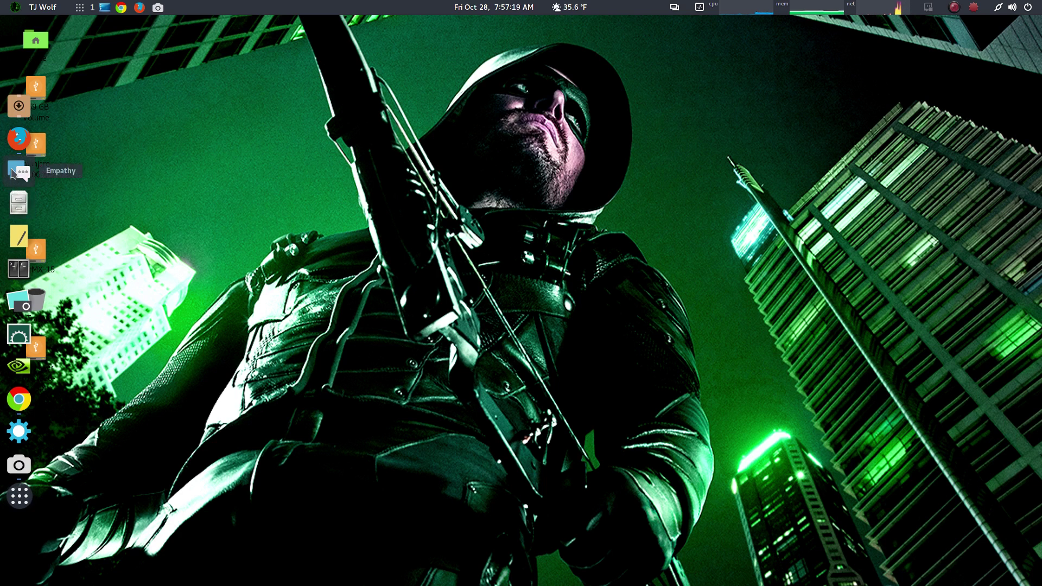
# Bring up the Firefox window and close it
pyautogui.click(136, 8)
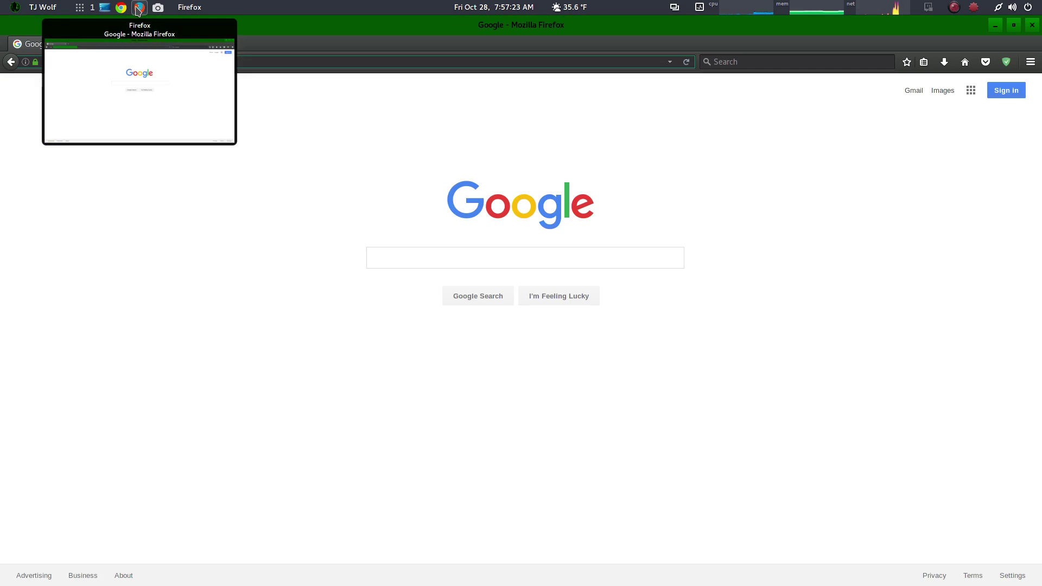
pyautogui.click(211, 61)
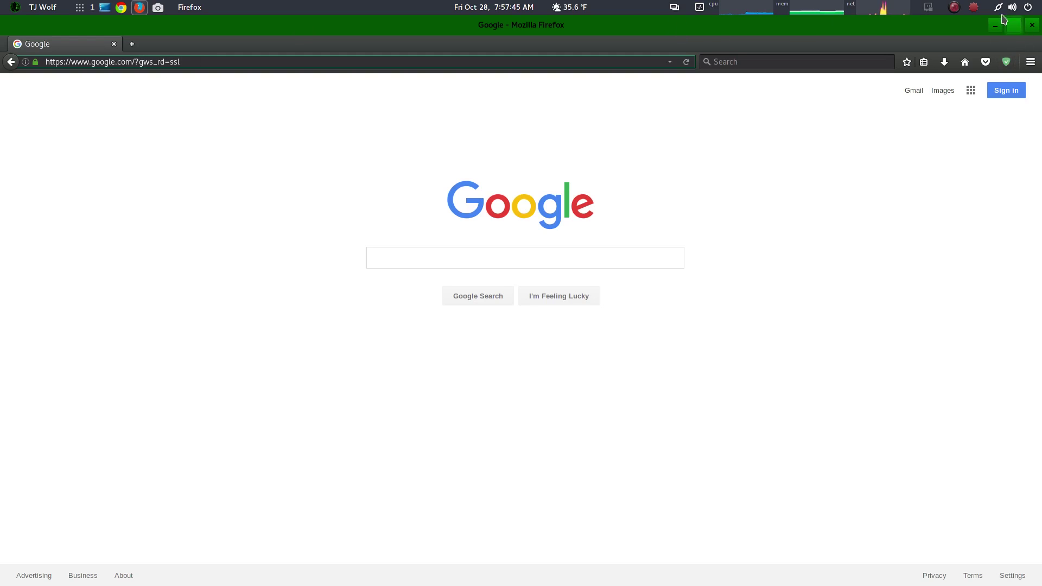
pyautogui.click(1032, 25)
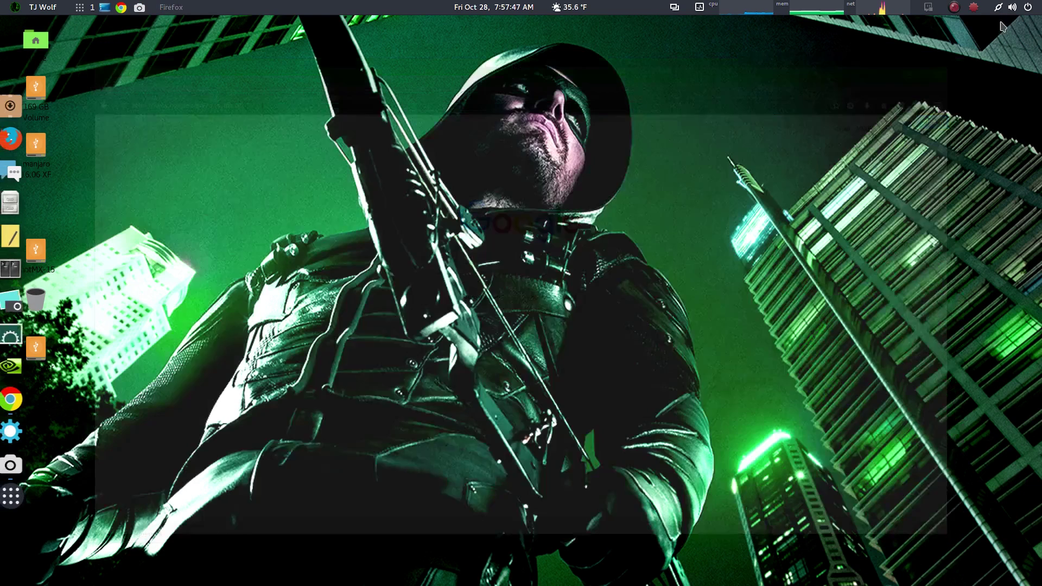
# Open Add/Remove Software and search the packages for firefox
pyautogui.click(14, 104)
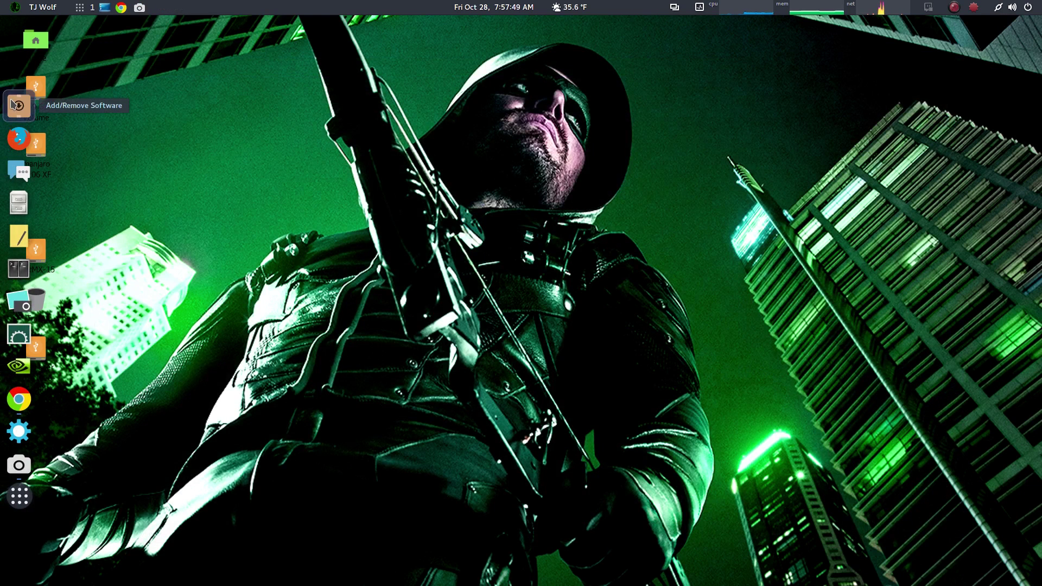
pyautogui.click(132, 141)
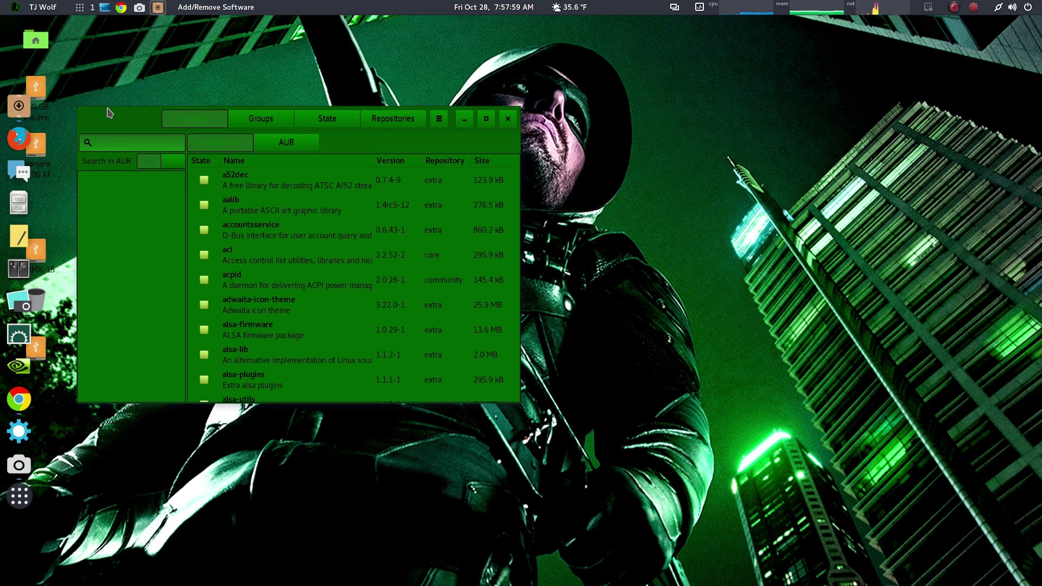
pyautogui.moveTo(107, 113); pyautogui.dragTo(126, 120)
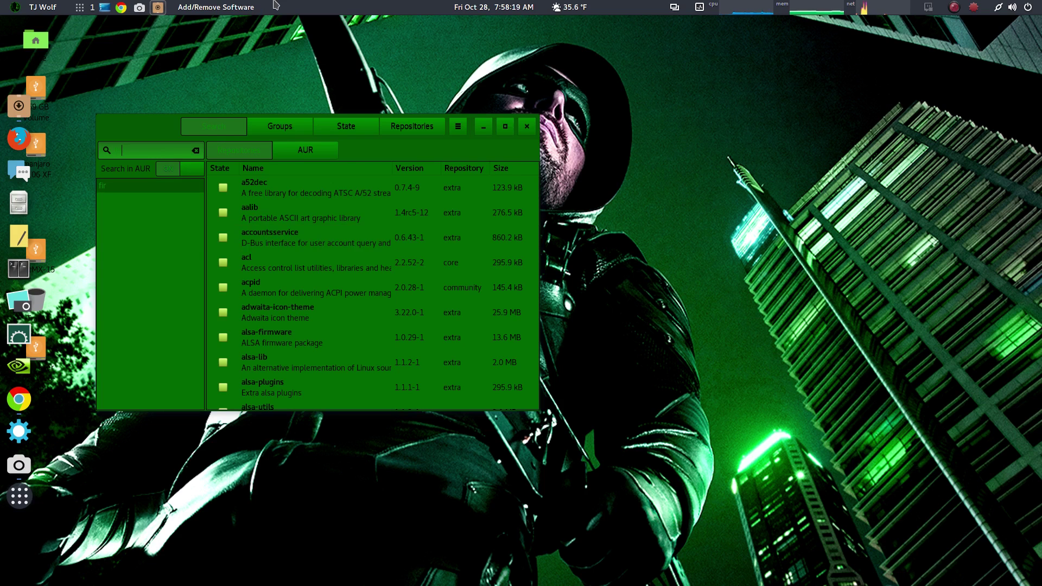
pyautogui.write('efox')
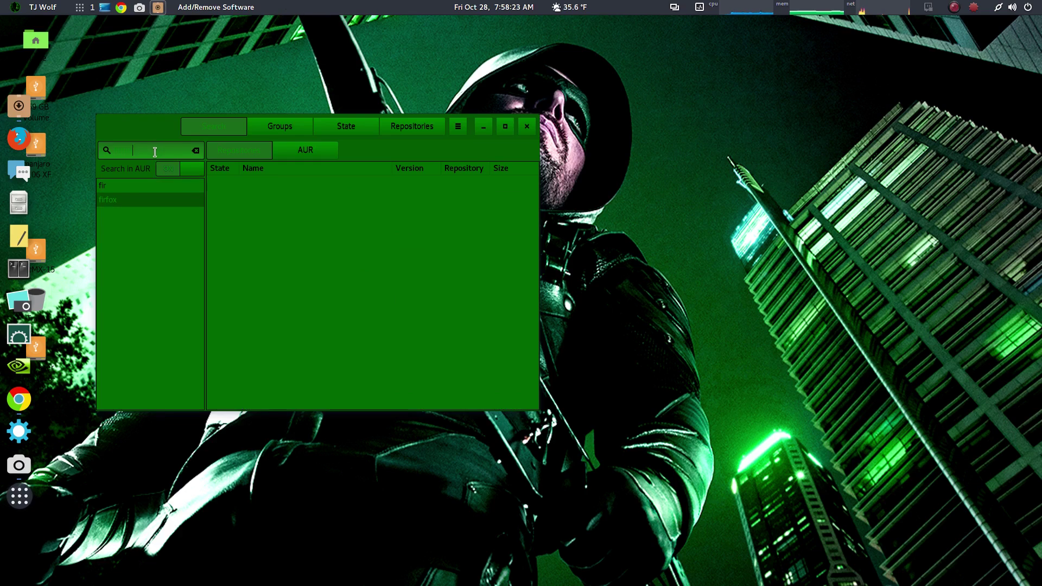
pyautogui.press('BackSpace')
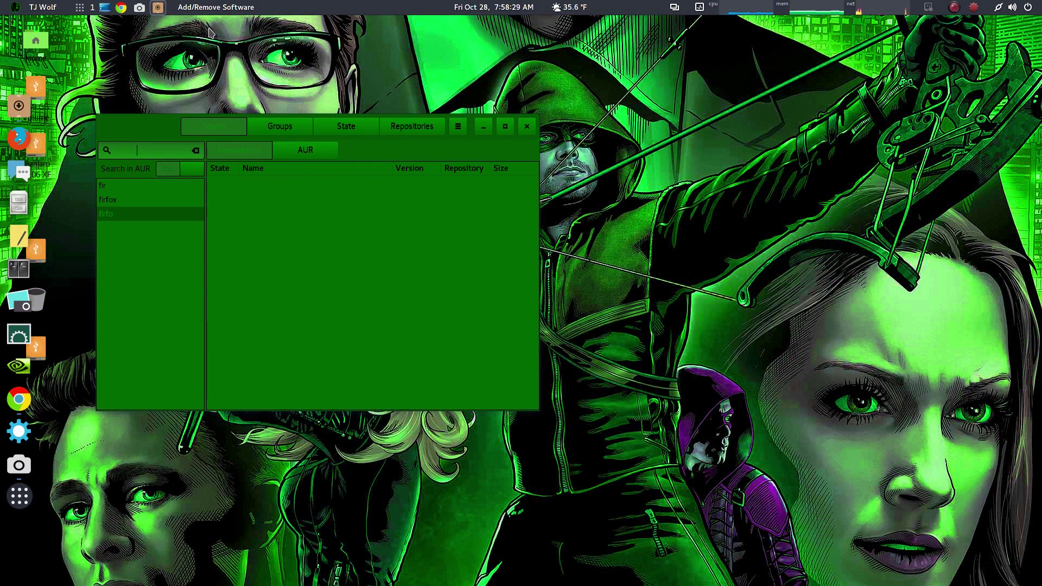
pyautogui.press('Return')
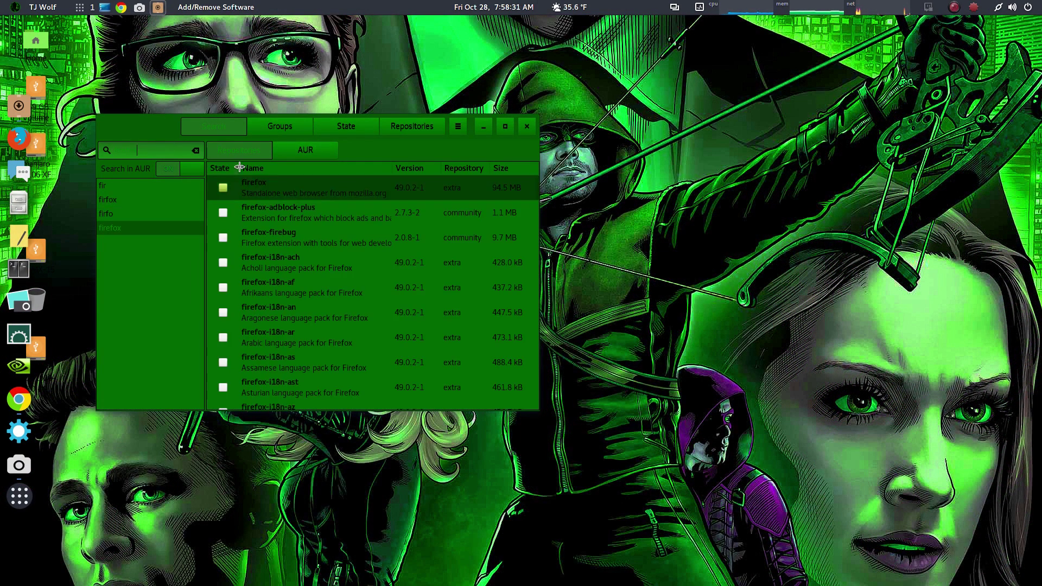
# Mark the firefox package for removal and commit the transaction, authenticating with the account password
pyautogui.click(278, 193)
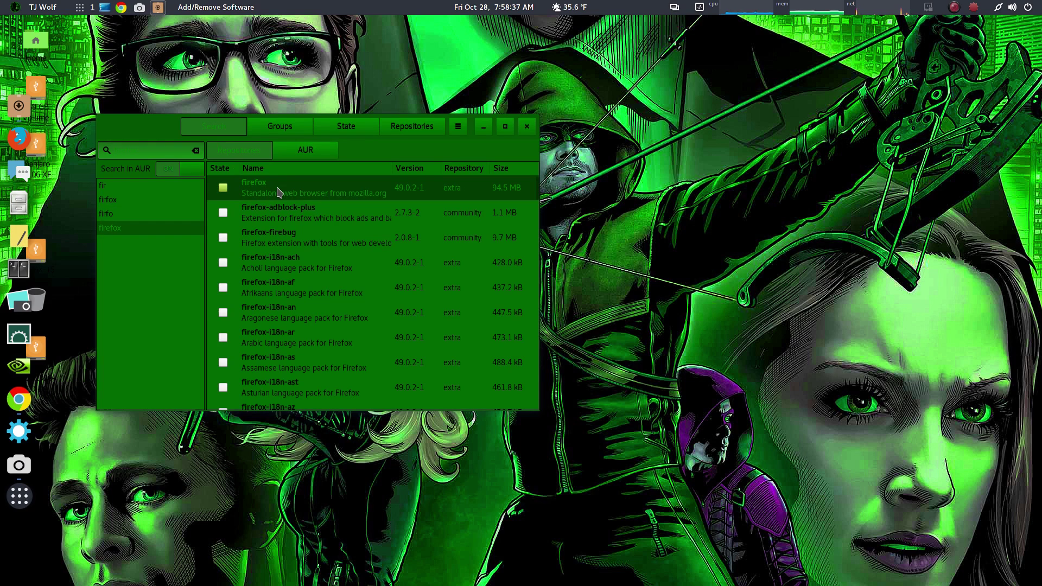
pyautogui.rightClick(278, 193)
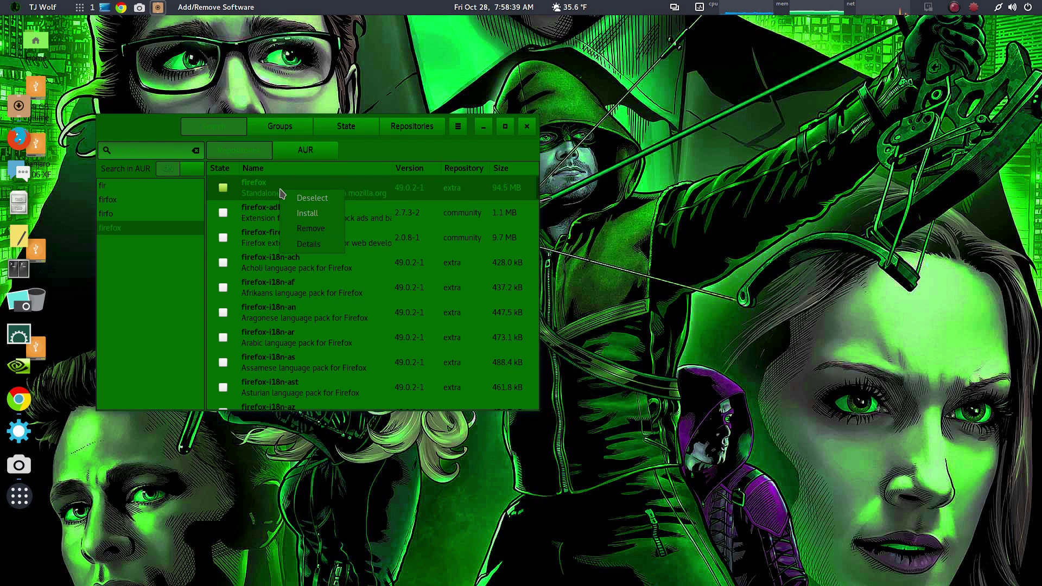
pyautogui.click(324, 228)
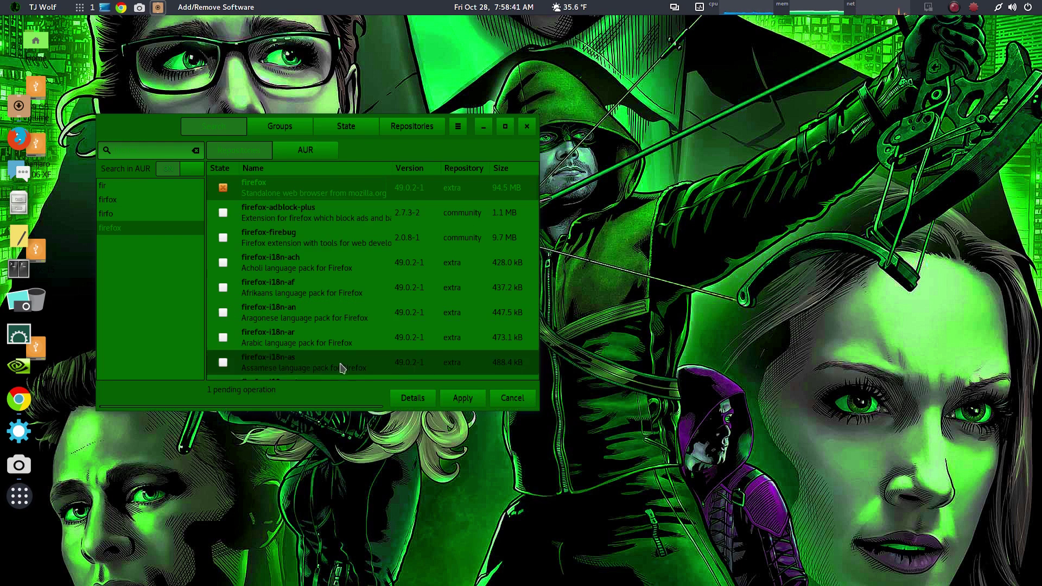
pyautogui.click(463, 397)
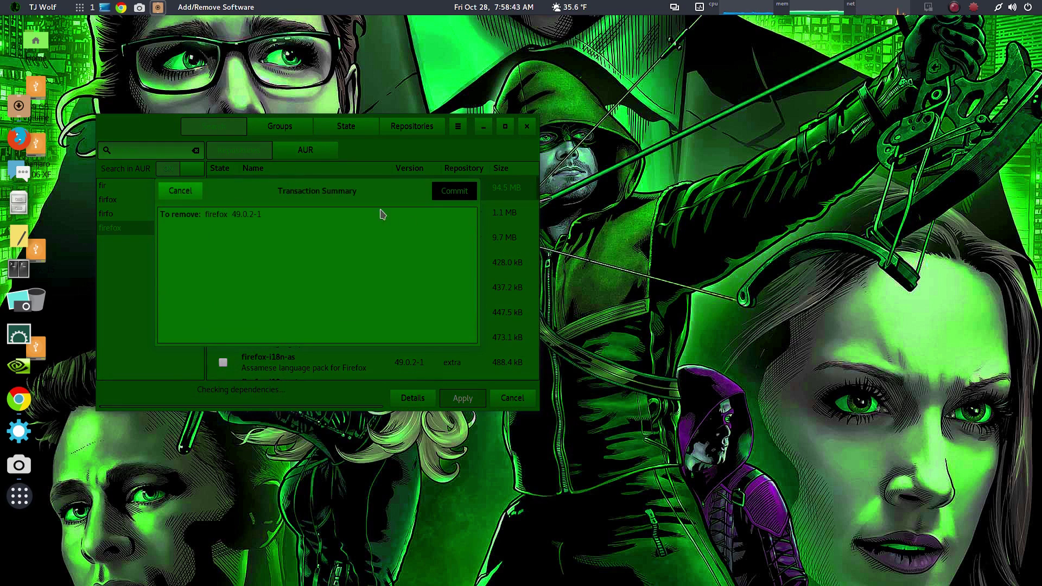
pyautogui.click(459, 197)
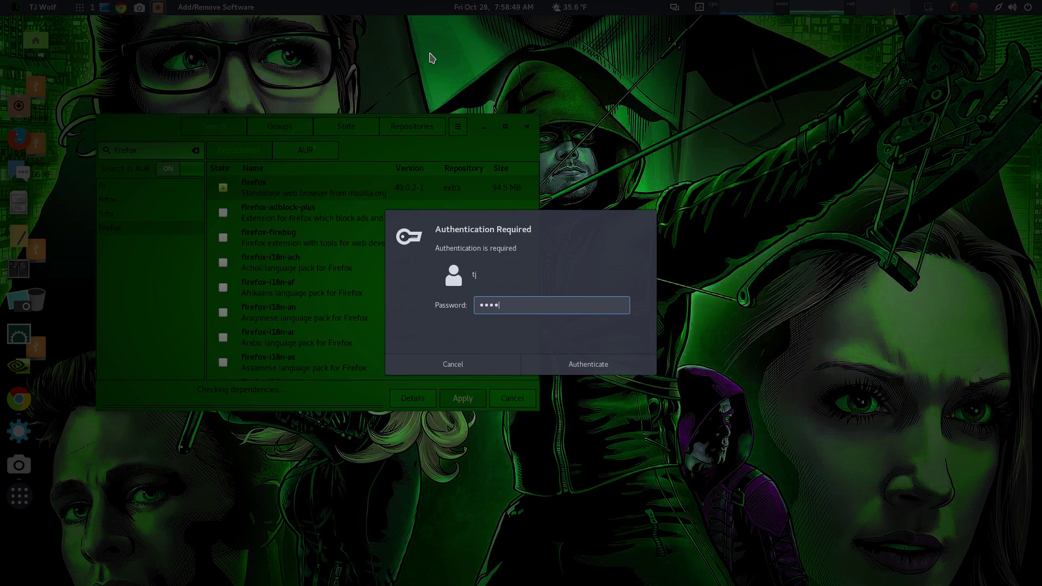
pyautogui.press('Return')
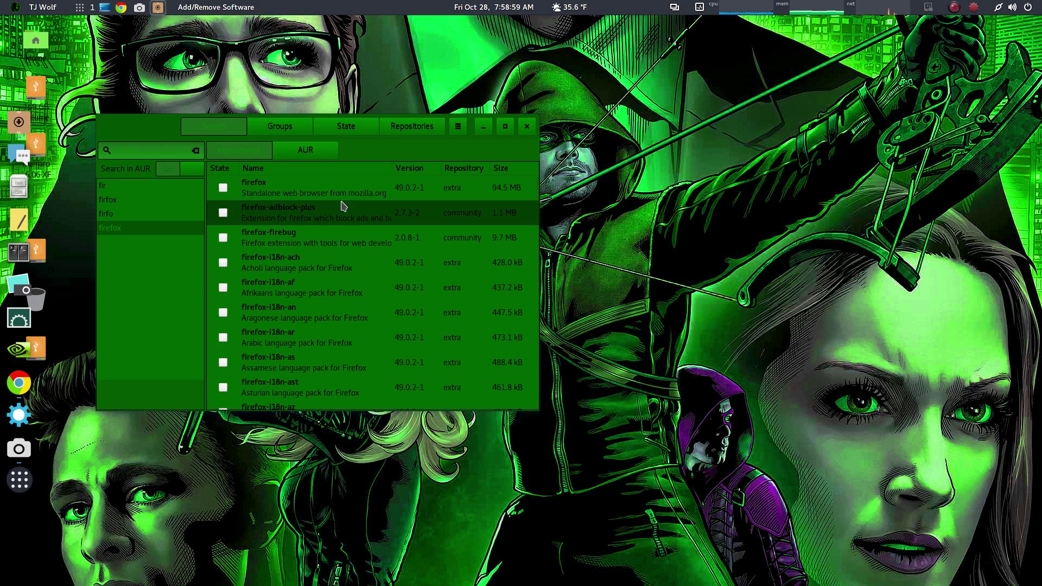
# Mark the firefox package for installation, apply and commit the transaction, and close the package manager
pyautogui.click(224, 190)
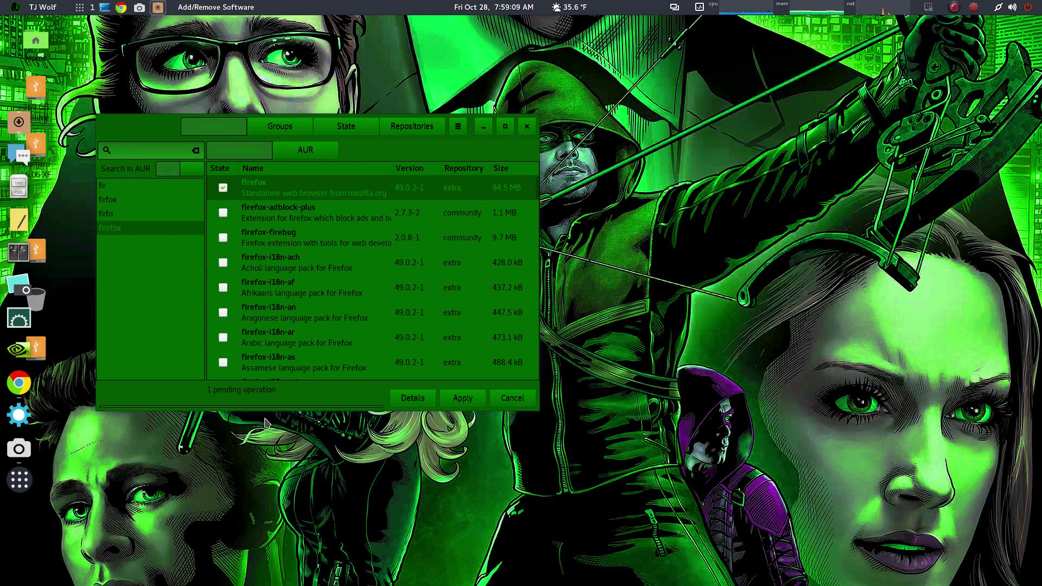
pyautogui.moveTo(118, 122); pyautogui.dragTo(181, 116)
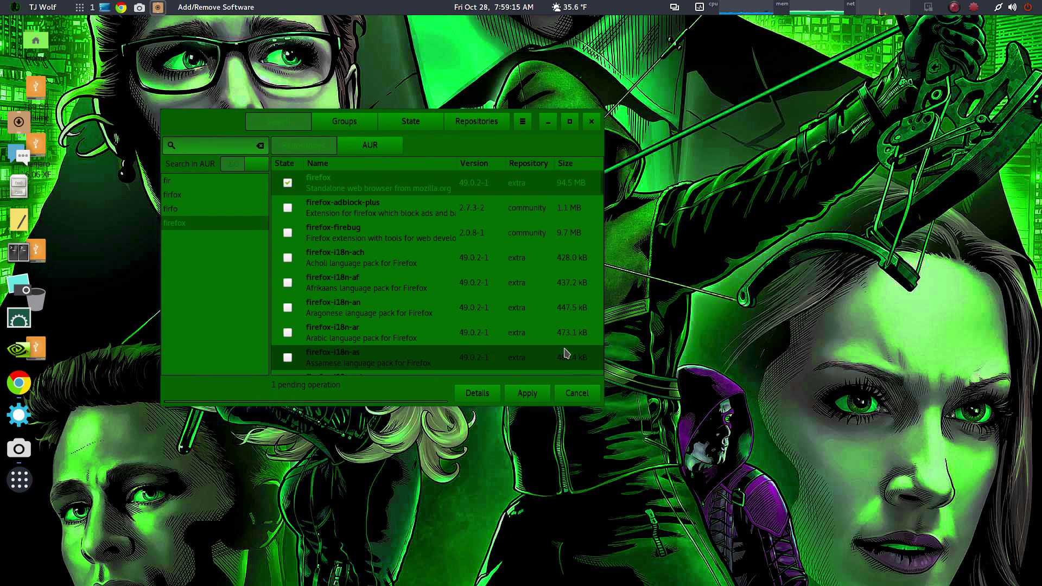
pyautogui.click(547, 392)
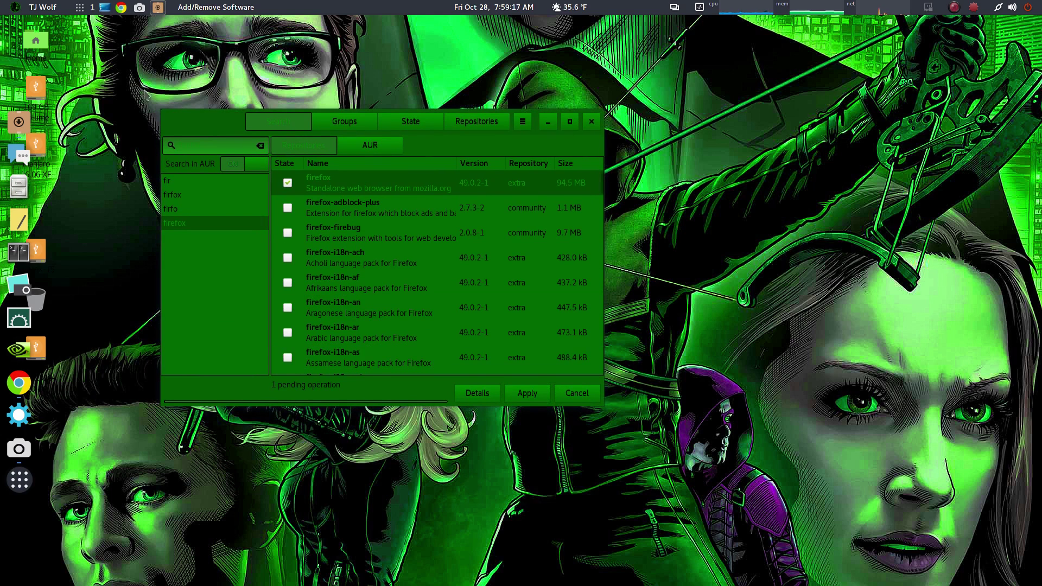
pyautogui.moveTo(181, 117)
pyautogui.mouseDown()
pyautogui.moveTo(223, 123)
pyautogui.moveTo(175, 121)
pyautogui.mouseUp()
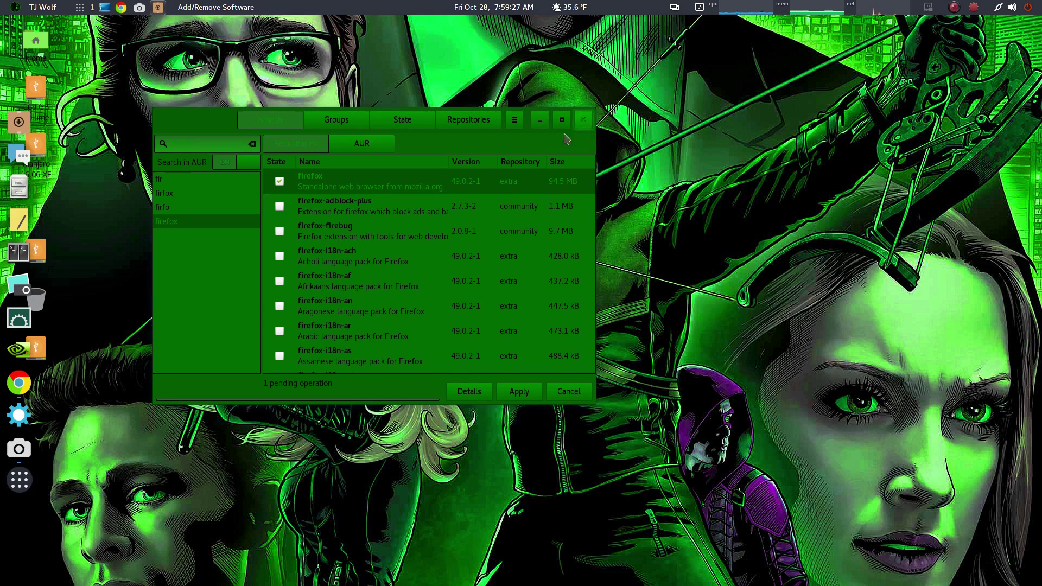
pyautogui.click(522, 396)
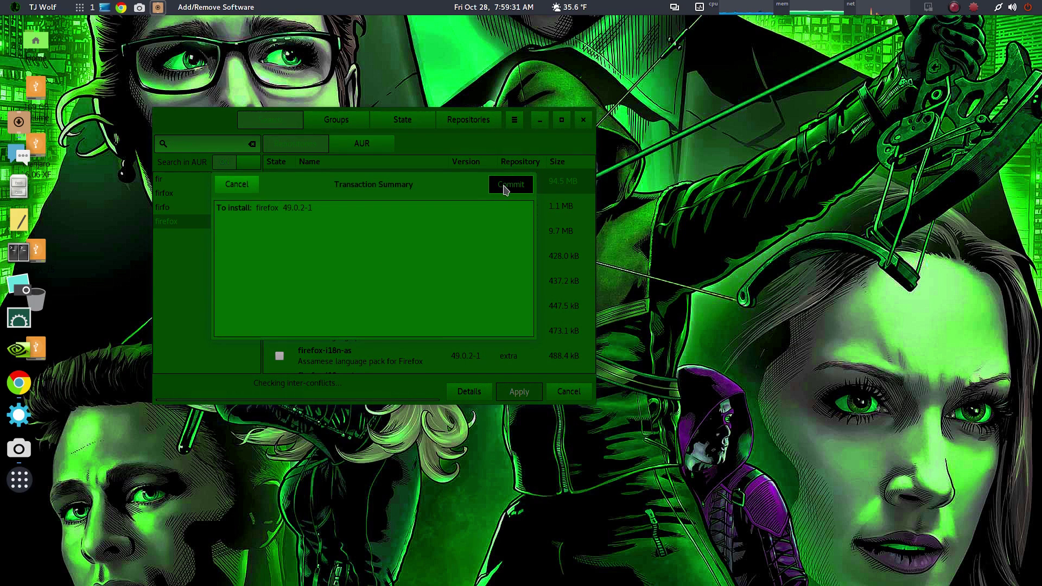
pyautogui.click(509, 185)
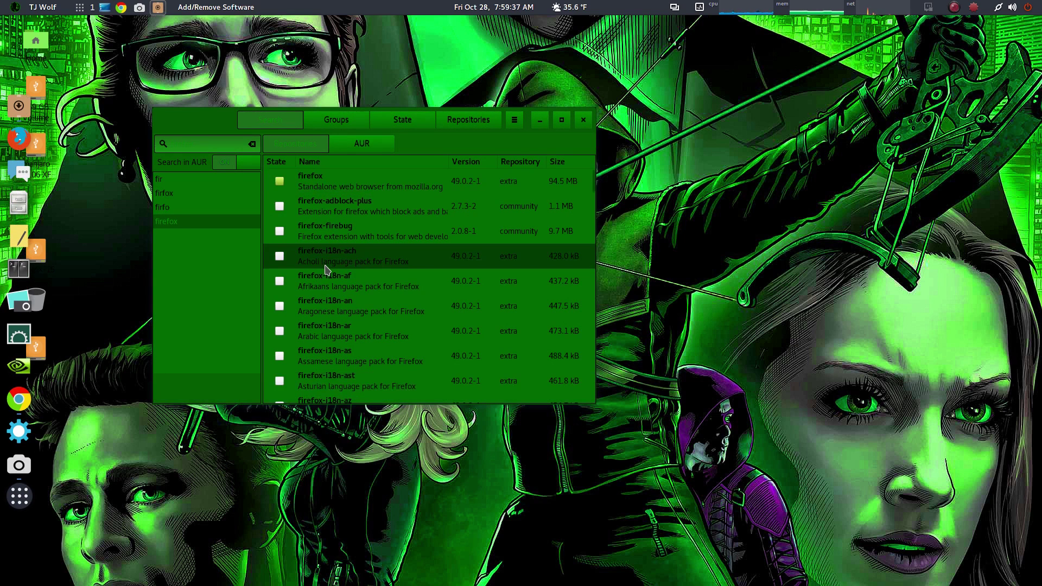
pyautogui.click(589, 124)
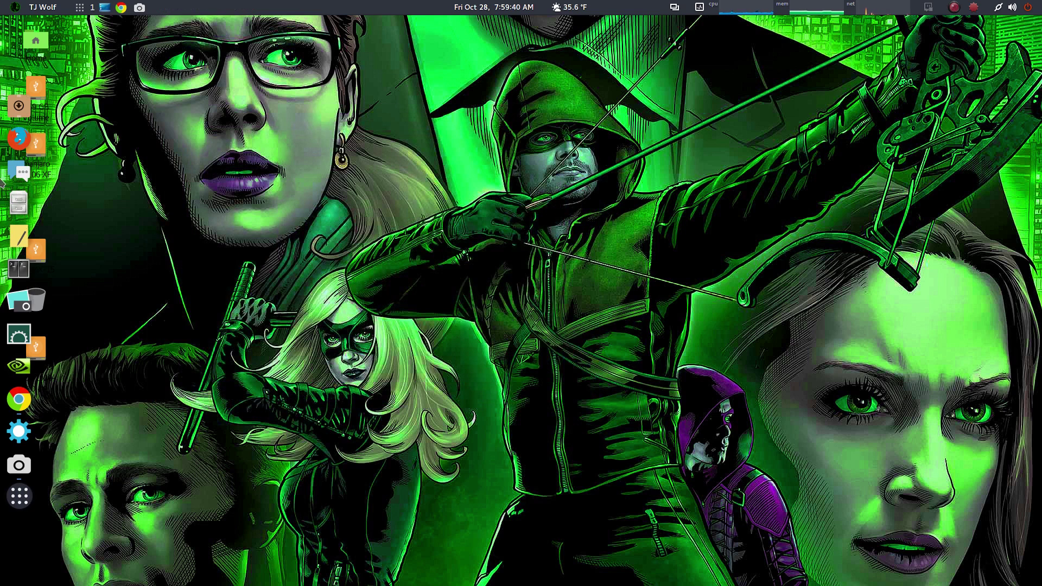
# Launch Firefox and run a web search for "firefox" from the address bar
pyautogui.click(19, 143)
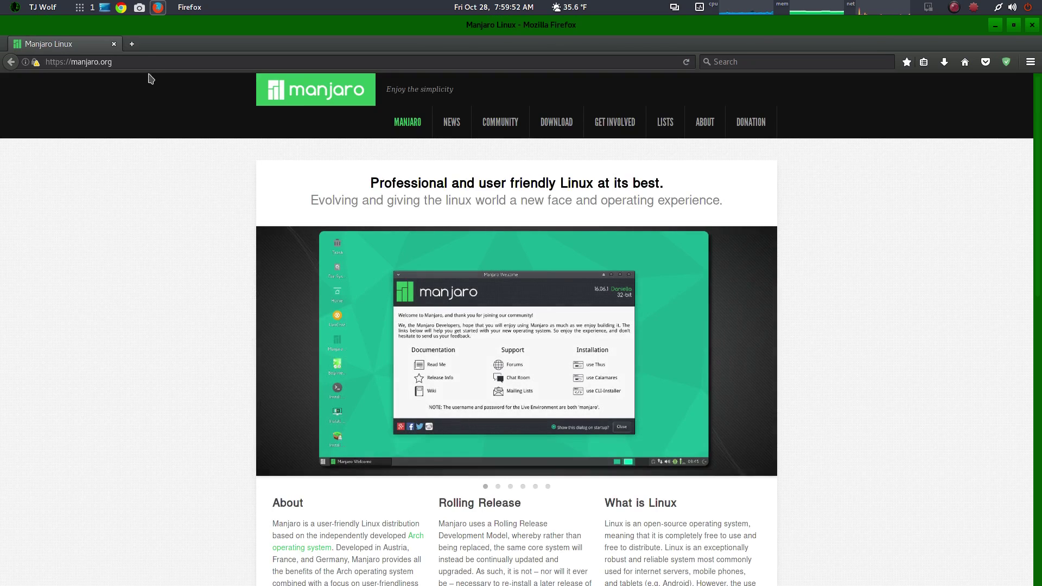
pyautogui.click(158, 63)
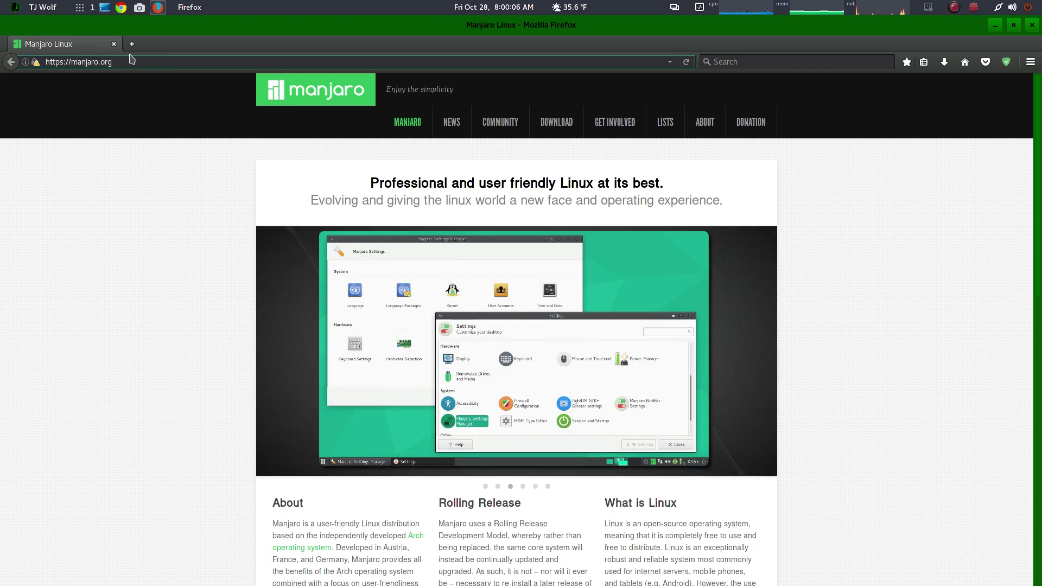
pyautogui.press('BackSpace')
pyautogui.press('BackSpace')
pyautogui.press('BackSpace')
pyautogui.press('BackSpace')
pyautogui.press('BackSpace')
pyautogui.press('BackSpace')
pyautogui.press('BackSpace')
pyautogui.press('BackSpace')
pyautogui.press('BackSpace')
pyautogui.press('BackSpace')
pyautogui.press('BackSpace')
pyautogui.press('BackSpace')
pyautogui.press('BackSpace')
pyautogui.press('BackSpace')
pyautogui.press('BackSpace')
pyautogui.press('BackSpace')
pyautogui.press('BackSpace')
pyautogui.press('BackSpace')
pyautogui.press('BackSpace')
pyautogui.write('firefox')
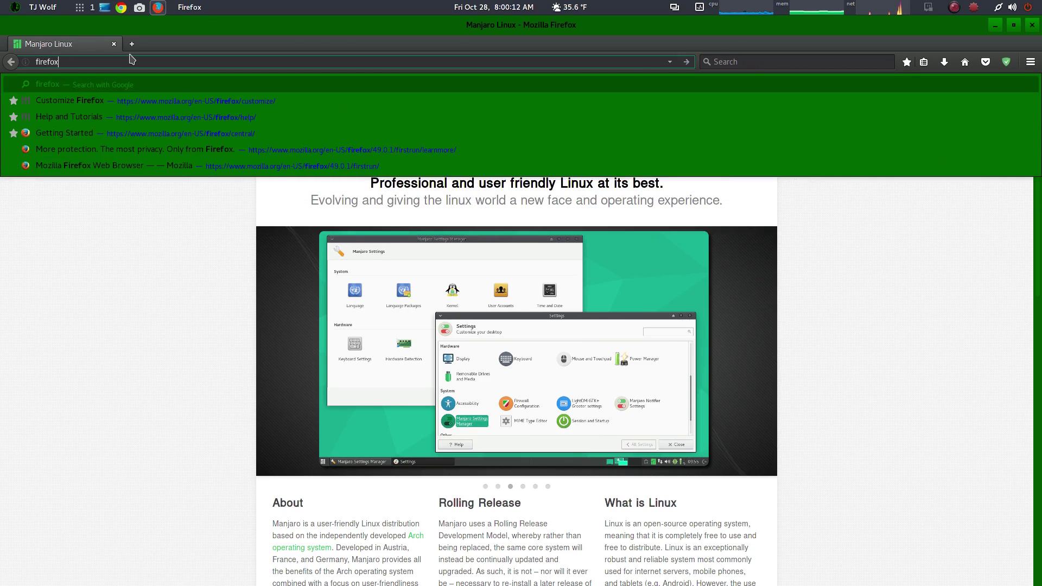
pyautogui.press('Return')
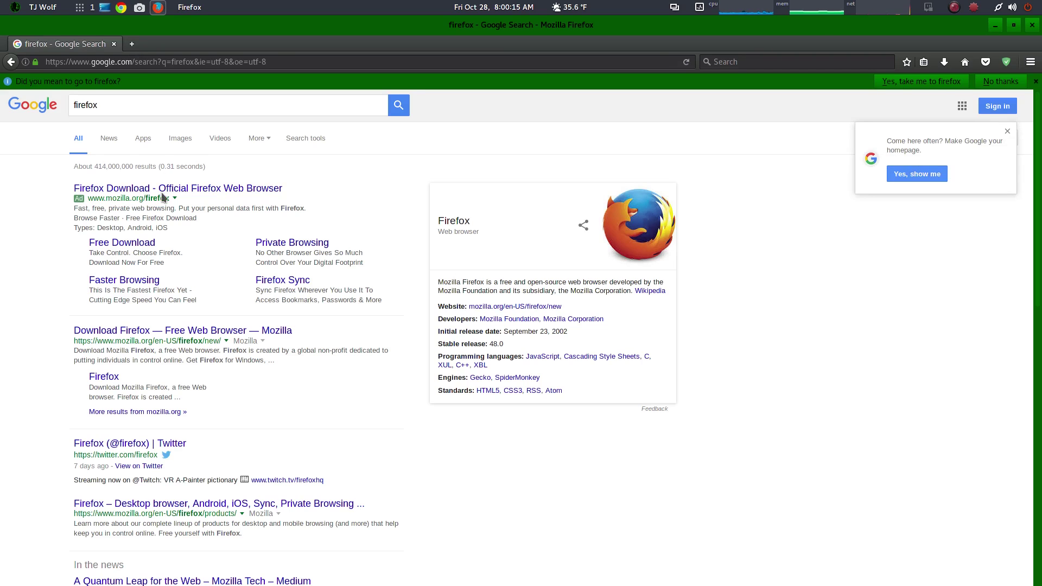
# Open the official Firefox download result and follow the option for getting a fresh copy
pyautogui.click(198, 190)
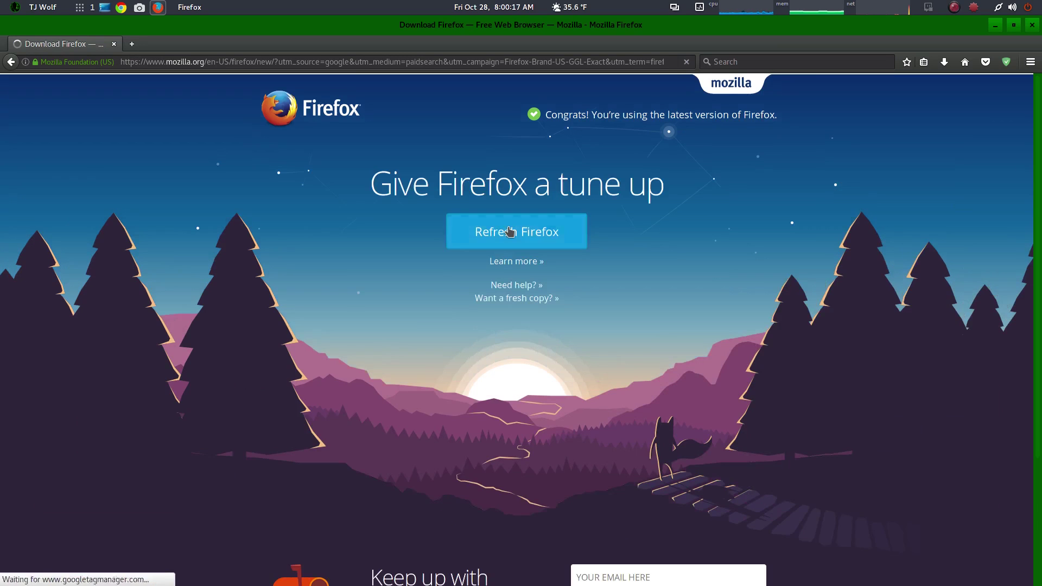
pyautogui.click(511, 299)
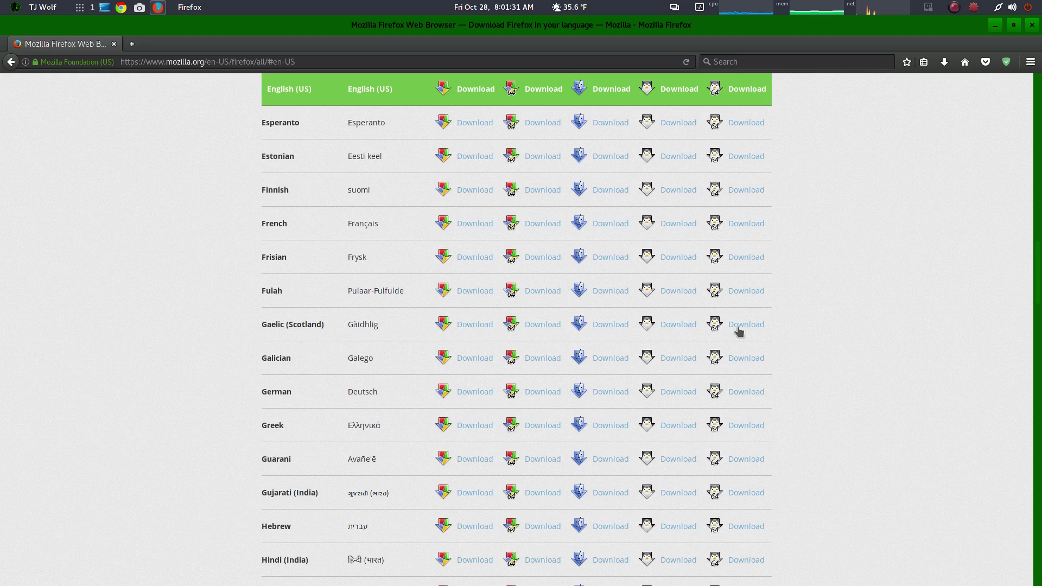
# Look through Mozilla's list of Firefox downloads by language and platform, down to Xhosa and back up
pyautogui.scroll(-9, 200, 510)
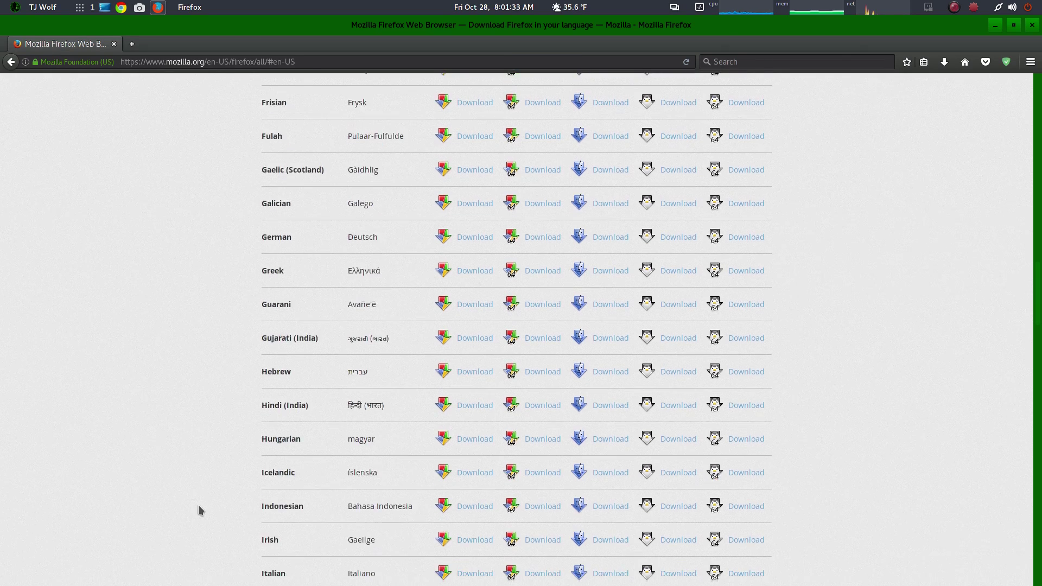
pyautogui.scroll(-2, 200, 510)
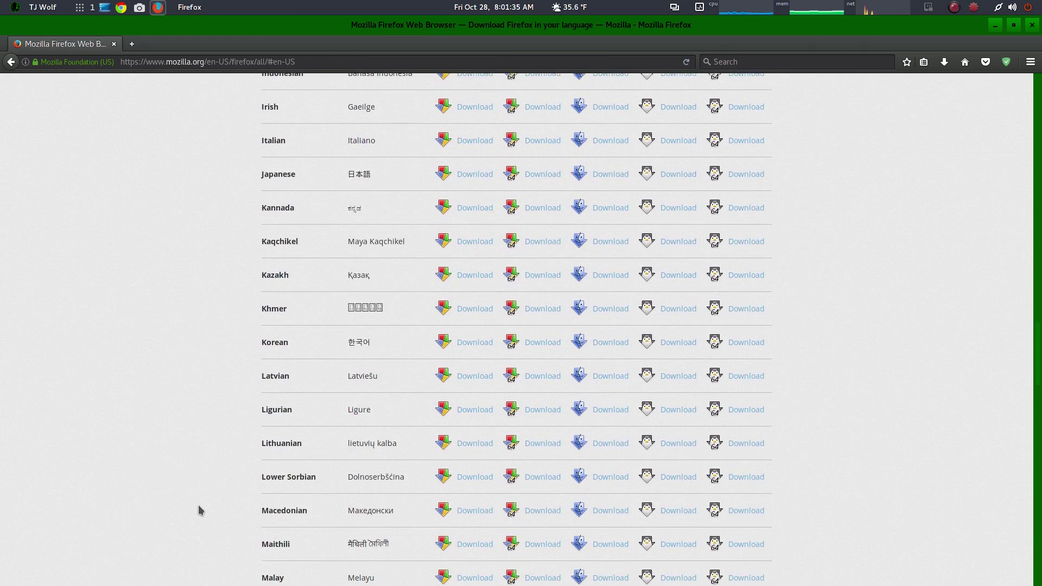
pyautogui.scroll(-8, 200, 511)
pyautogui.scroll(-10, 208, 501)
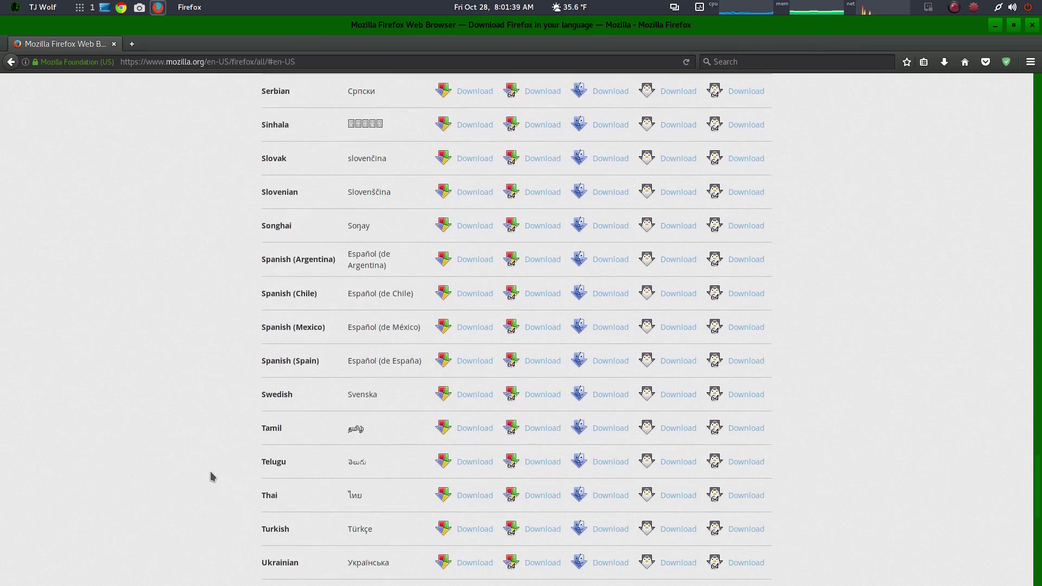
pyautogui.scroll(-1, 211, 476)
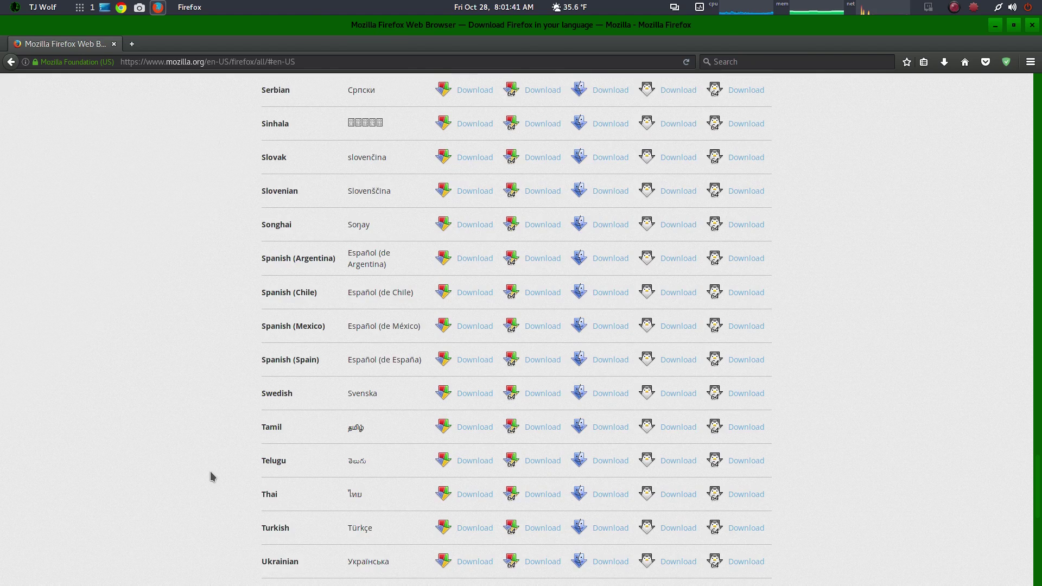
pyautogui.scroll(-3, 211, 477)
pyautogui.scroll(-3, 211, 477)
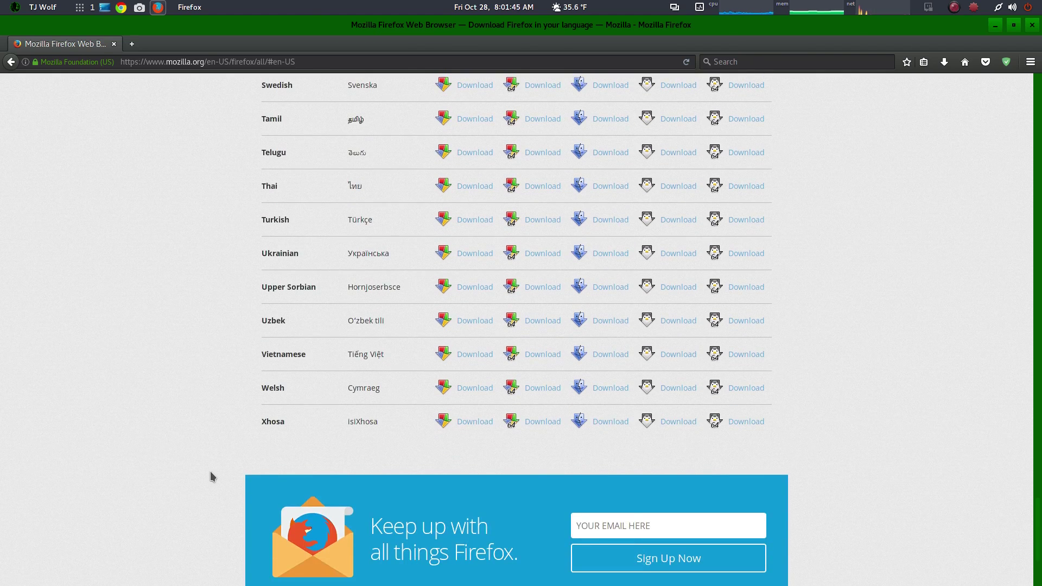
pyautogui.scroll(3, 211, 477)
pyautogui.scroll(5, 212, 476)
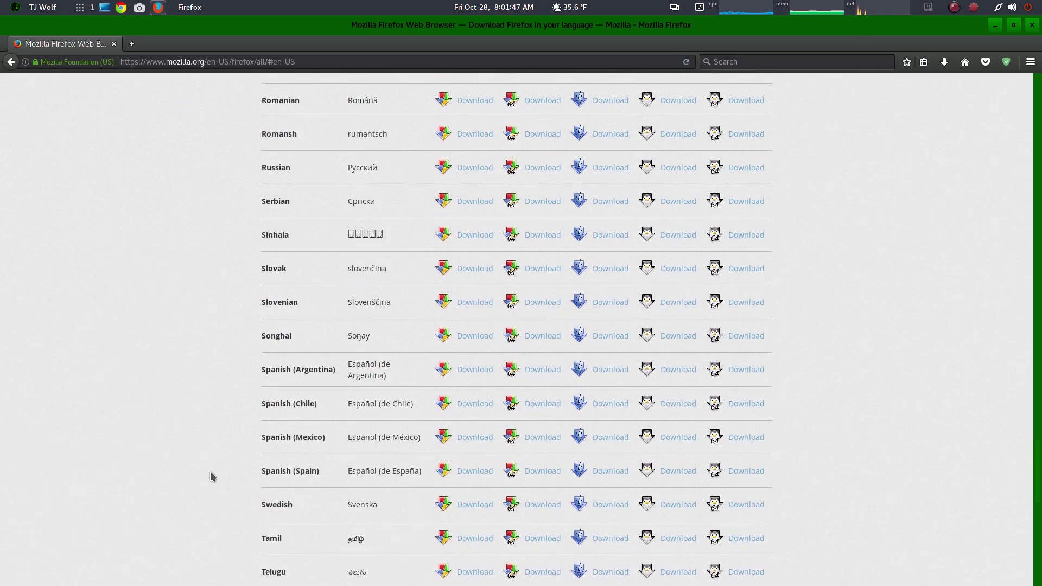
pyautogui.scroll(5, 212, 476)
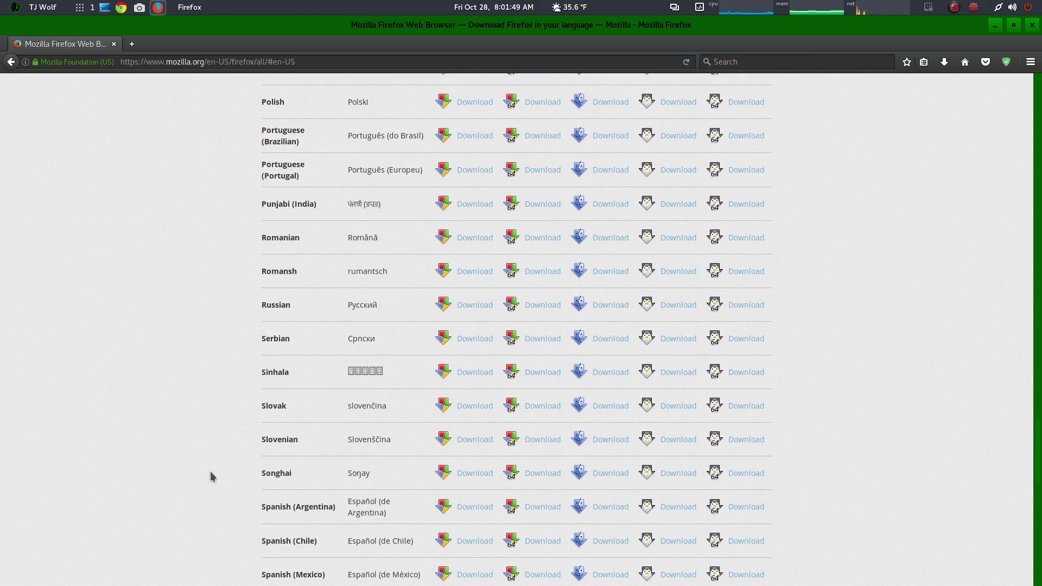
pyautogui.scroll(5, 212, 476)
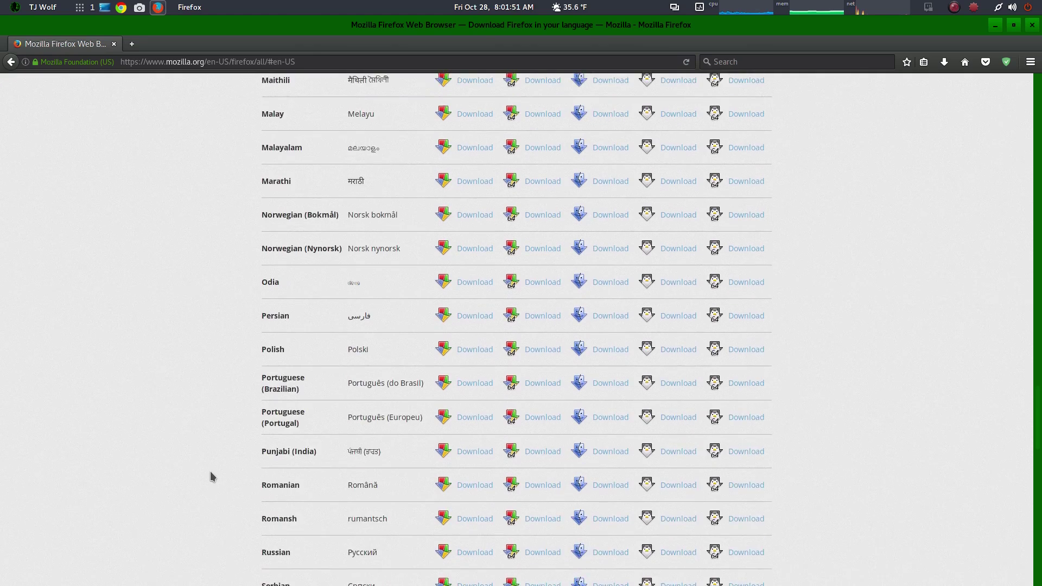
pyautogui.scroll(7, 211, 476)
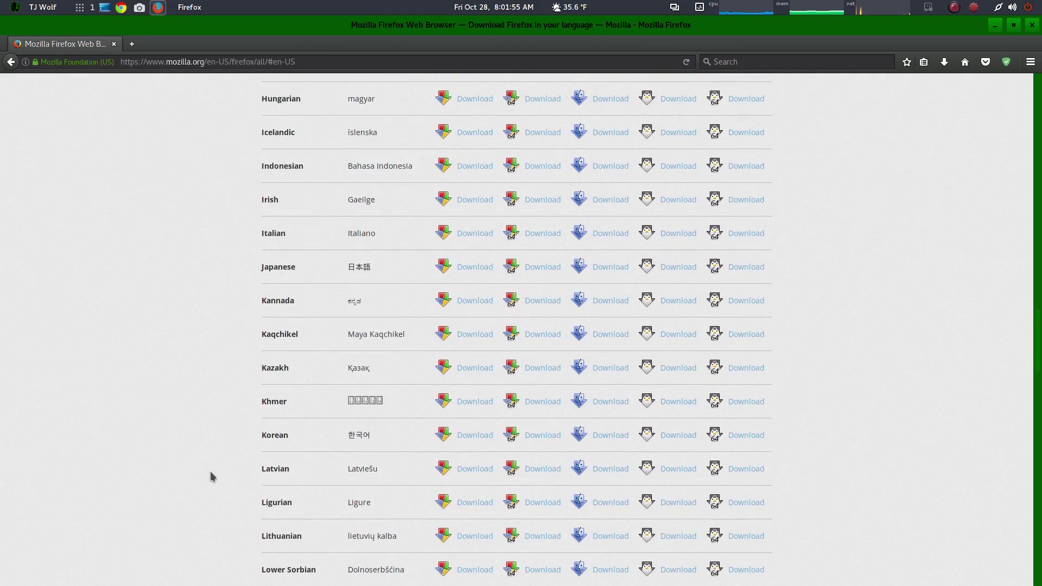
pyautogui.scroll(6, 212, 476)
pyautogui.scroll(2, 212, 477)
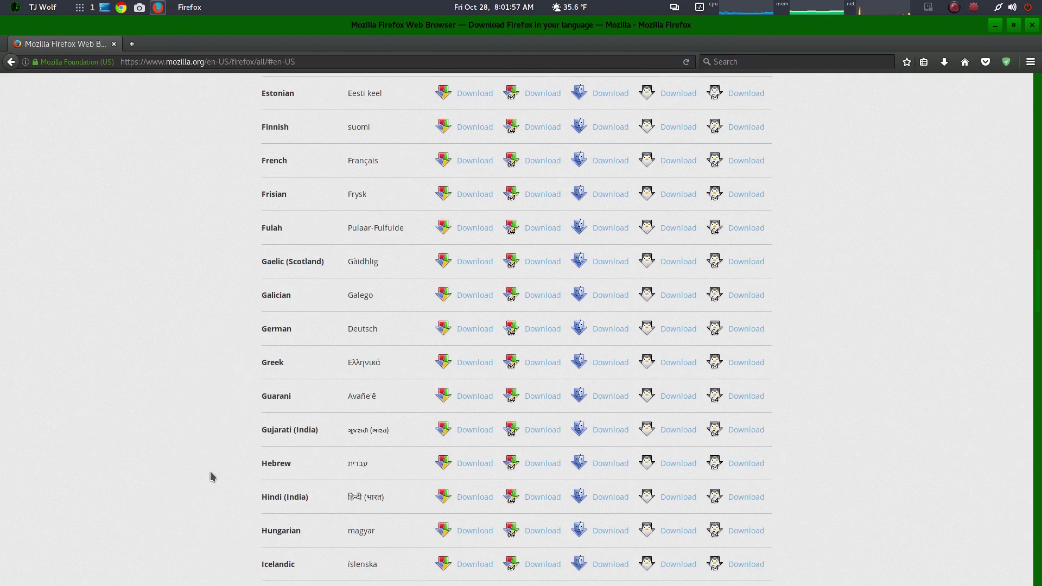
# Download the English (US) Linux 64-bit build of Firefox and save the firefox-49.0.2.tar.bz2 archive
pyautogui.scroll(3, 211, 477)
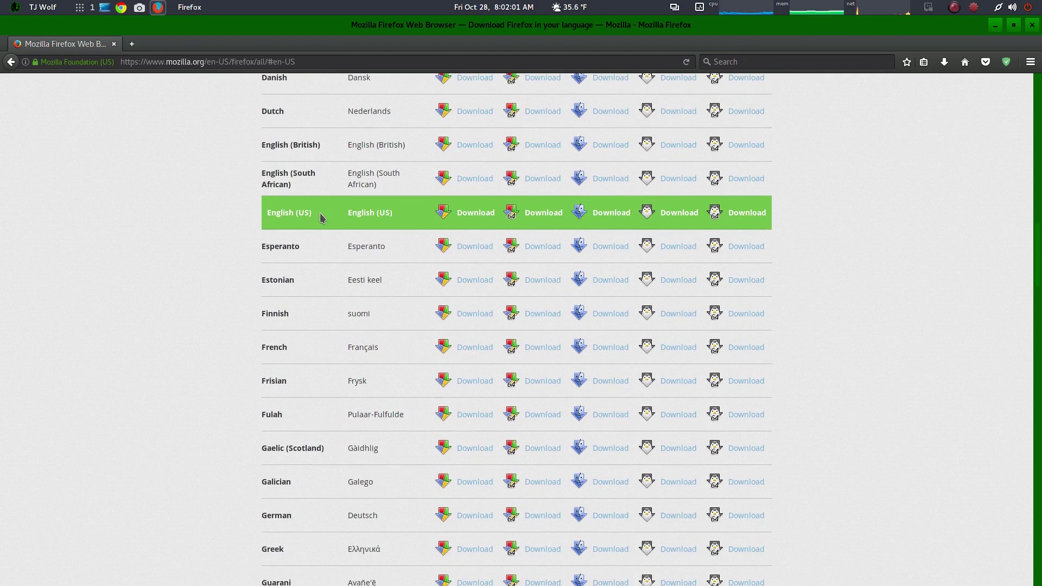
pyautogui.scroll(2, 290, 219)
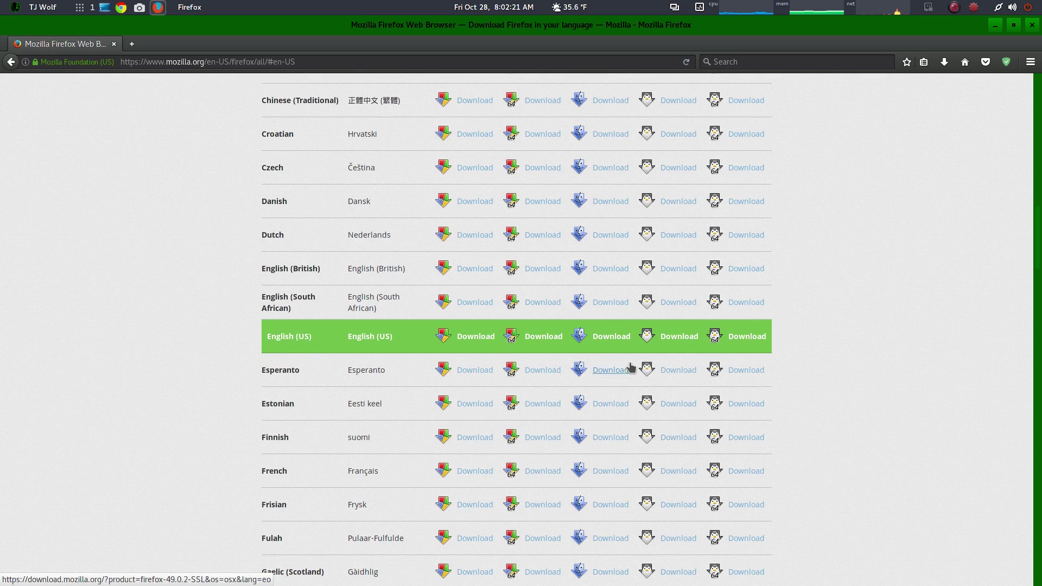
pyautogui.click(747, 337)
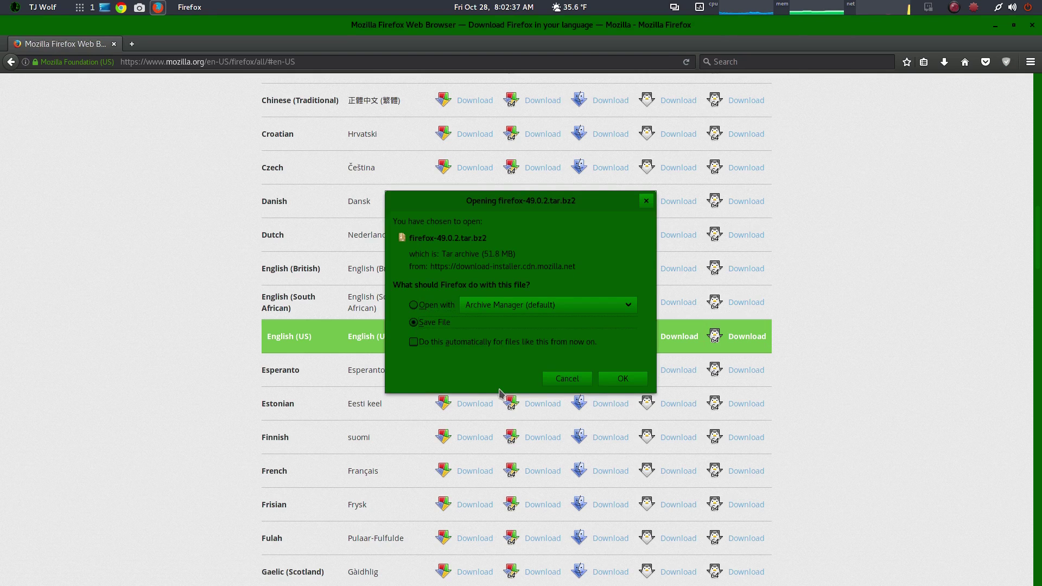
pyautogui.click(617, 386)
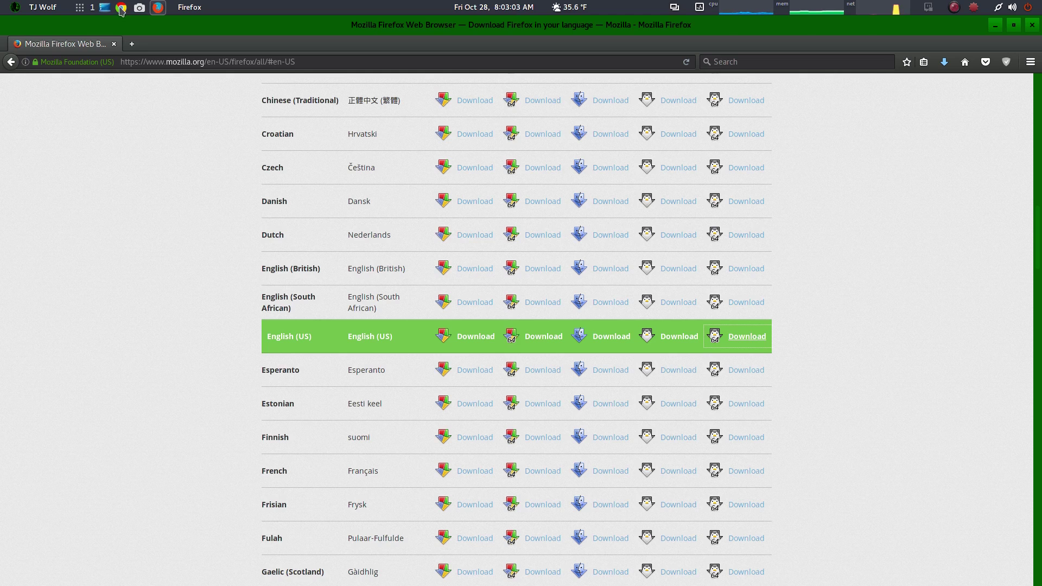
# Check the browser's recent downloads for the firefox-49.0.2.tar.bz2 archive and close the list
pyautogui.moveTo(154, 6)
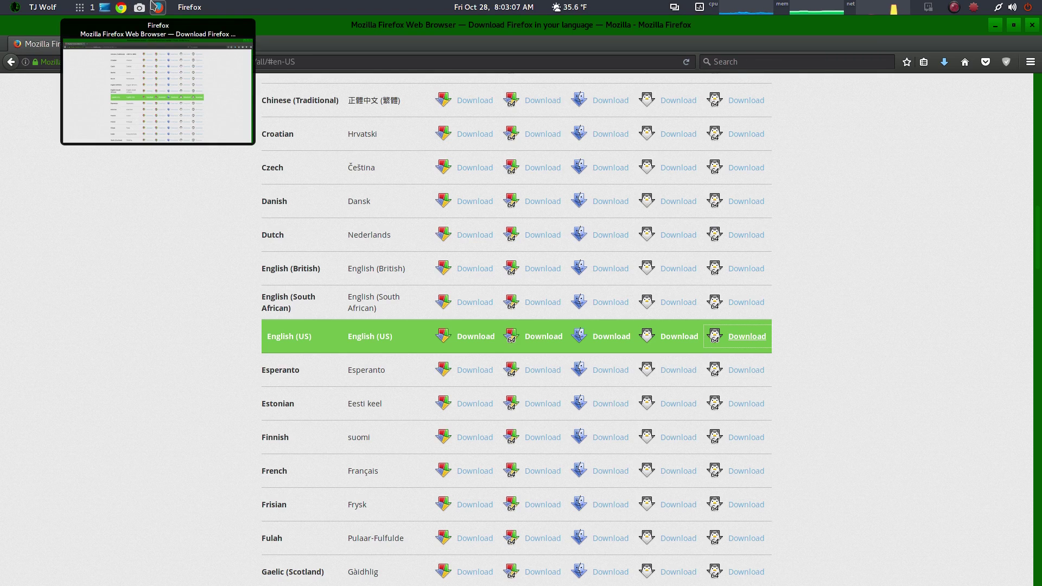
pyautogui.click(937, 63)
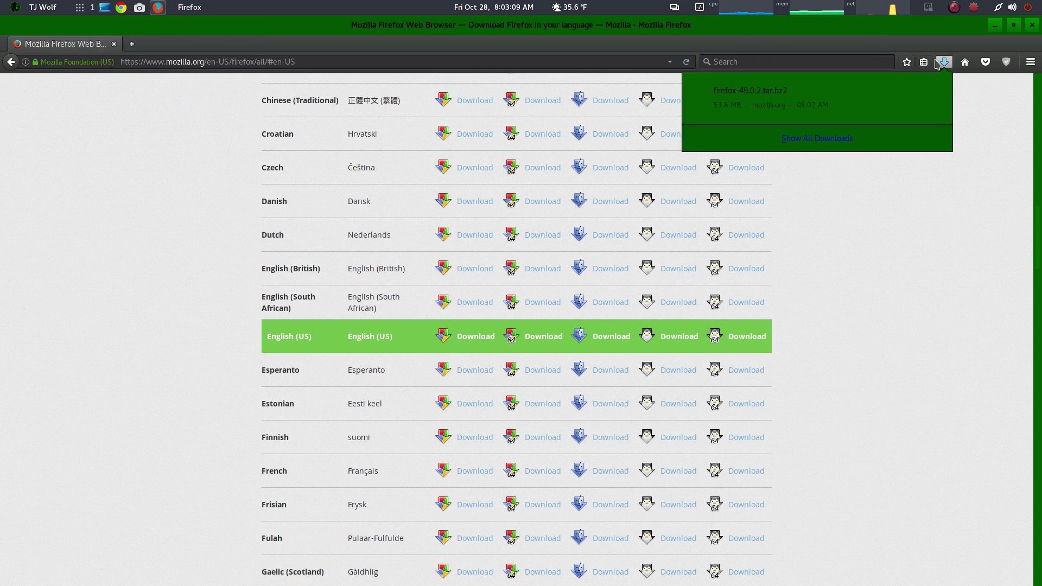
pyautogui.click(1030, 163)
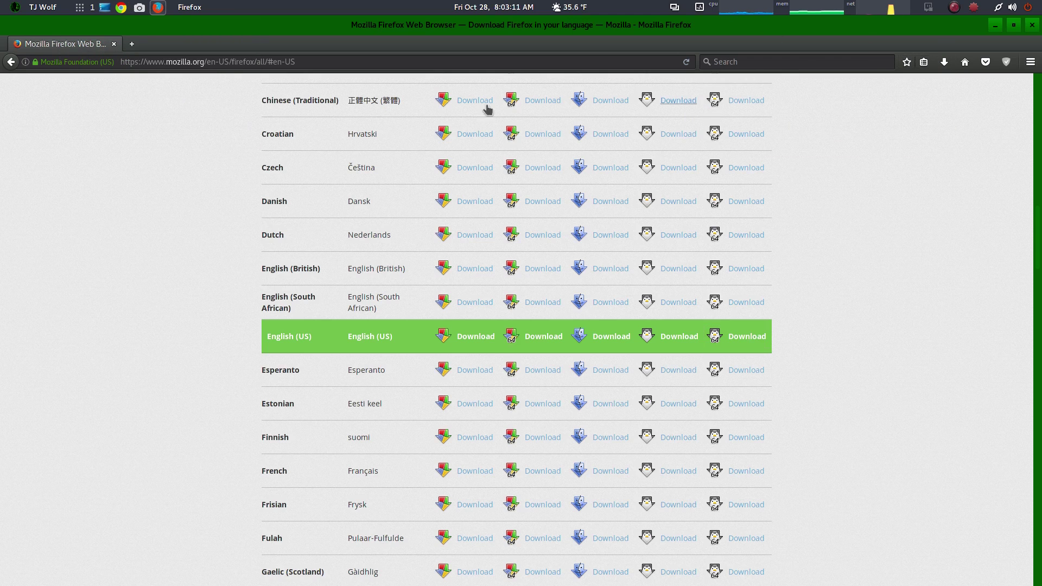
pyautogui.click(944, 63)
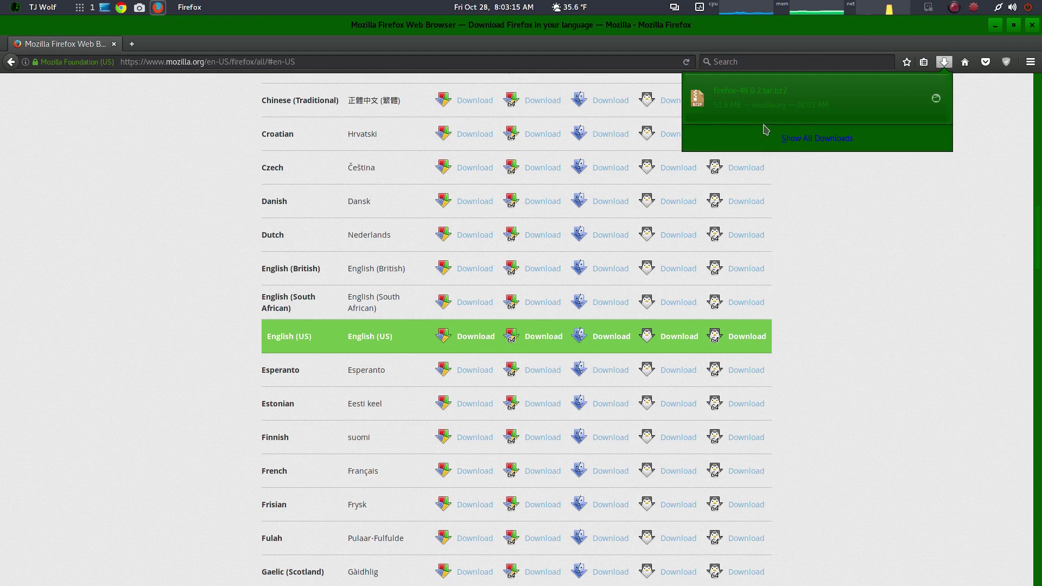
pyautogui.click(936, 281)
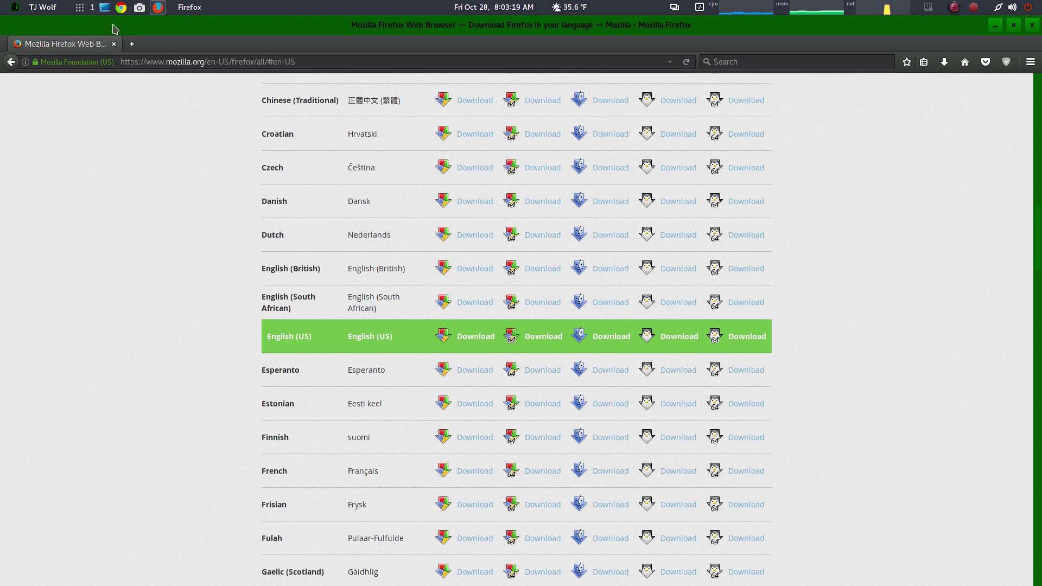
# Minimize the Firefox window and quit the browser
pyautogui.click(157, 6)
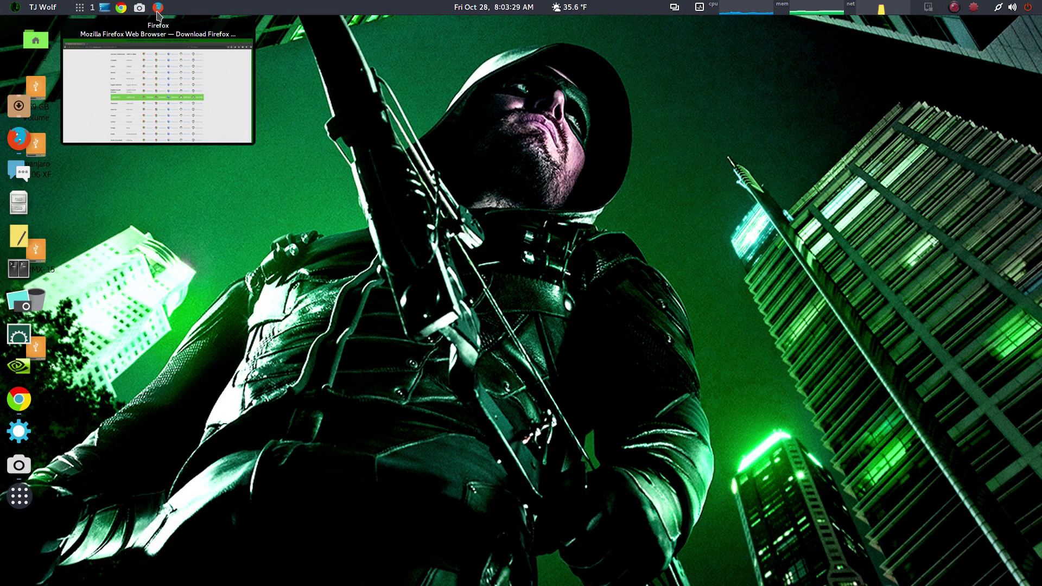
pyautogui.rightClick(158, 11)
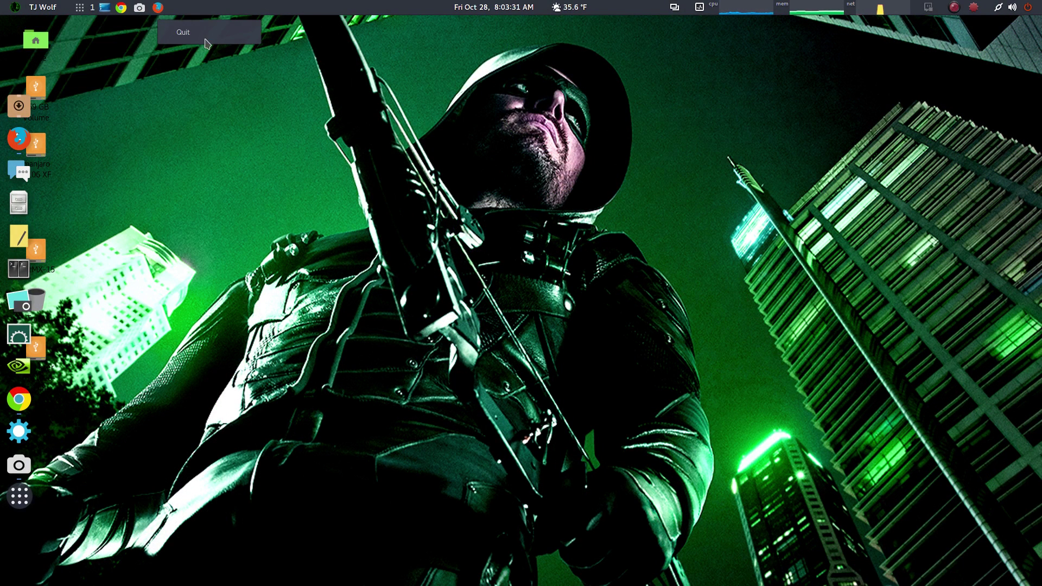
pyautogui.click(225, 33)
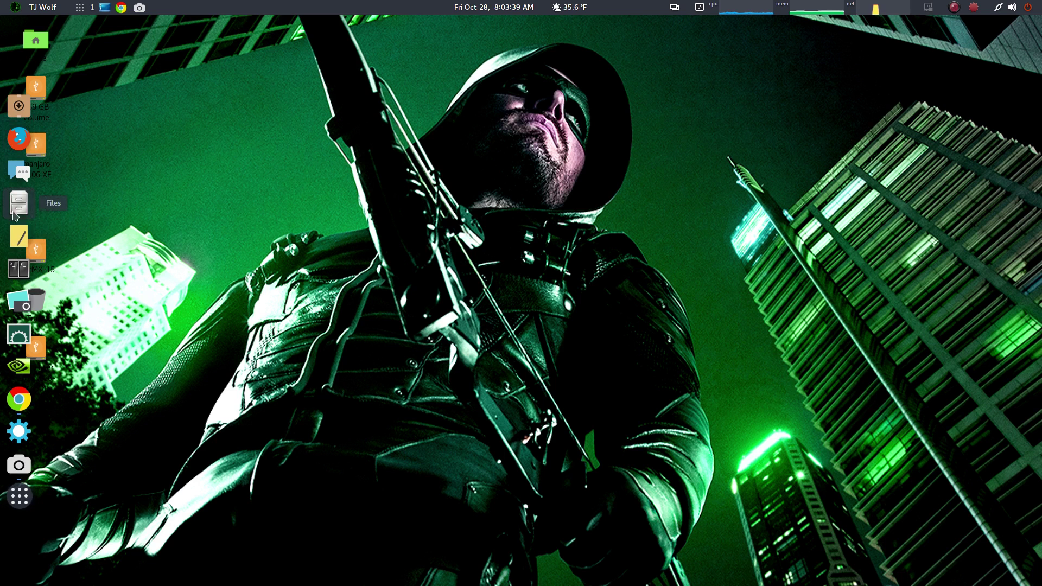
# Switch to the Files file manager and go from the computer's root file system to the /usr/share folder
pyautogui.click(21, 206)
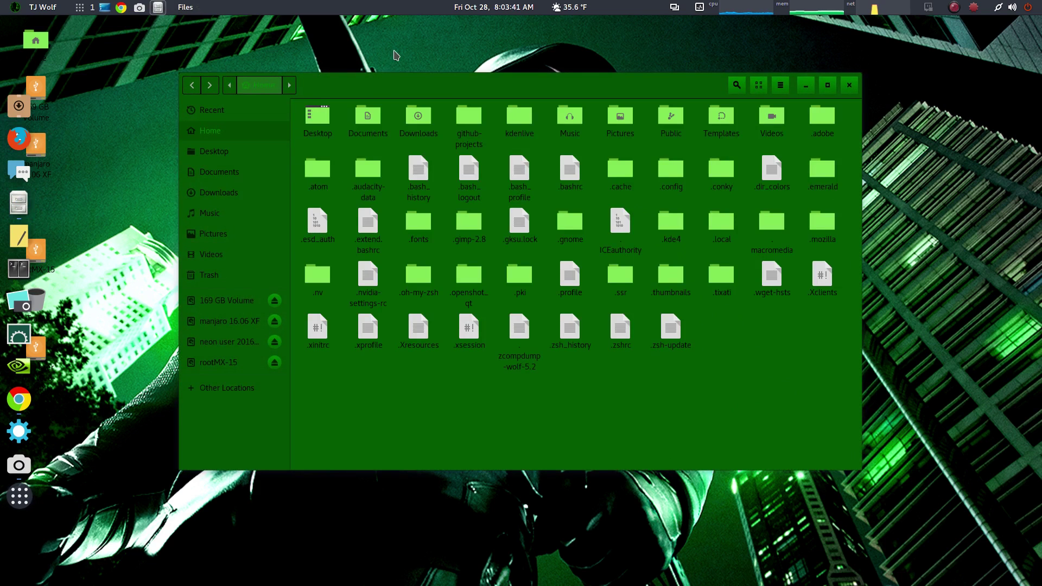
pyautogui.moveTo(366, 83); pyautogui.dragTo(312, 90)
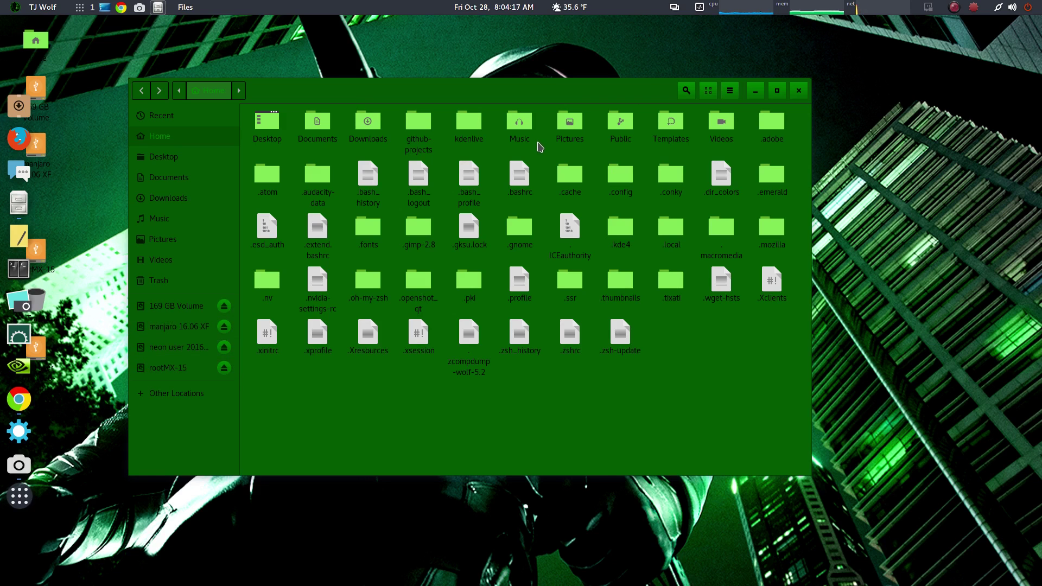
pyautogui.click(159, 394)
pyautogui.click(285, 142)
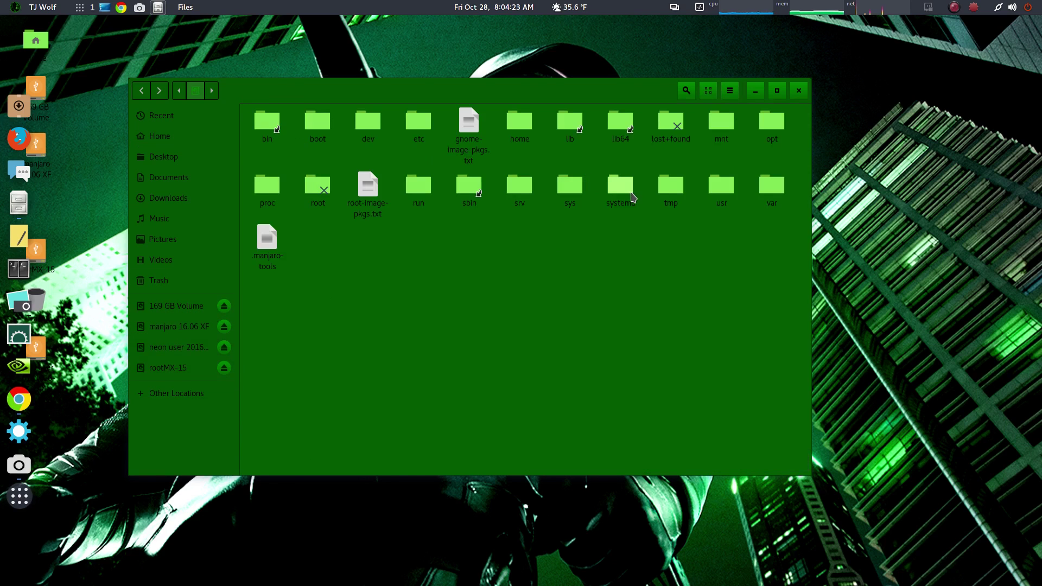
pyautogui.doubleClick(722, 186)
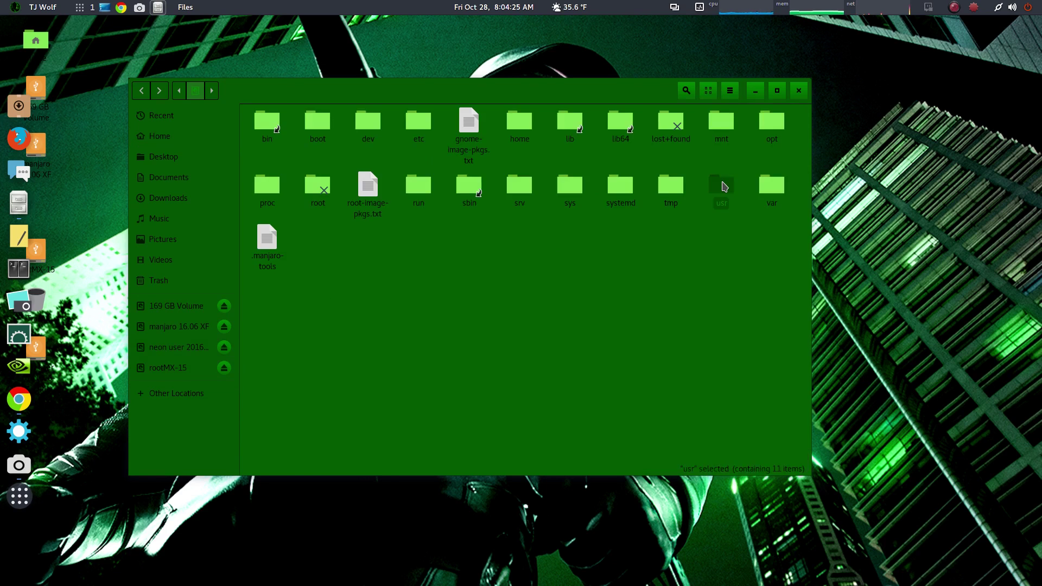
pyautogui.doubleClick(723, 120)
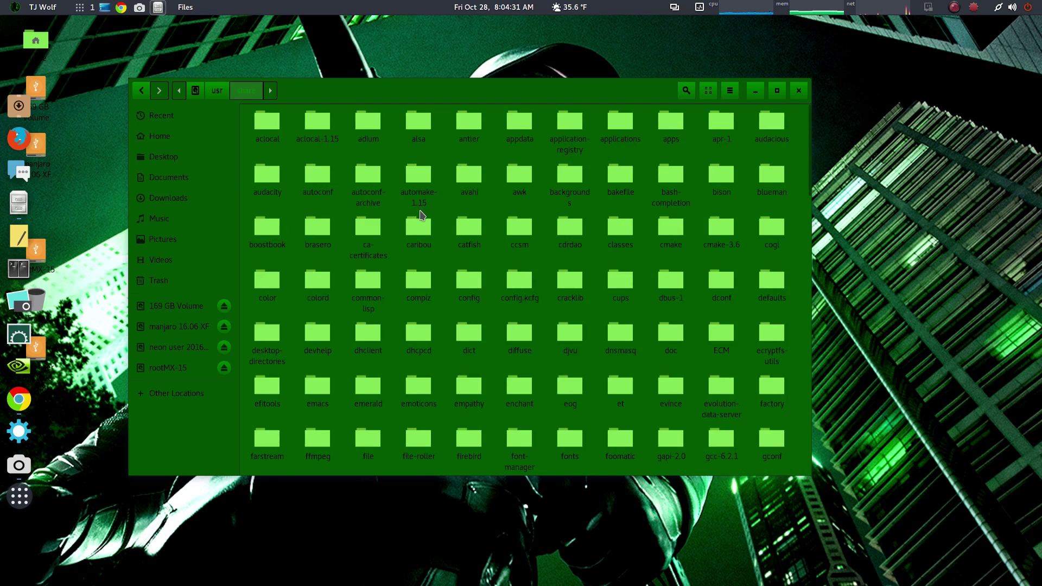
# Look through the application folders in /usr/share
pyautogui.scroll(-4, 421, 215)
pyautogui.scroll(-4, 421, 215)
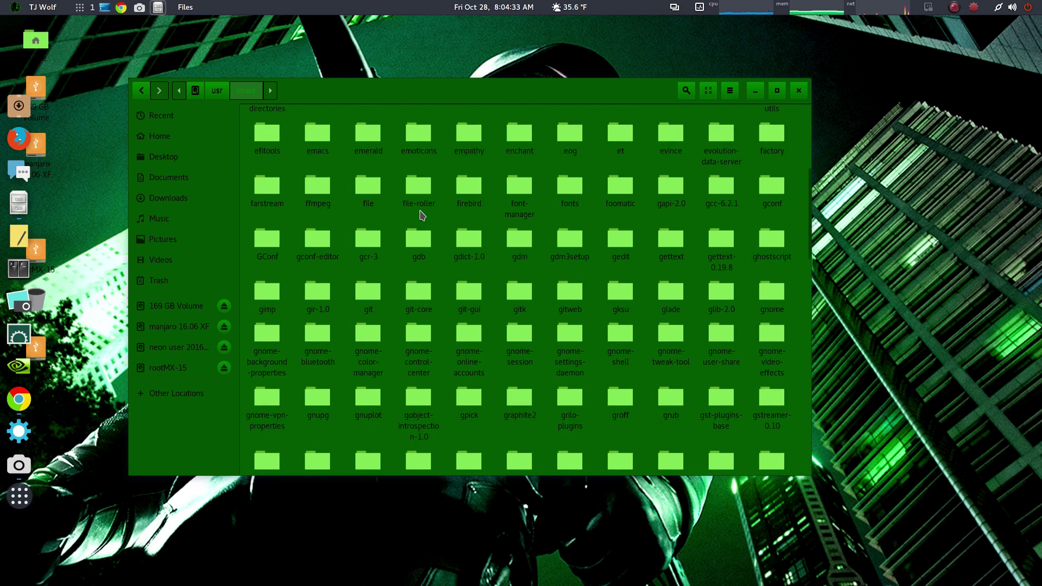
pyautogui.scroll(-4, 421, 215)
pyautogui.scroll(-3, 421, 216)
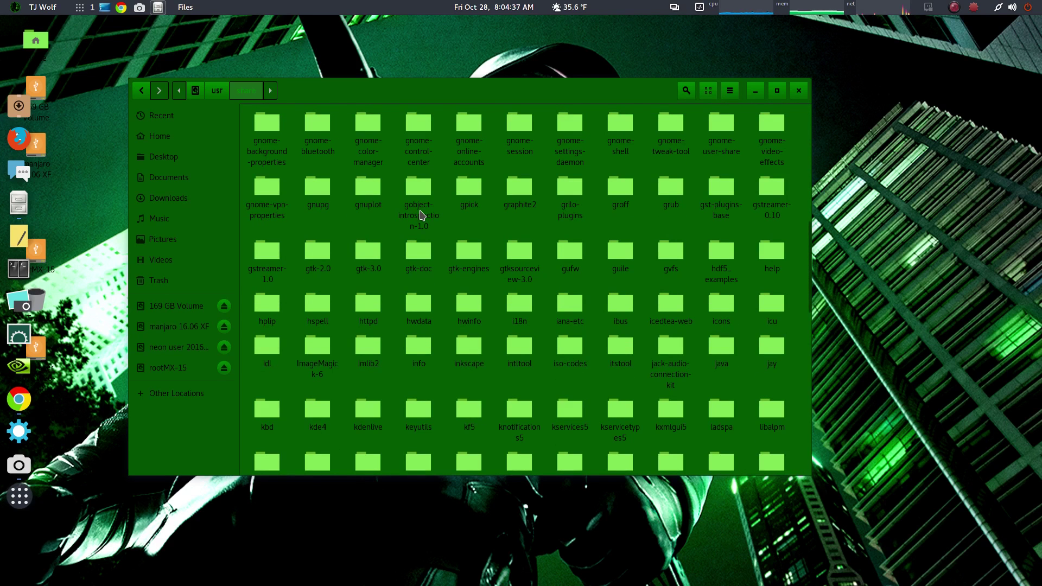
pyautogui.scroll(-3, 420, 215)
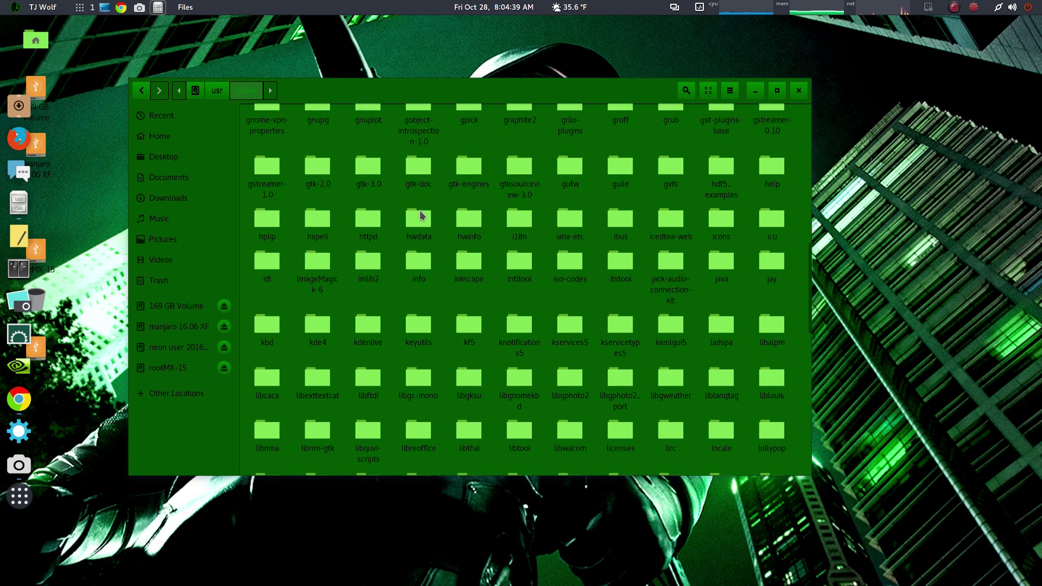
pyautogui.scroll(-6, 421, 215)
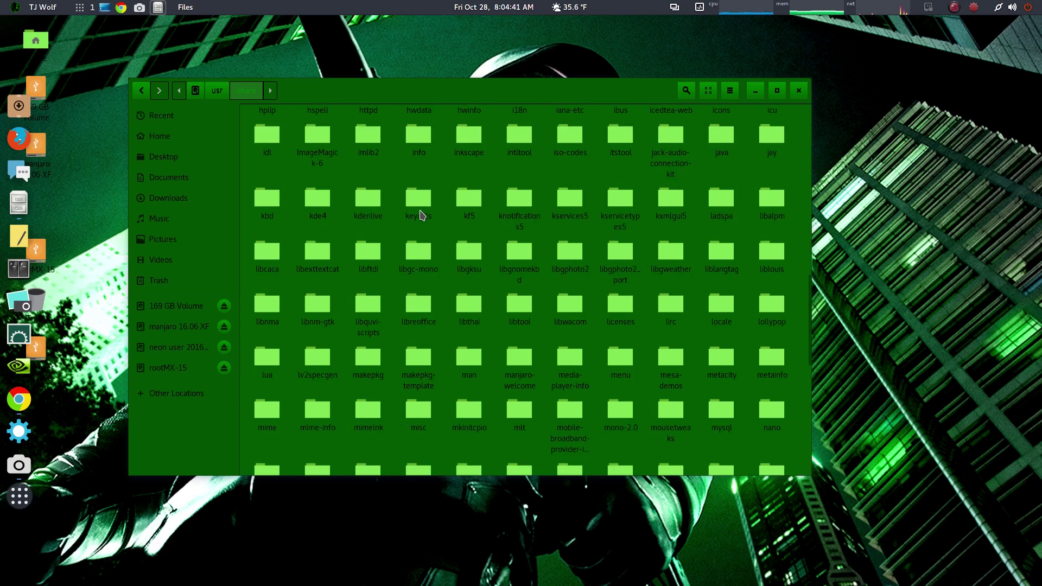
pyautogui.scroll(-6, 421, 215)
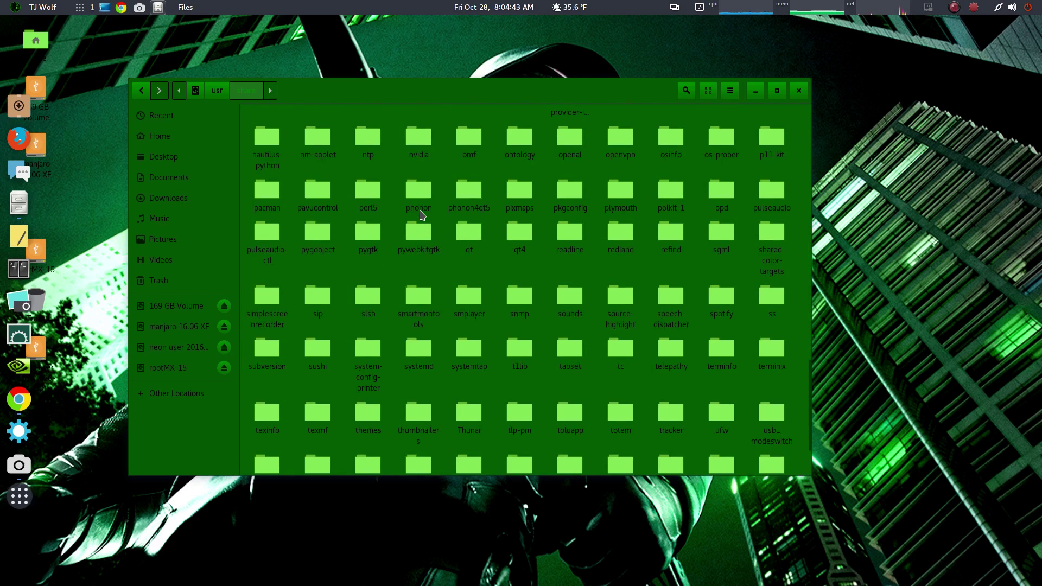
pyautogui.scroll(-3, 422, 215)
pyautogui.scroll(4, 420, 215)
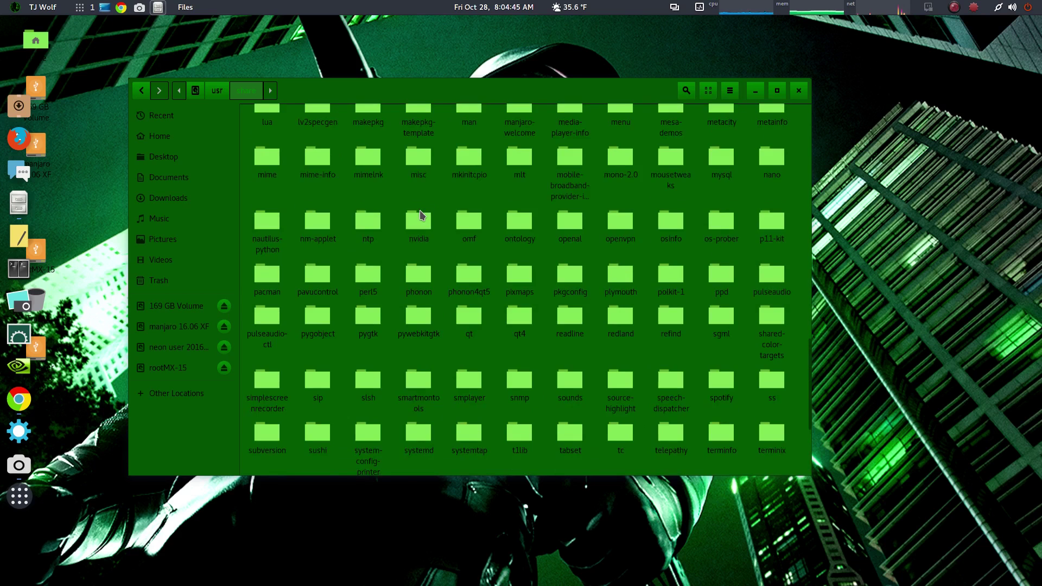
pyautogui.scroll(4, 421, 216)
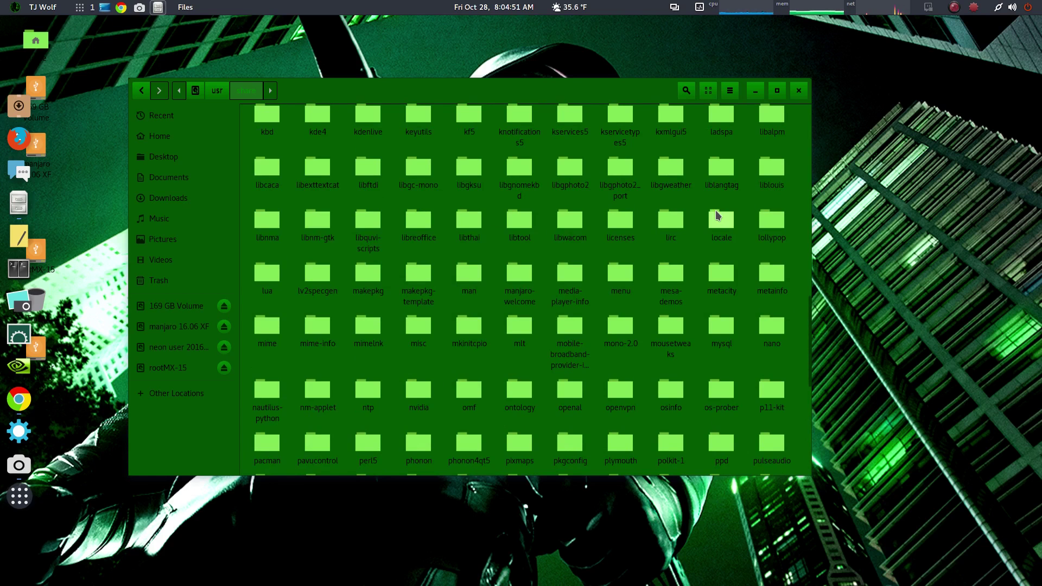
pyautogui.scroll(3, 717, 215)
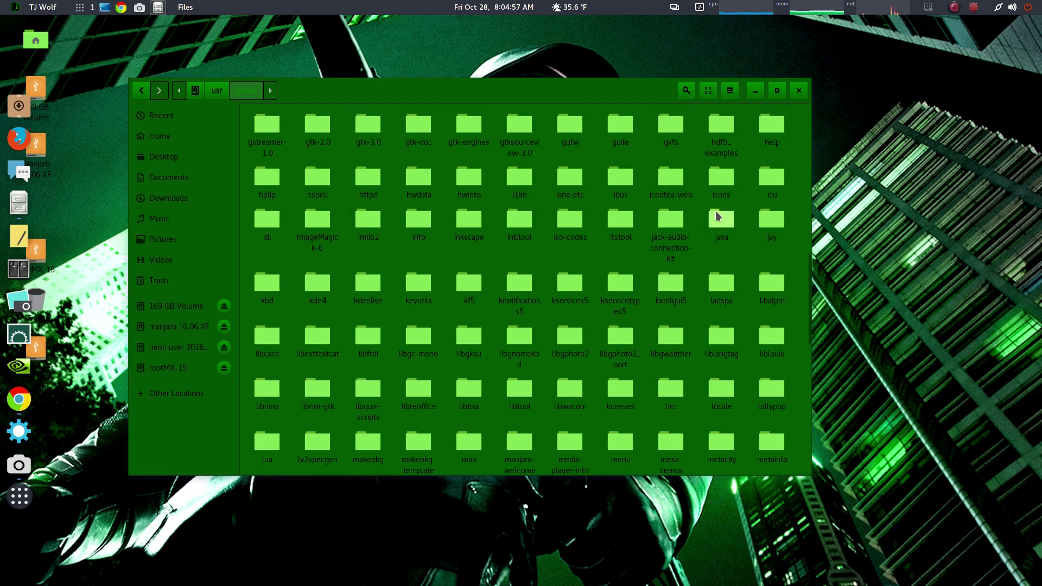
# Examine the application folders in /usr/share, looking for one that belongs to Firefox
pyautogui.scroll(2, 717, 216)
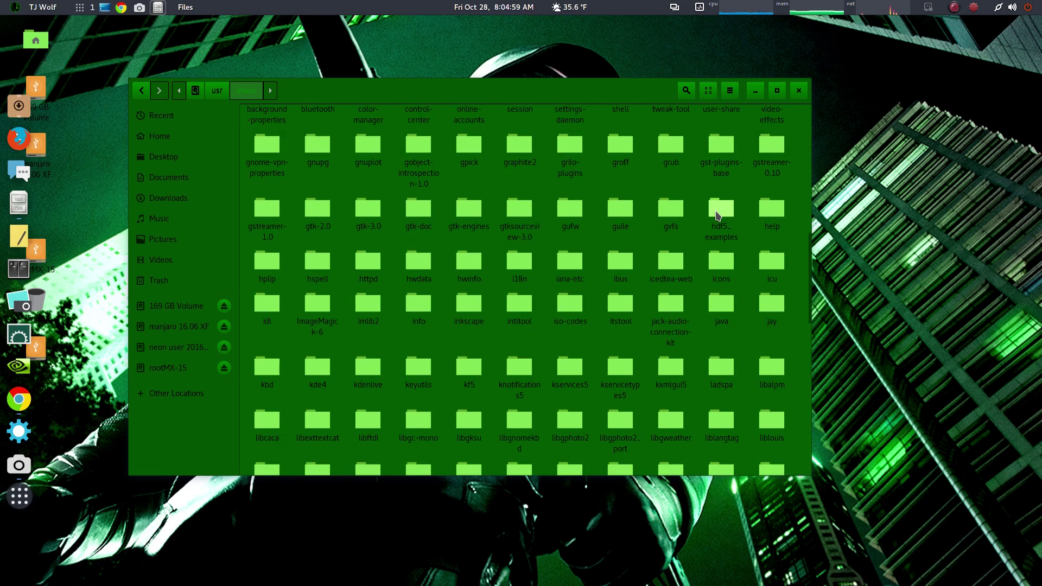
pyautogui.scroll(2, 718, 216)
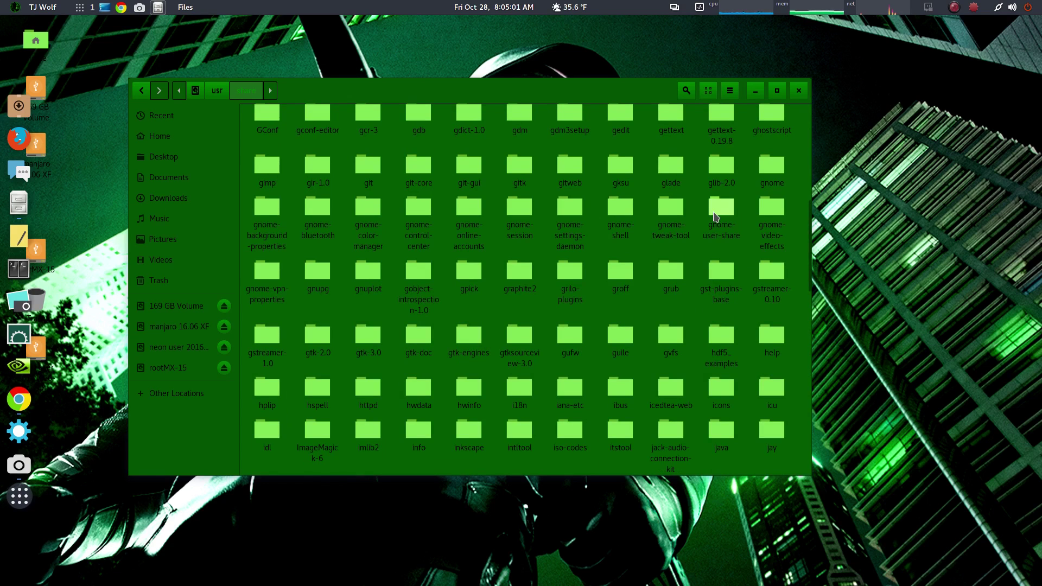
pyautogui.scroll(2, 715, 217)
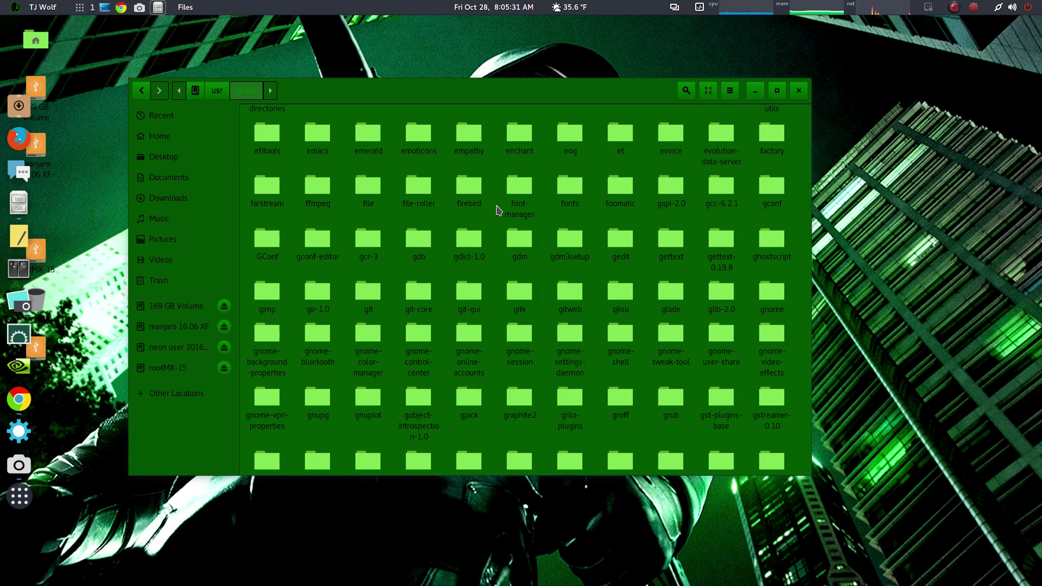
pyautogui.scroll(-3, 497, 210)
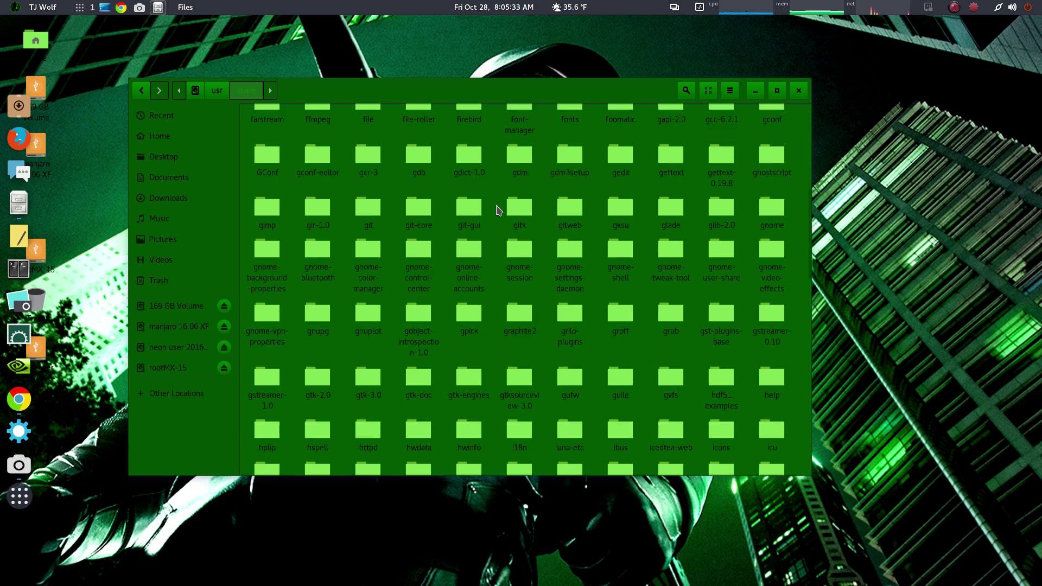
pyautogui.scroll(-2, 497, 210)
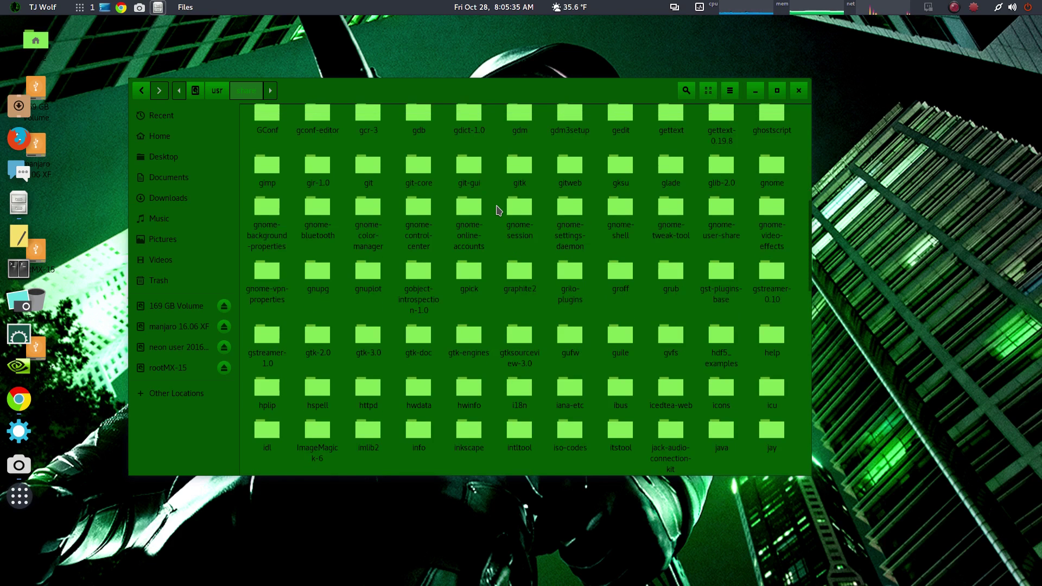
pyautogui.scroll(-5, 497, 210)
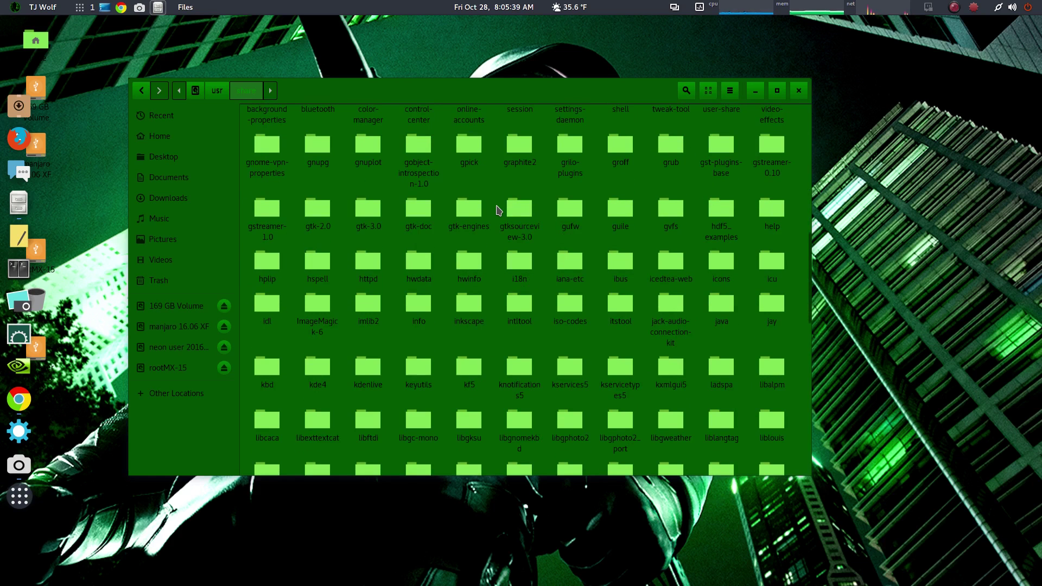
pyautogui.scroll(-5, 498, 211)
pyautogui.scroll(-5, 498, 210)
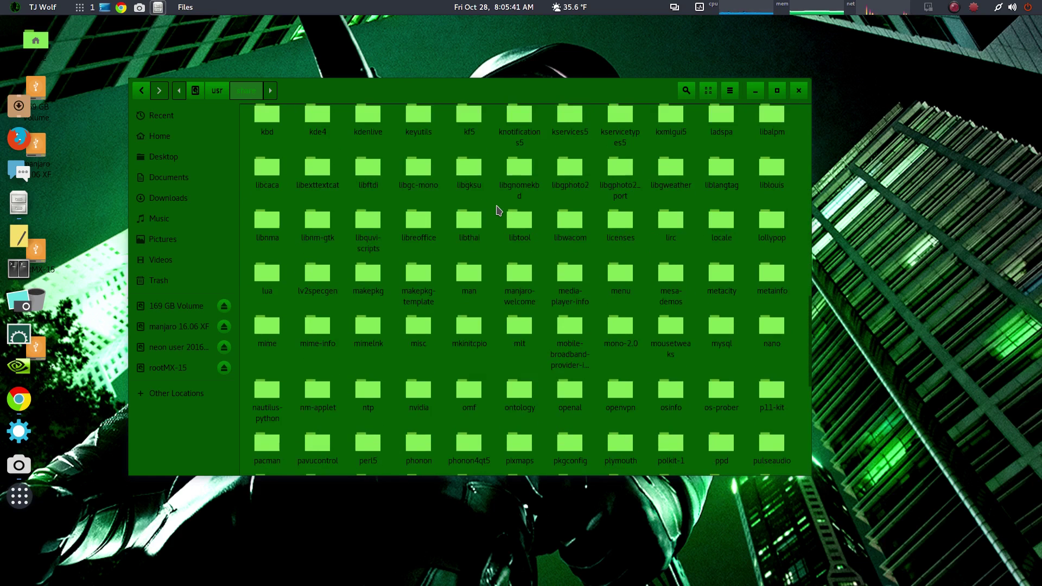
pyautogui.scroll(-7, 498, 211)
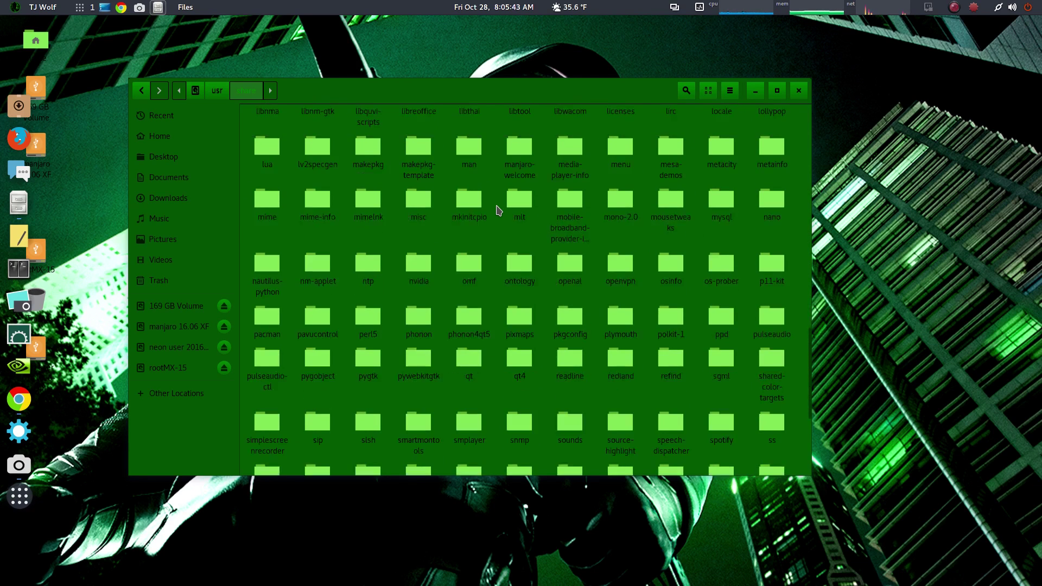
pyautogui.scroll(-7, 498, 211)
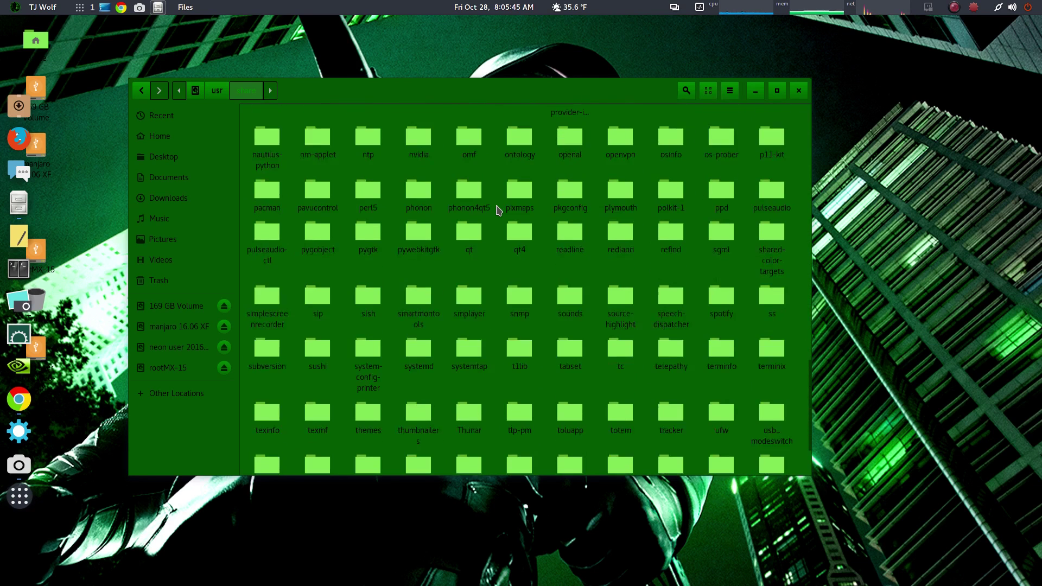
pyautogui.scroll(12, 498, 210)
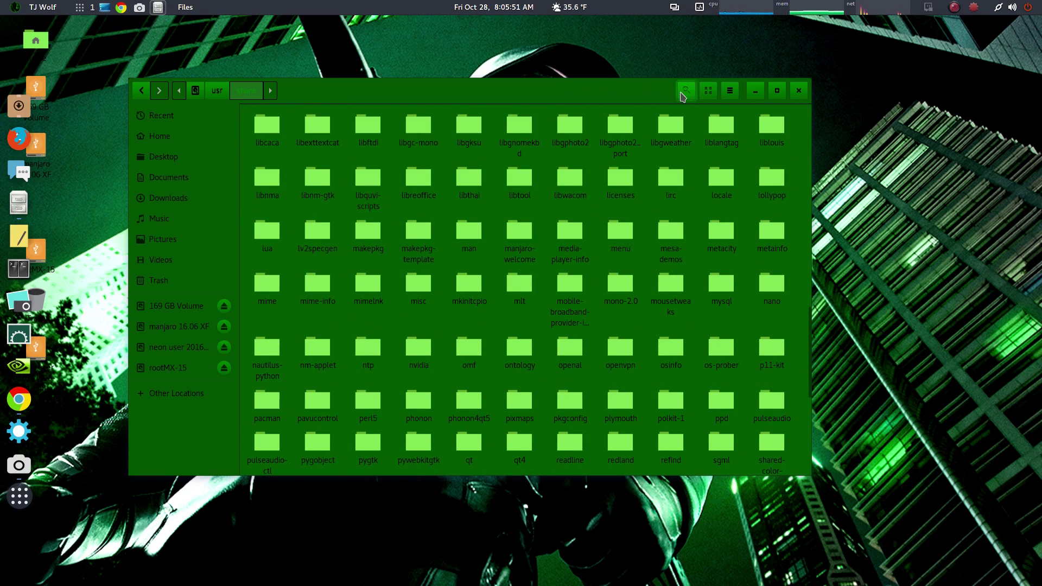
# Search /usr/share for "firefox" and return to the folder listing
pyautogui.click(682, 95)
pyautogui.write('firefo')
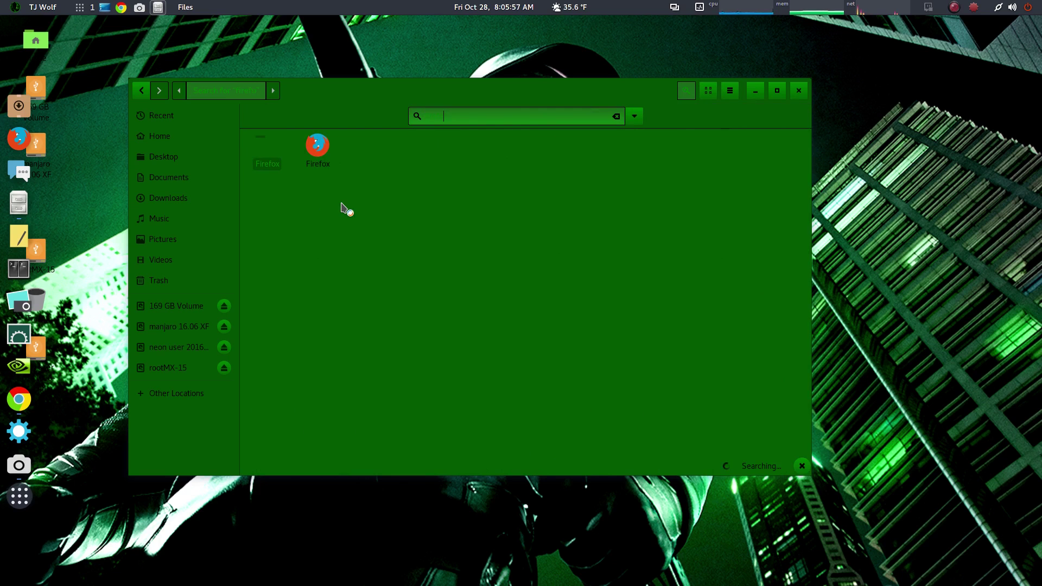
pyautogui.click(141, 91)
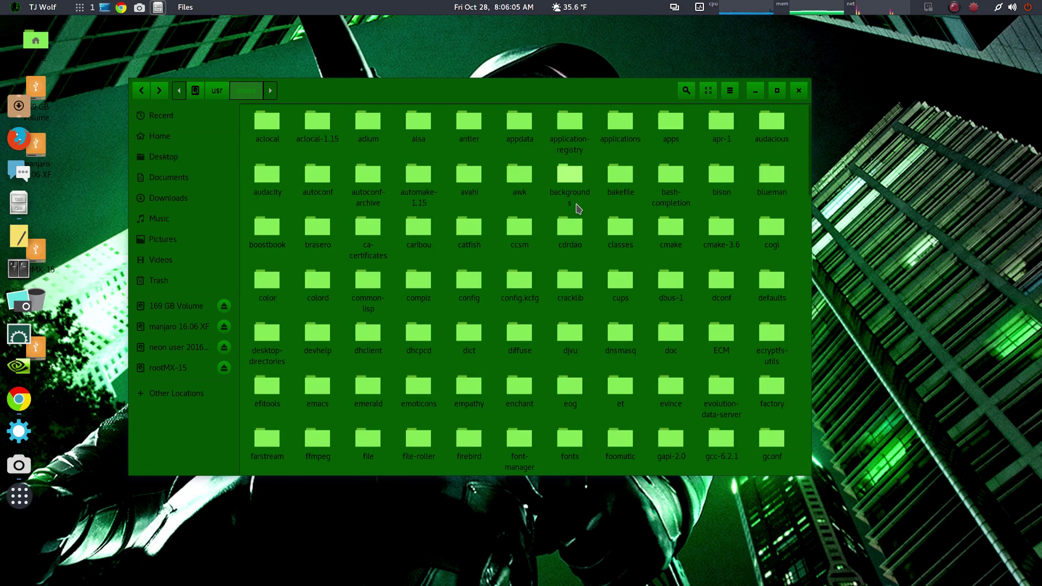
# Look over the first /usr/share folders again and repeat the search for Firefox there
pyautogui.scroll(-1, 579, 208)
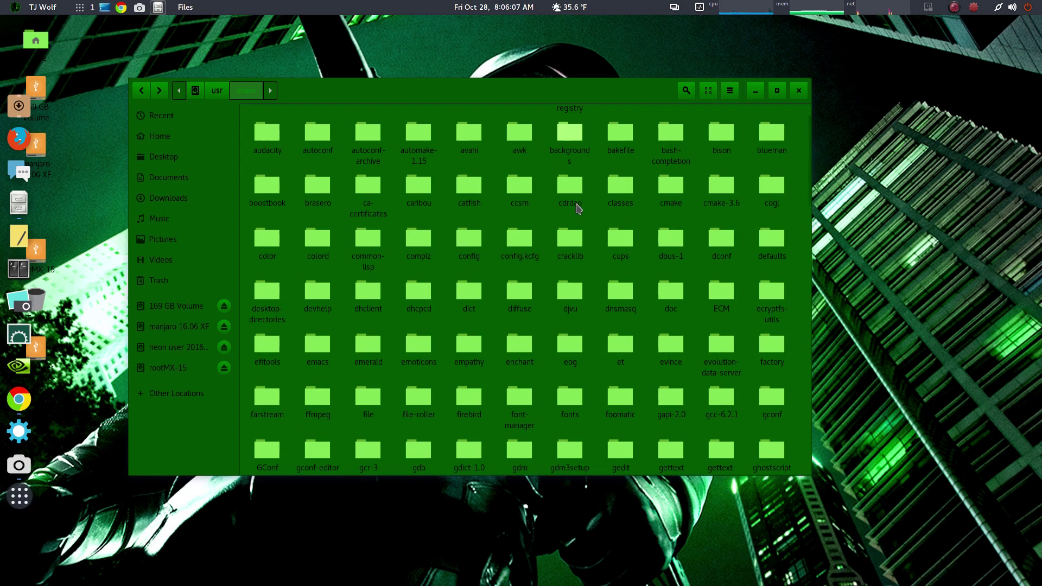
pyautogui.scroll(-1, 578, 227)
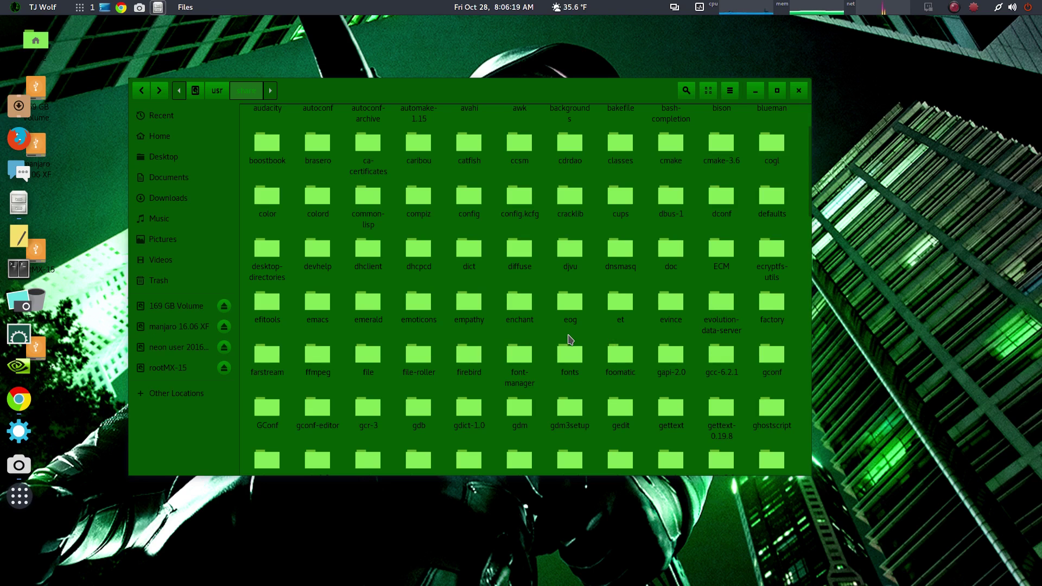
pyautogui.scroll(-1, 569, 340)
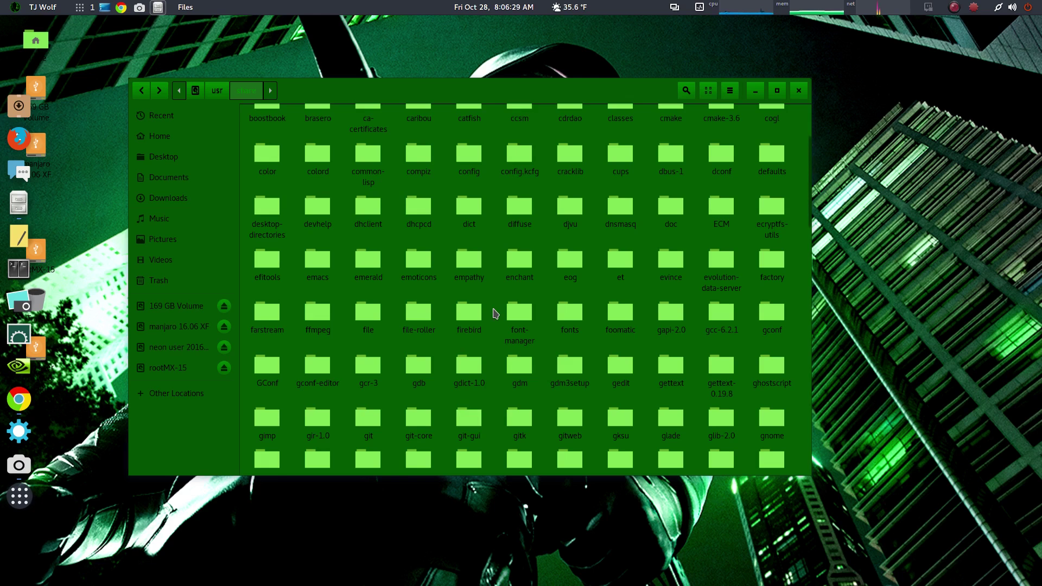
pyautogui.scroll(-2, 495, 313)
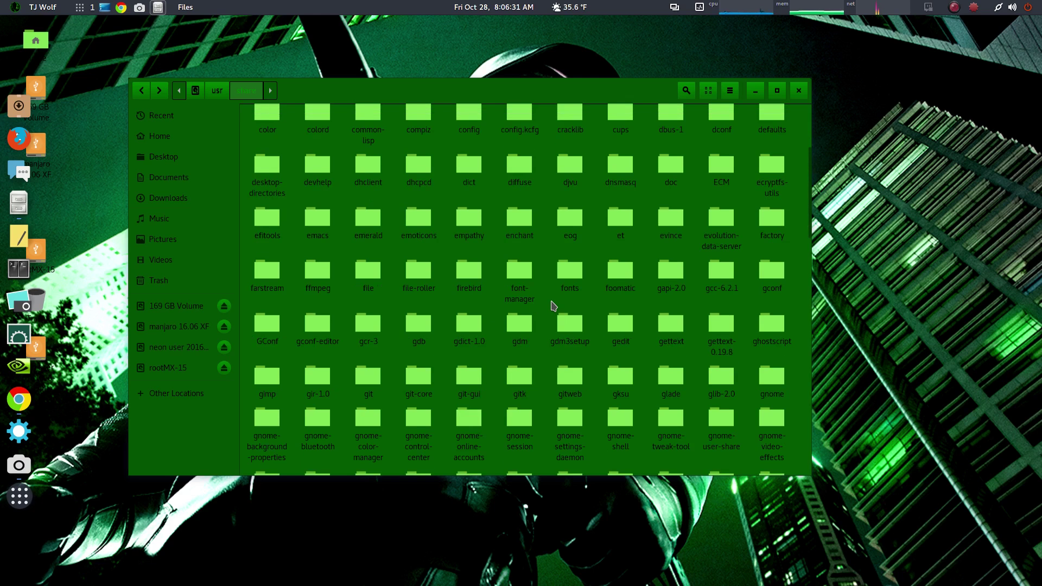
pyautogui.scroll(-2, 553, 306)
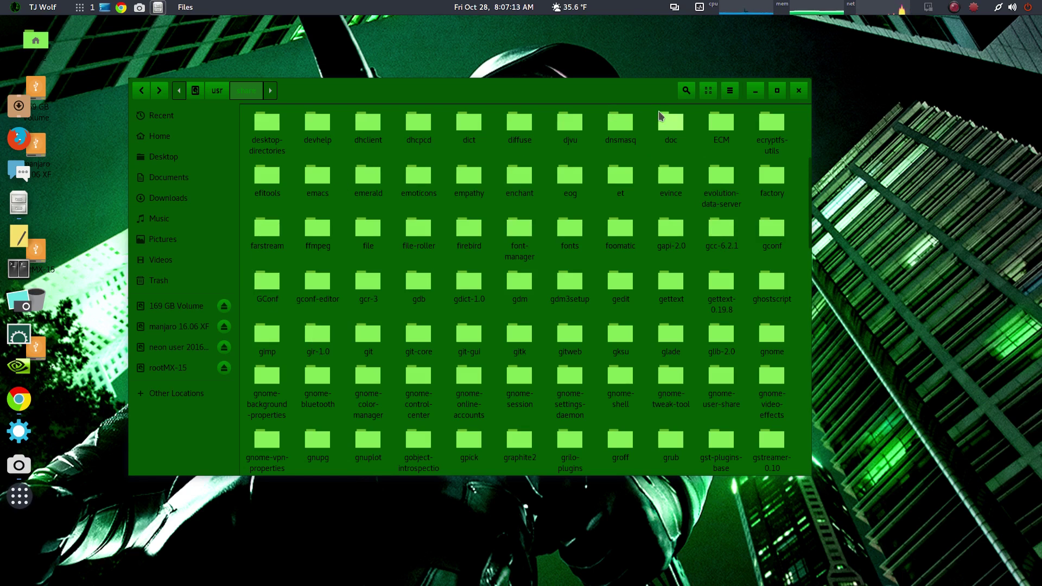
pyautogui.click(686, 90)
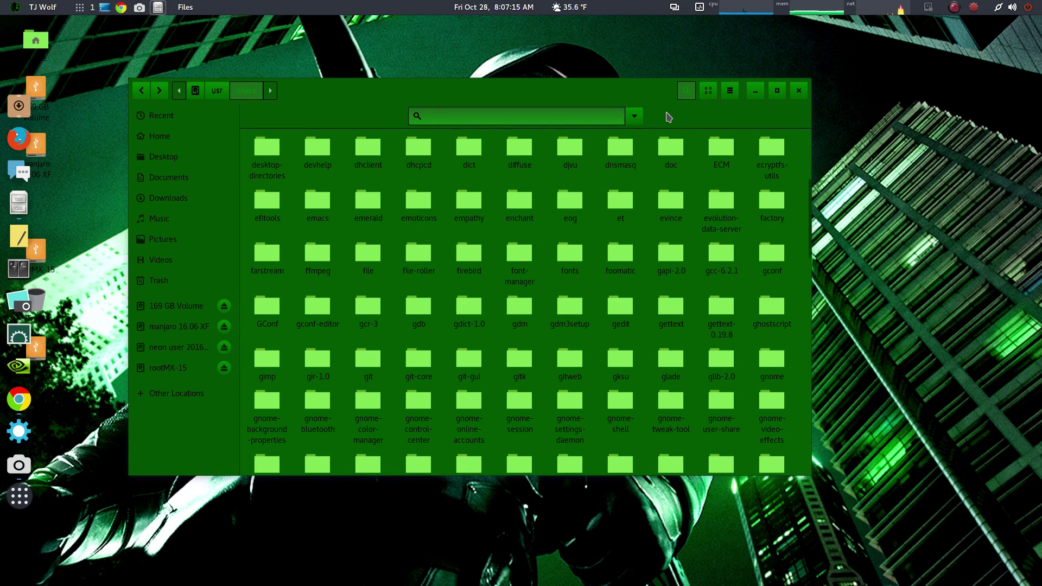
pyautogui.write('Firefox')
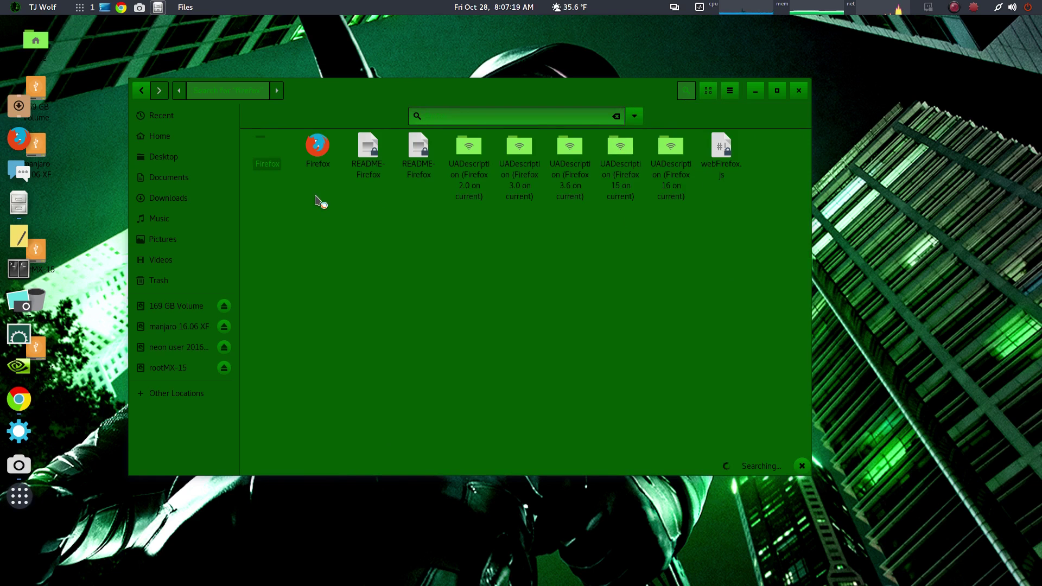
# Open the found Firefox themes folder and its Vertex-Maia subfolder, and go back to the search results
pyautogui.doubleClick(266, 158)
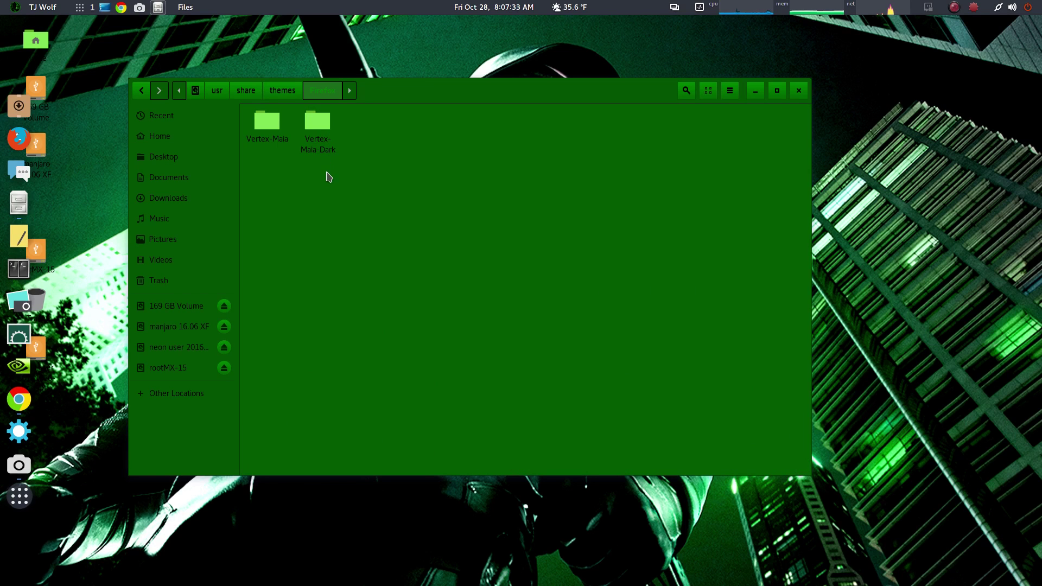
pyautogui.doubleClick(268, 128)
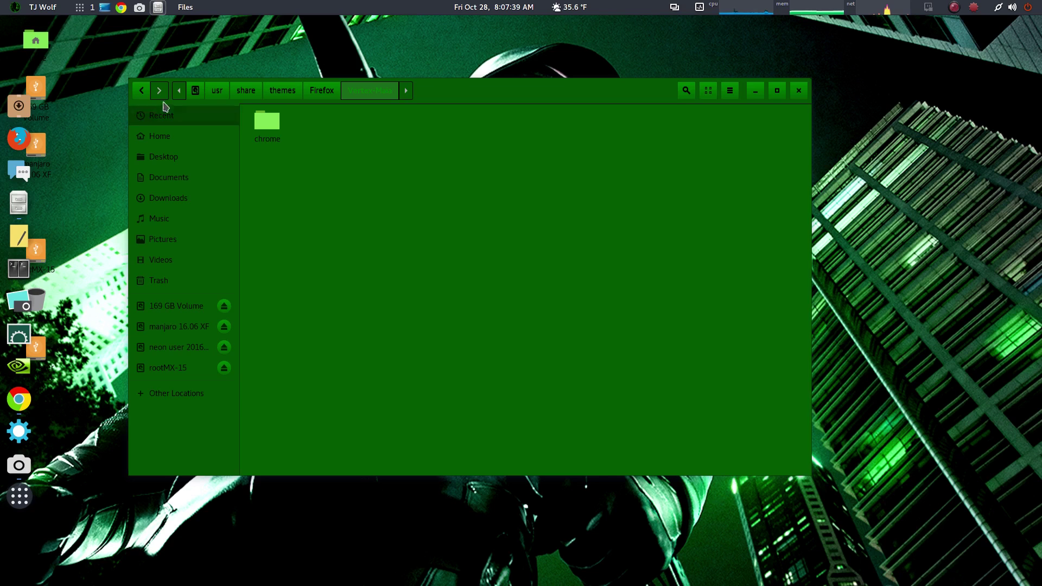
pyautogui.click(145, 91)
pyautogui.click(145, 90)
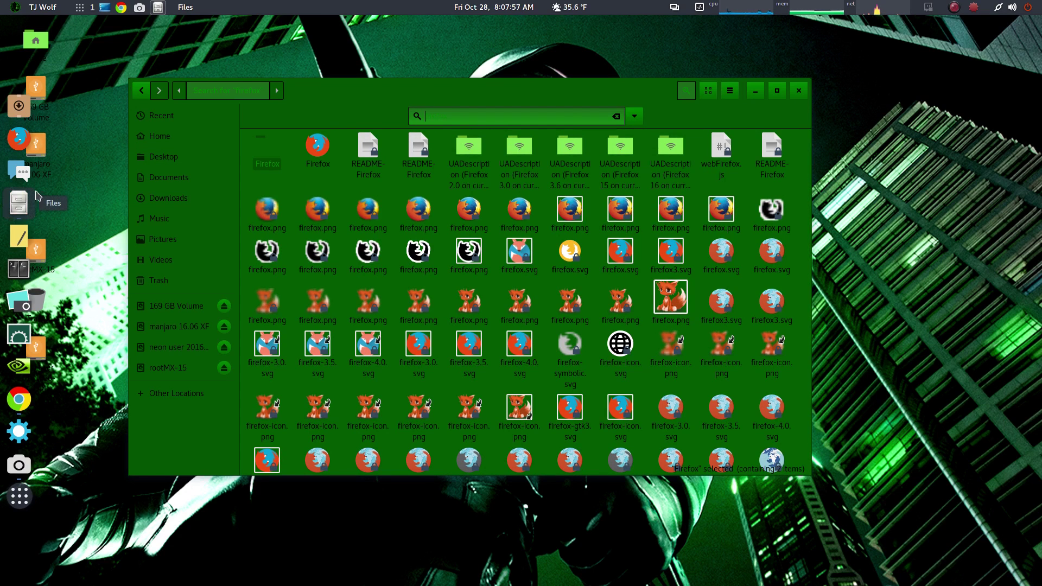
# Open a second Files window showing the Home folder and place it over the first window
pyautogui.rightClick(7, 210)
pyautogui.click(71, 191)
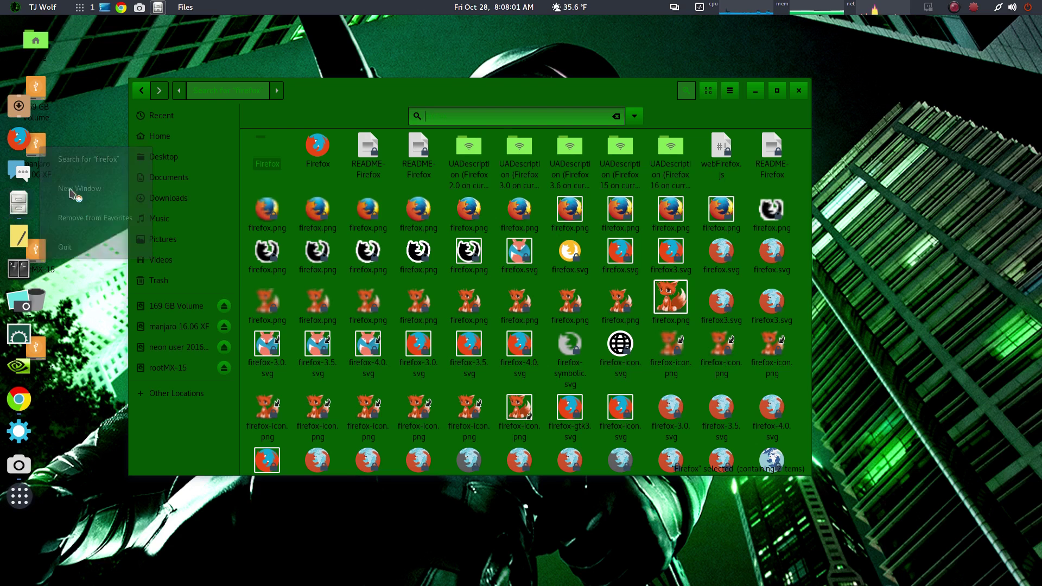
pyautogui.moveTo(155, 32); pyautogui.dragTo(261, 102)
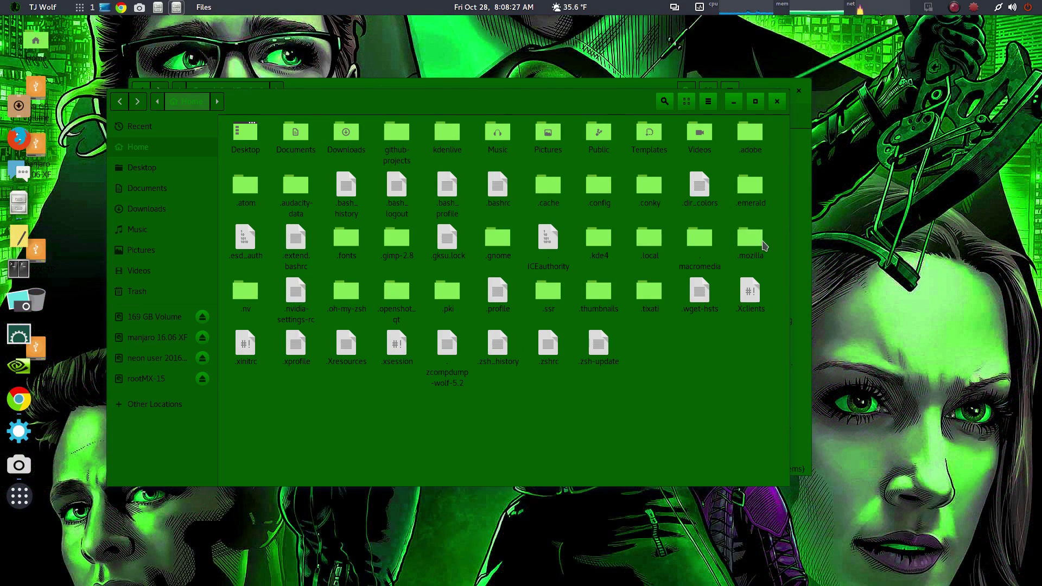
# View the hidden .mozilla folder's contents, return to Home, and move the window down to uncover the search results
pyautogui.doubleClick(747, 239)
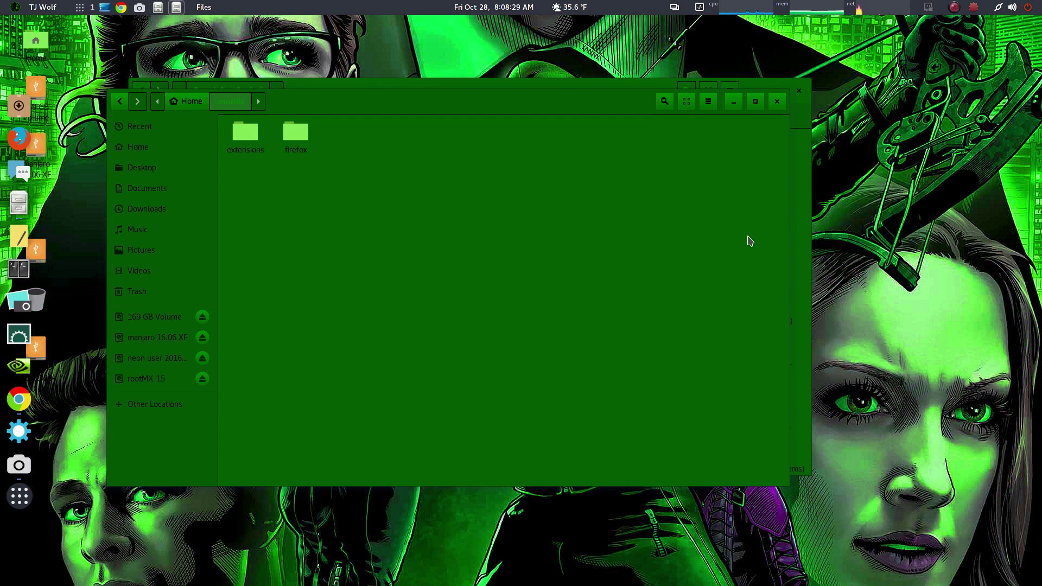
pyautogui.click(119, 101)
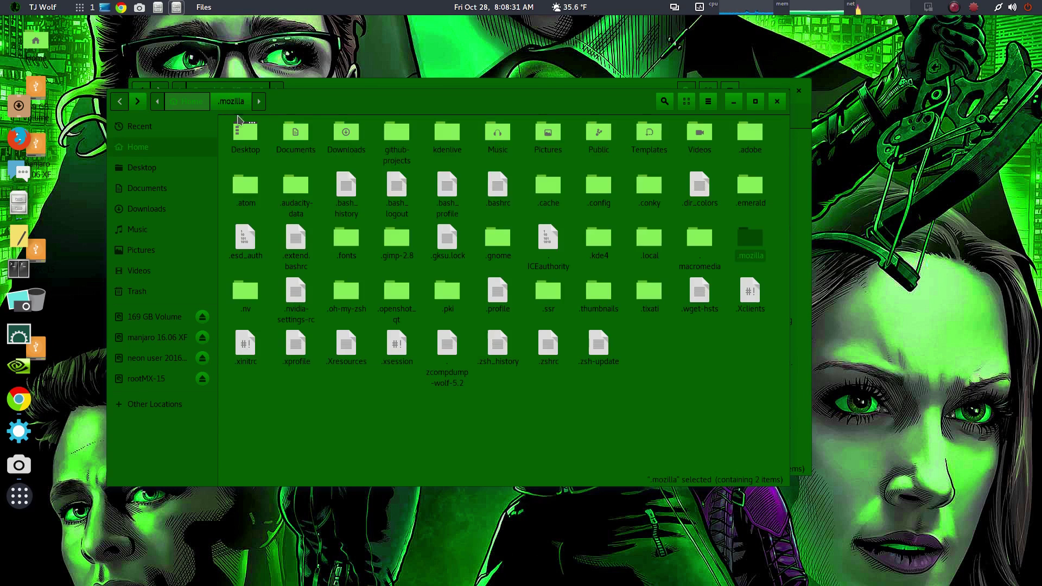
pyautogui.moveTo(602, 103); pyautogui.dragTo(601, 259)
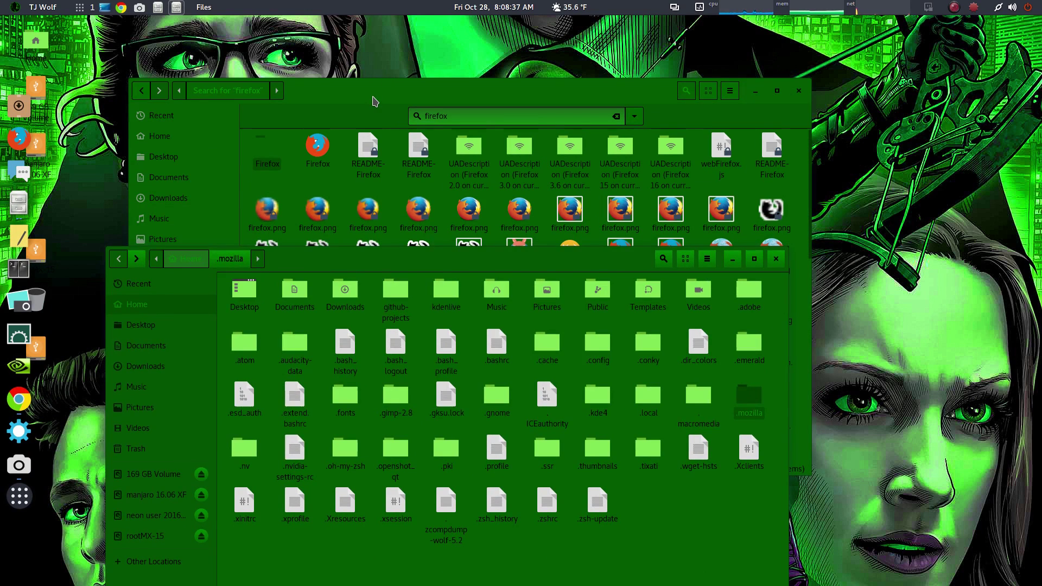
# Bring the Firefox search window to the front and return it to the /usr/share folder
pyautogui.click(372, 100)
pyautogui.click(144, 93)
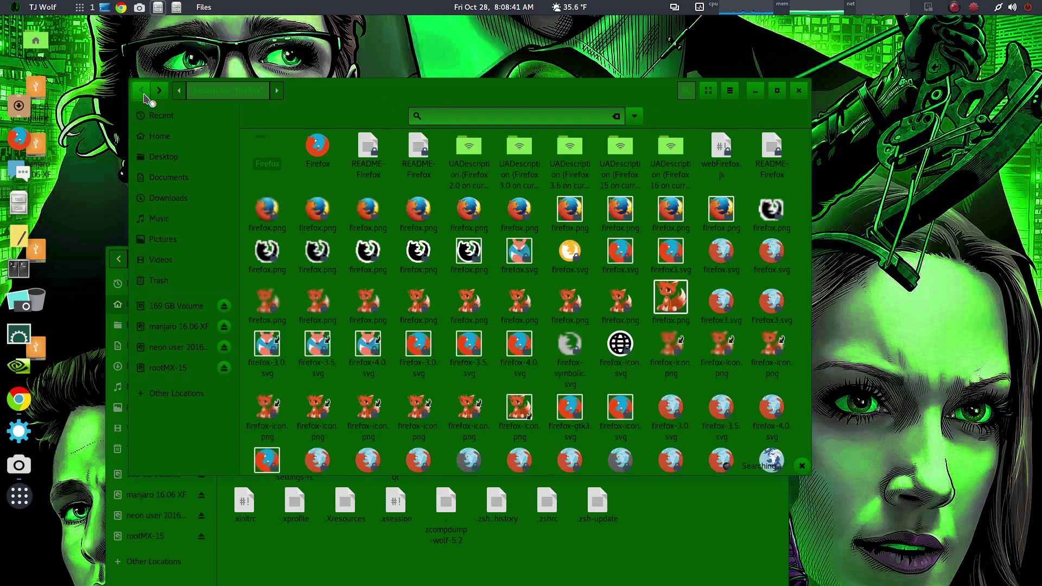
pyautogui.click(145, 95)
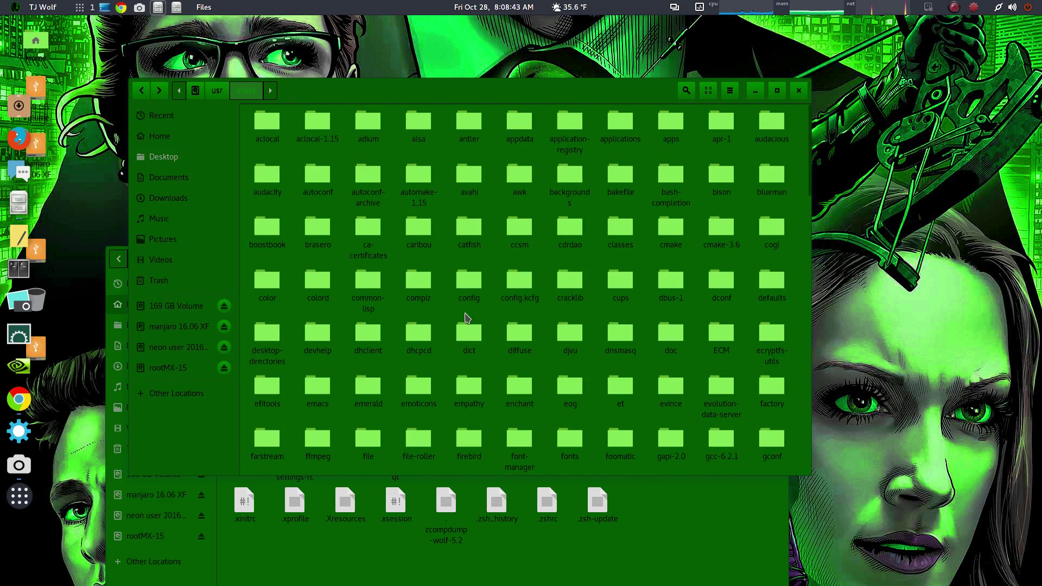
# Examine the folders in /usr/share from the beginning of the list down to the system folders
pyautogui.scroll(-3, 466, 317)
pyautogui.scroll(-4, 466, 317)
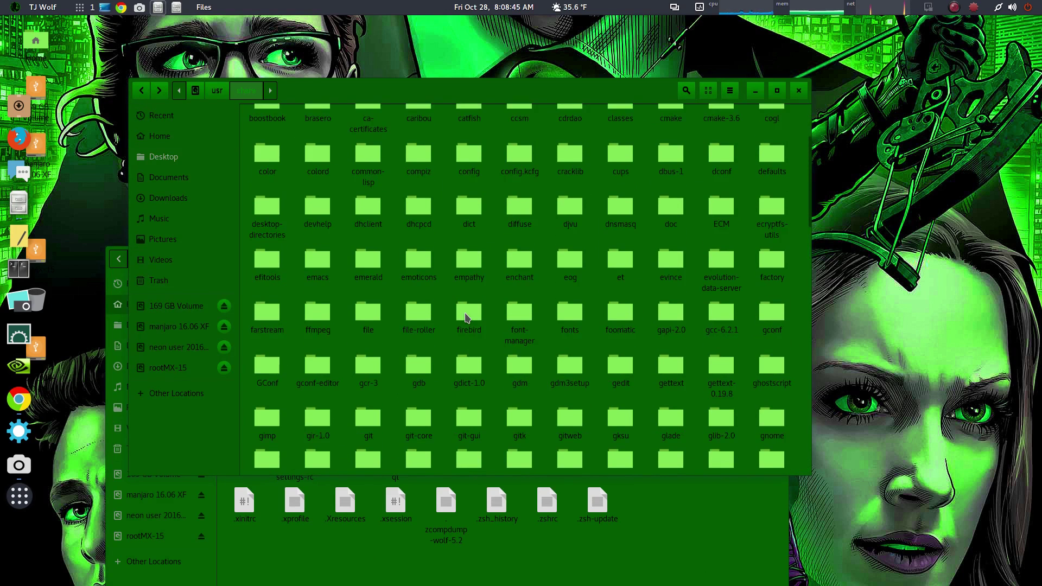
pyautogui.scroll(-3, 465, 317)
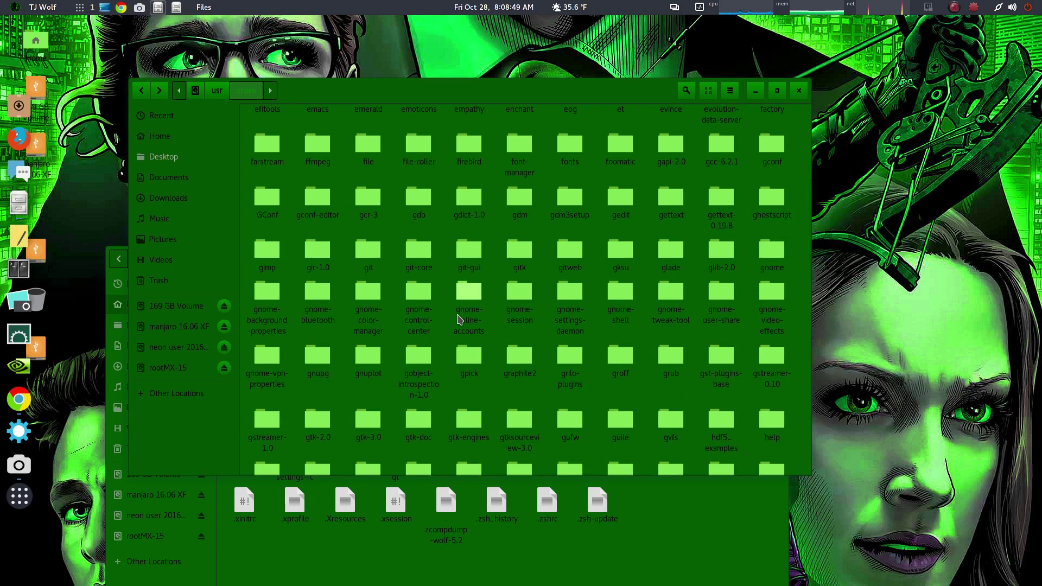
pyautogui.scroll(-3, 459, 319)
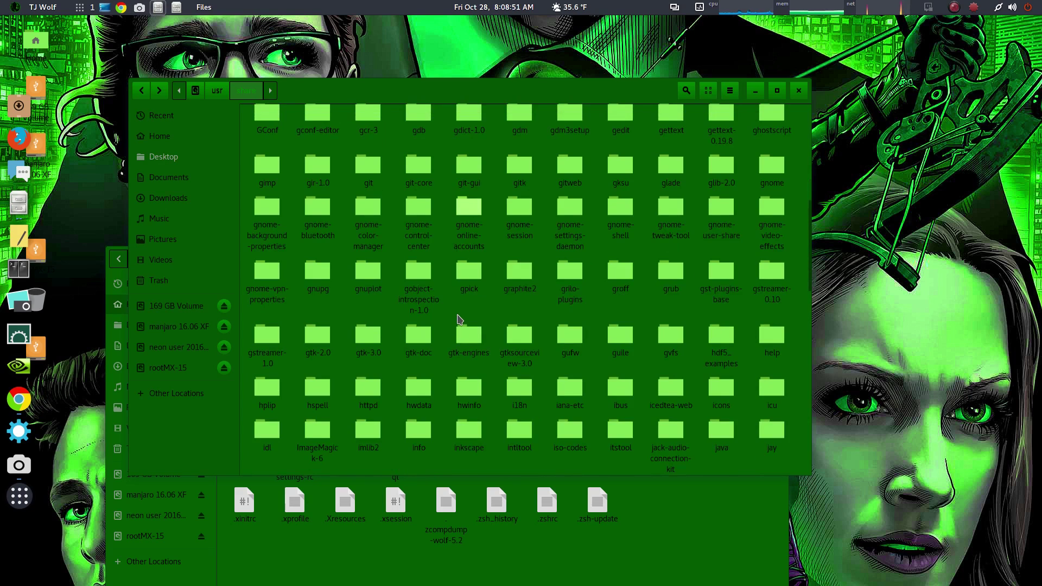
pyautogui.scroll(-6, 458, 319)
pyautogui.scroll(-3, 457, 318)
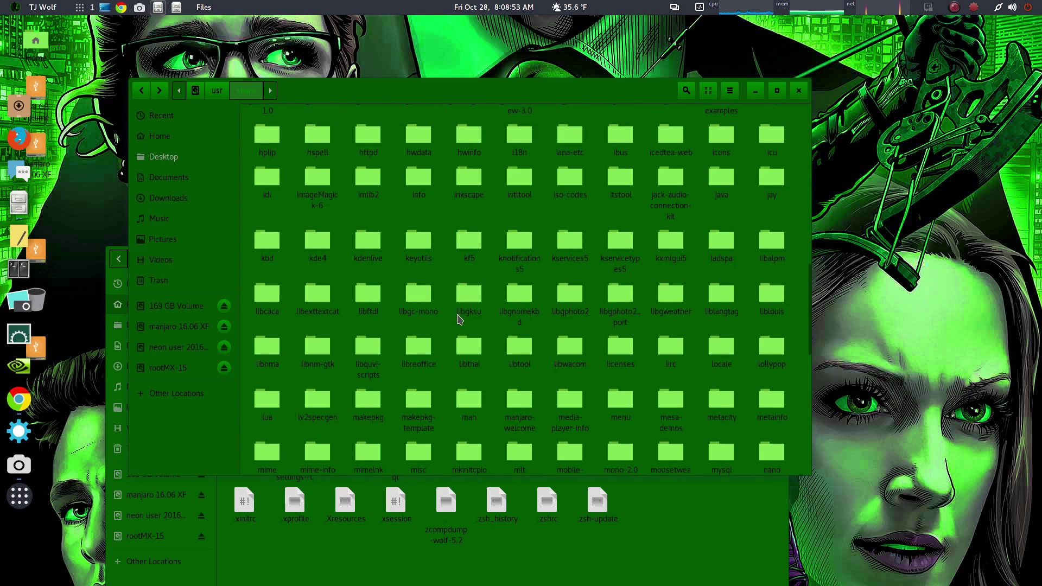
pyautogui.scroll(-10, 458, 318)
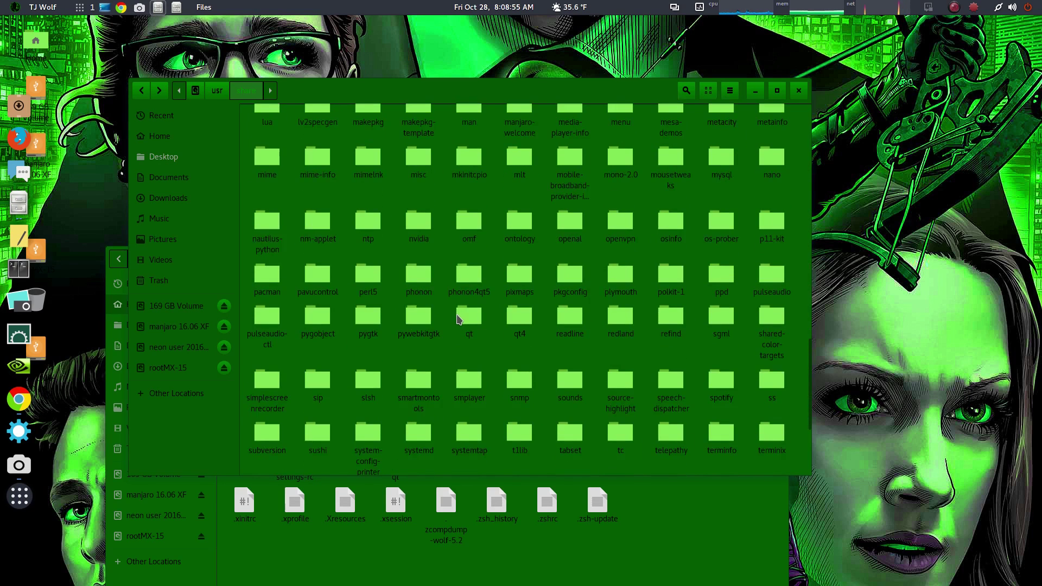
pyautogui.scroll(9, 457, 319)
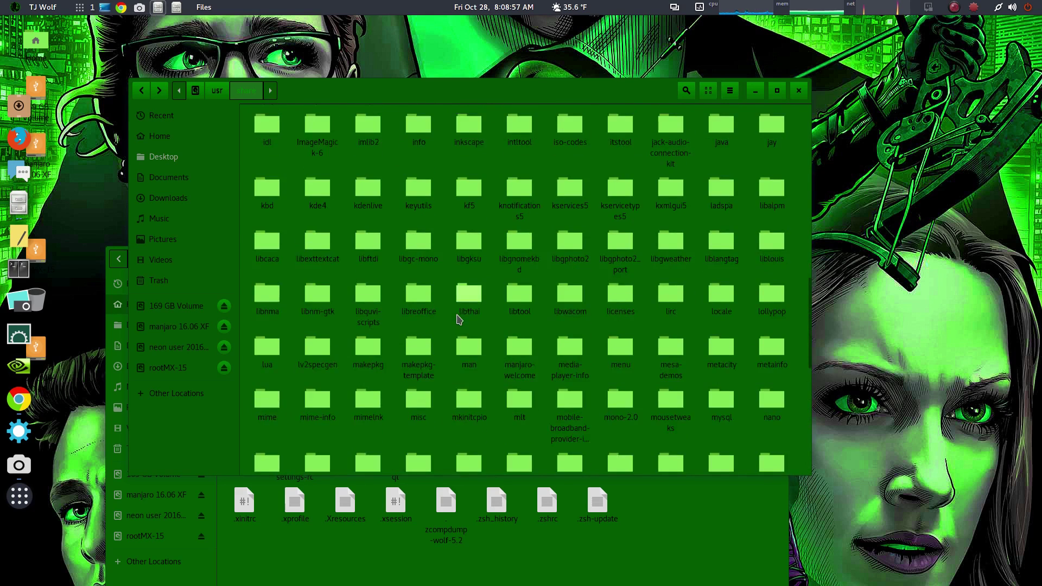
# Examine the /usr/share folders again from the start of the list through the entries beginning with m
pyautogui.scroll(15, 457, 318)
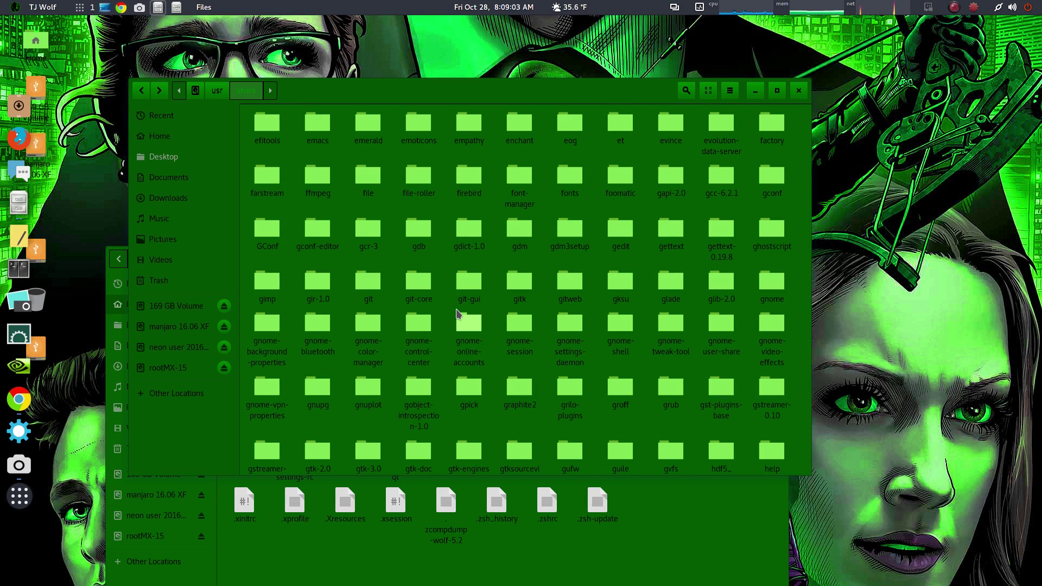
pyautogui.scroll(6, 457, 314)
pyautogui.scroll(4, 457, 313)
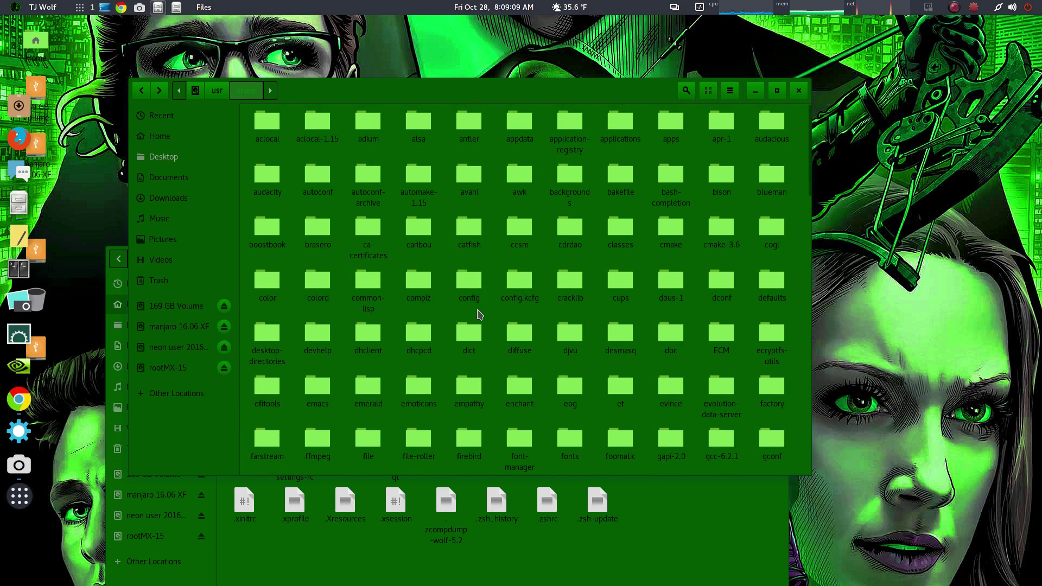
pyautogui.scroll(-6, 479, 314)
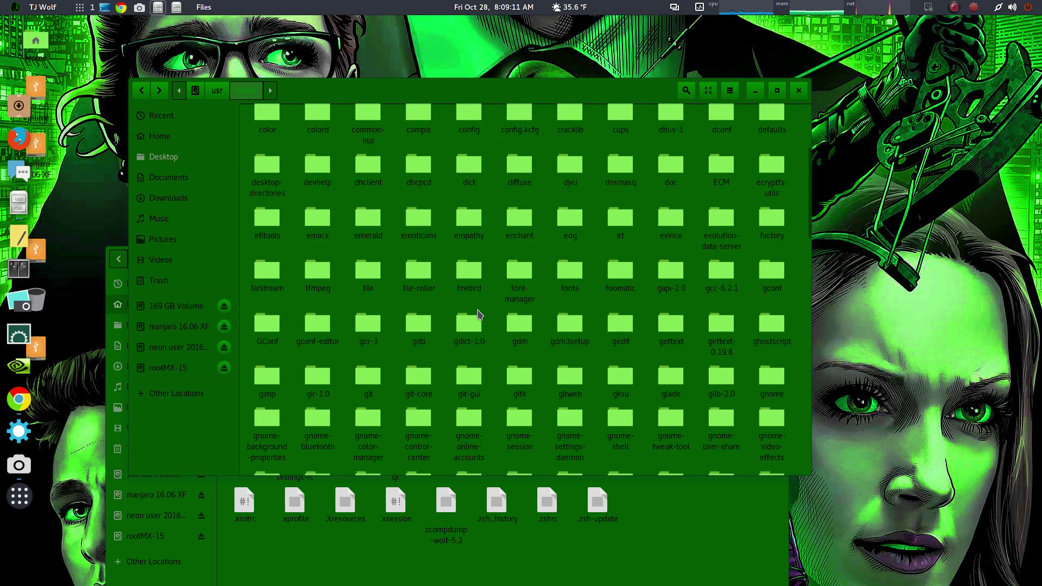
pyautogui.scroll(-3, 480, 314)
pyautogui.scroll(-3, 480, 313)
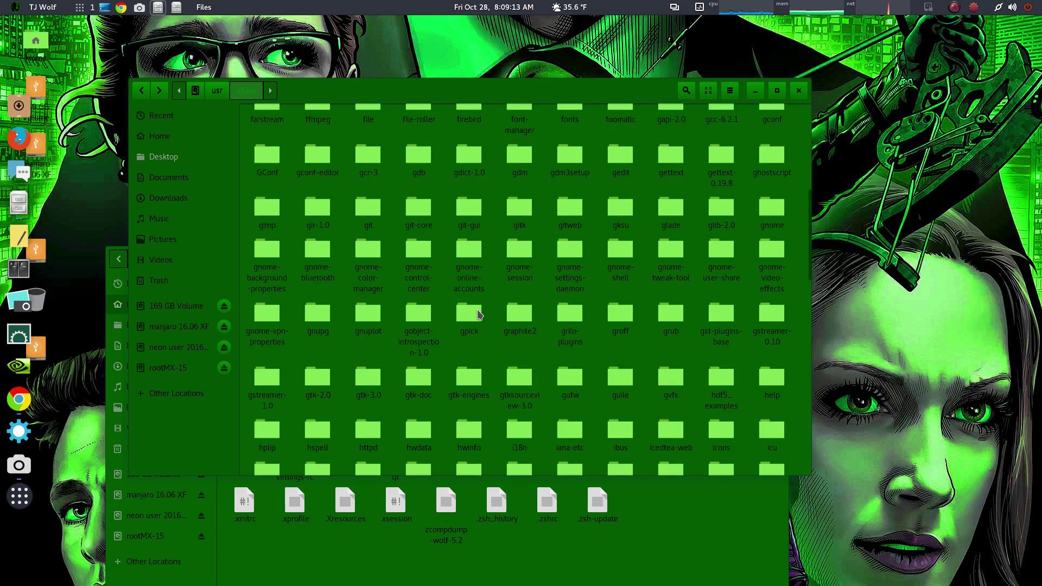
pyautogui.scroll(-3, 479, 314)
pyautogui.scroll(-2, 479, 314)
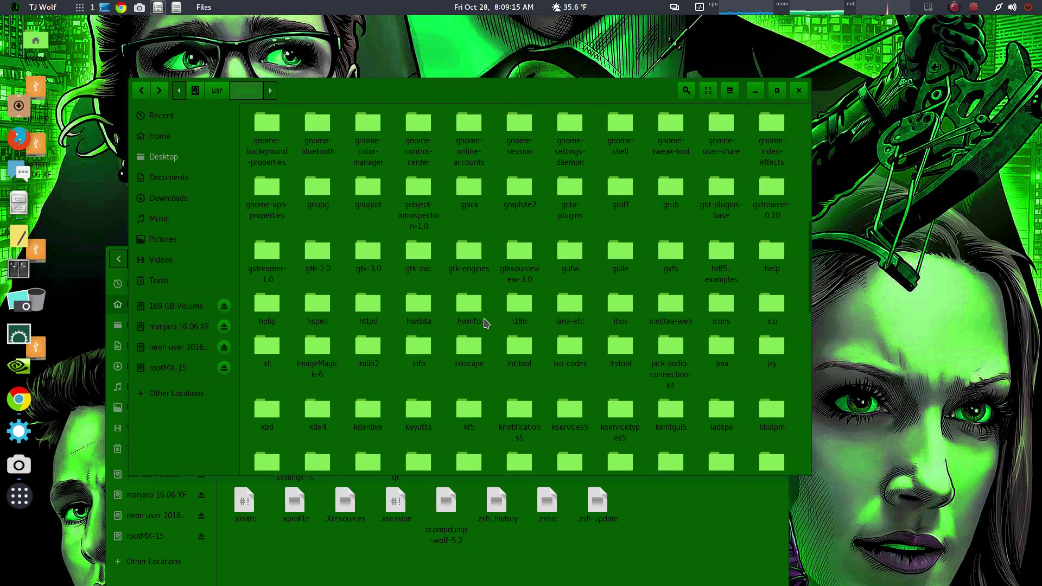
pyautogui.scroll(-3, 484, 324)
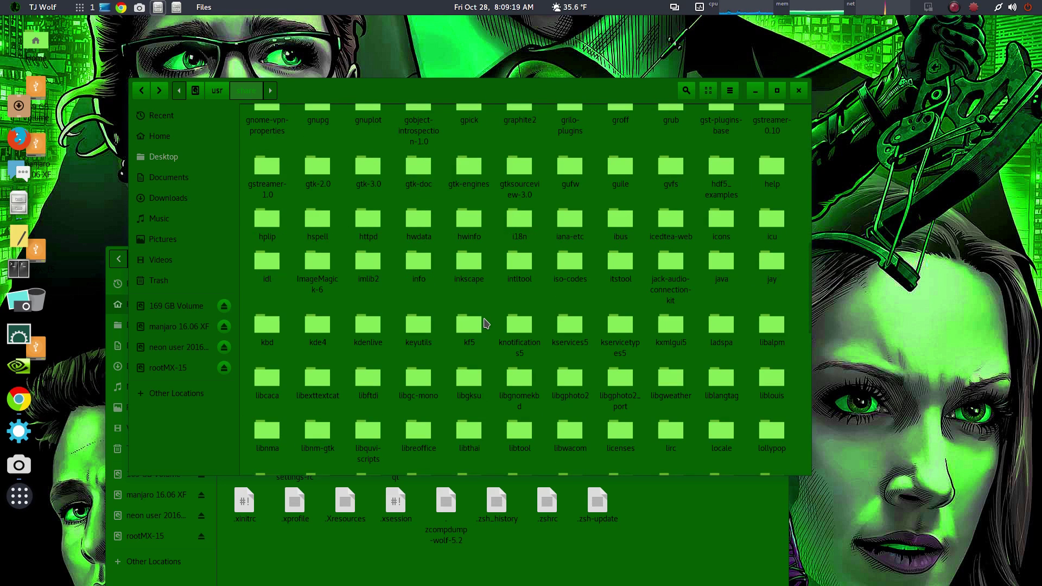
pyautogui.scroll(-3, 485, 324)
pyautogui.scroll(-2, 484, 323)
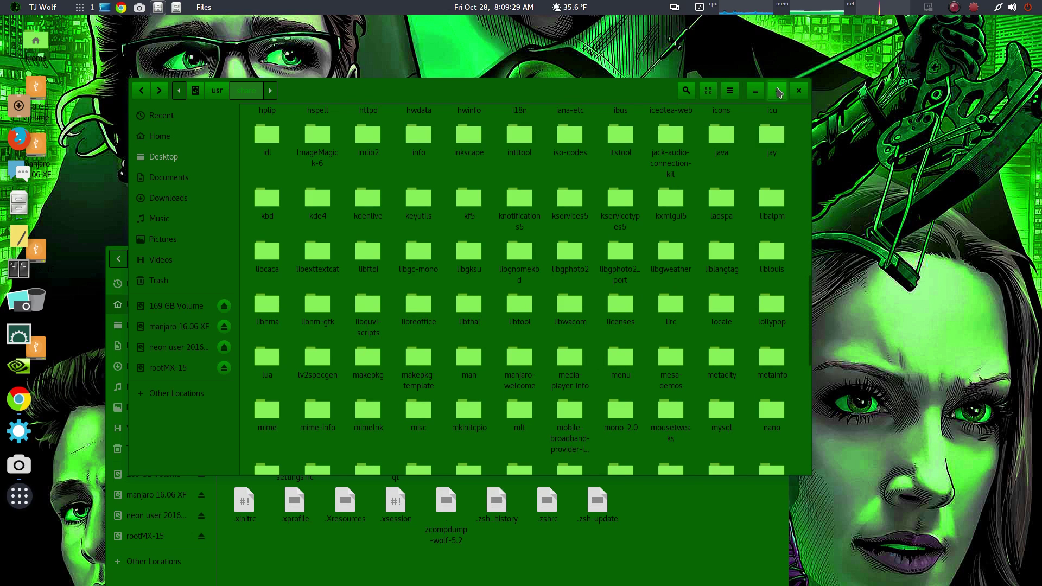
# Close the /usr/share window, move the Home window up to the middle of the desktop, and clear its selection
pyautogui.click(798, 90)
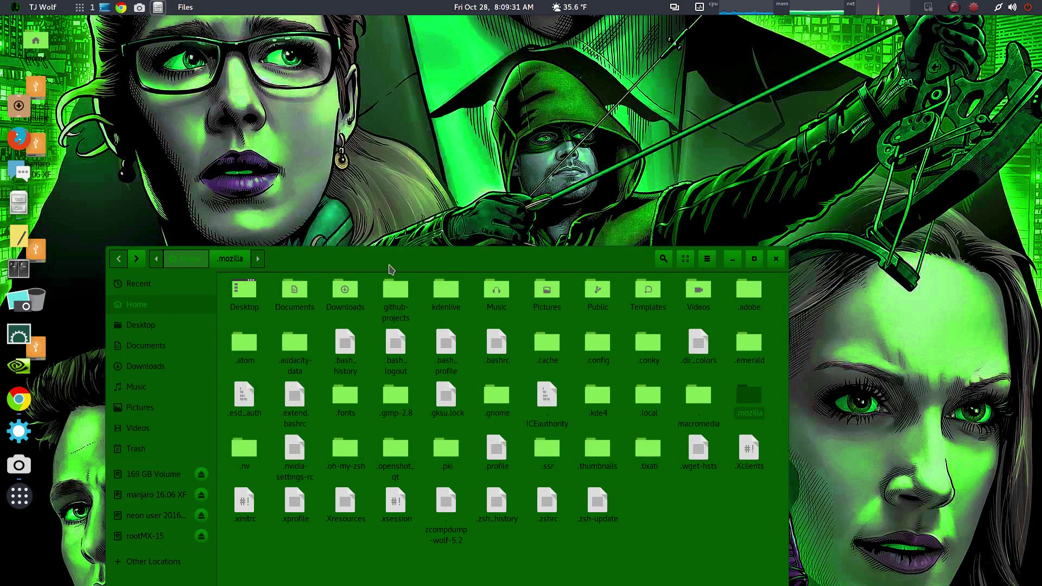
pyautogui.moveTo(389, 264); pyautogui.dragTo(395, 100)
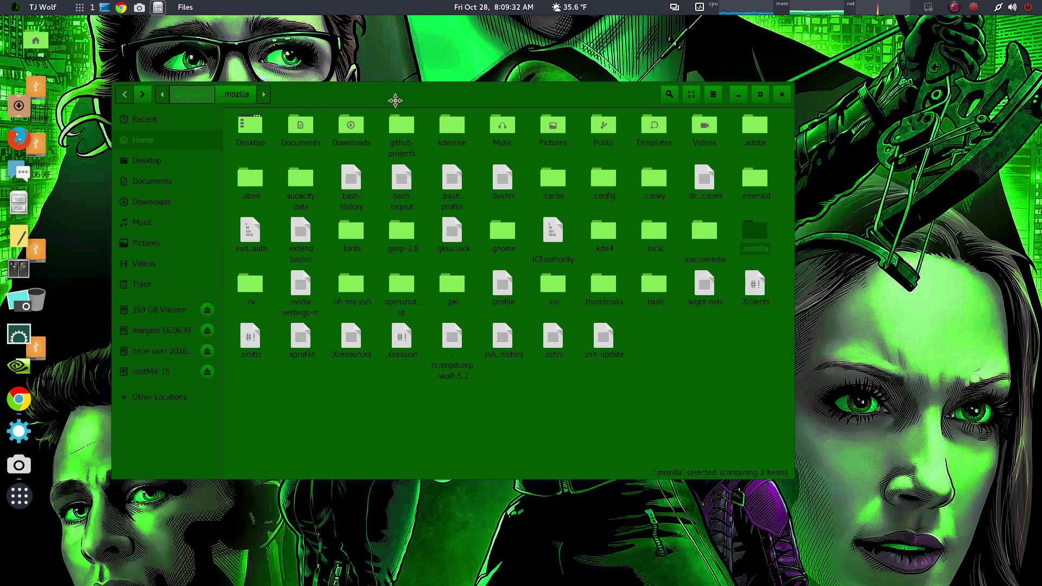
pyautogui.click(712, 364)
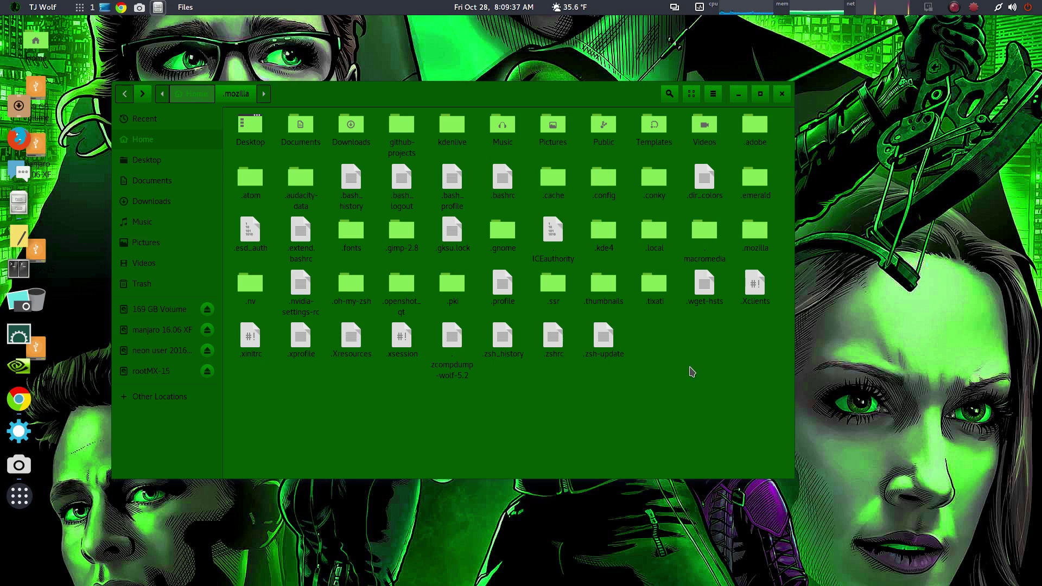
# View the manjaro.default profile inside the firefox folder of .mozilla, and return to .mozilla
pyautogui.doubleClick(756, 233)
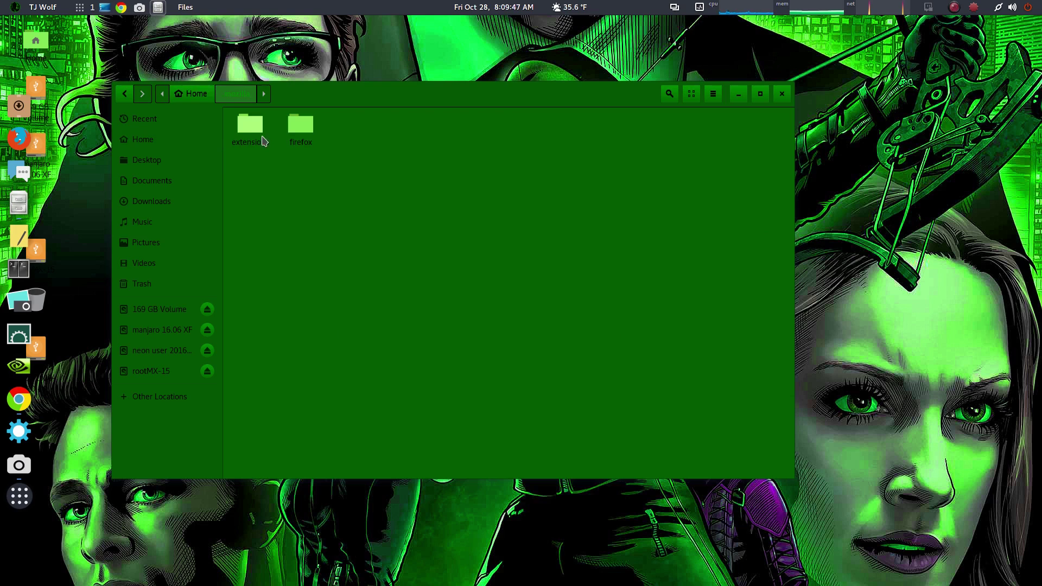
pyautogui.doubleClick(293, 129)
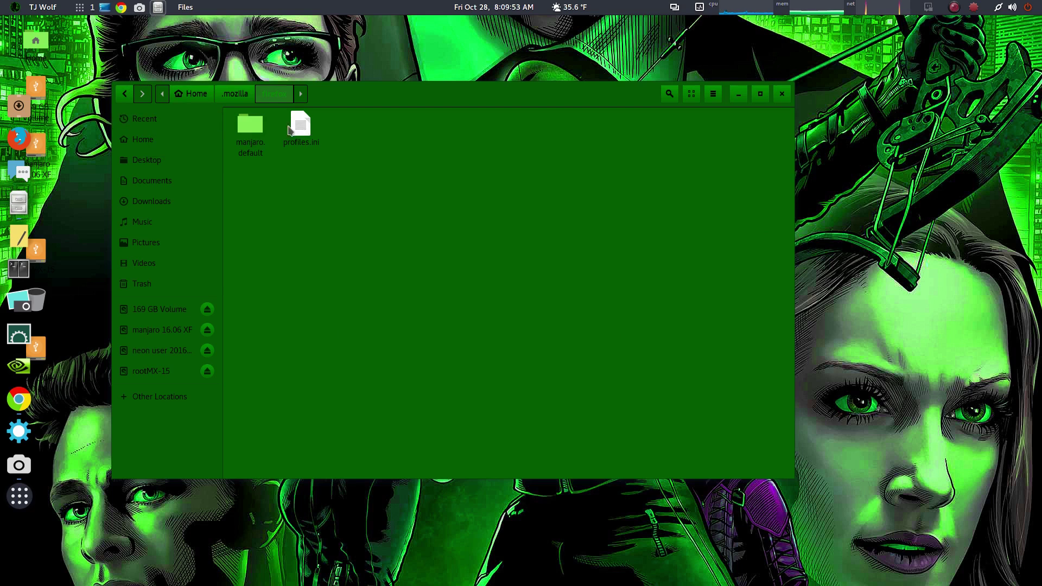
pyautogui.doubleClick(252, 126)
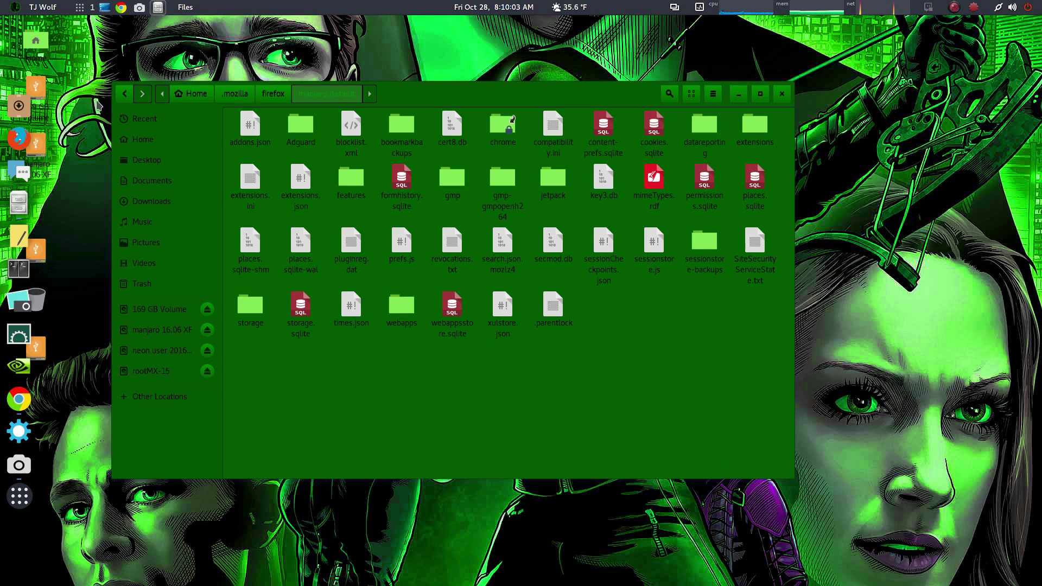
pyautogui.click(131, 94)
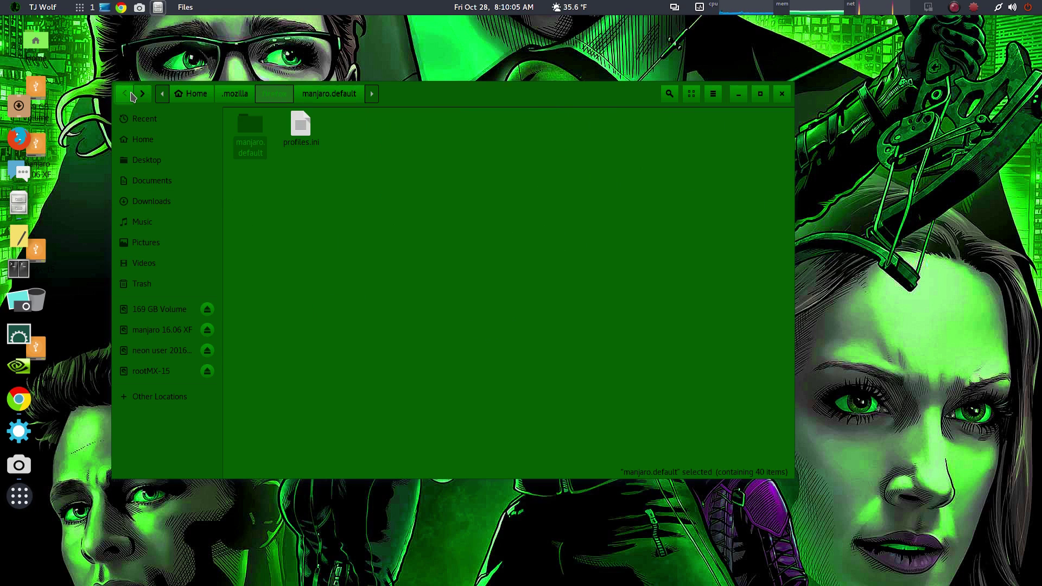
pyautogui.click(131, 96)
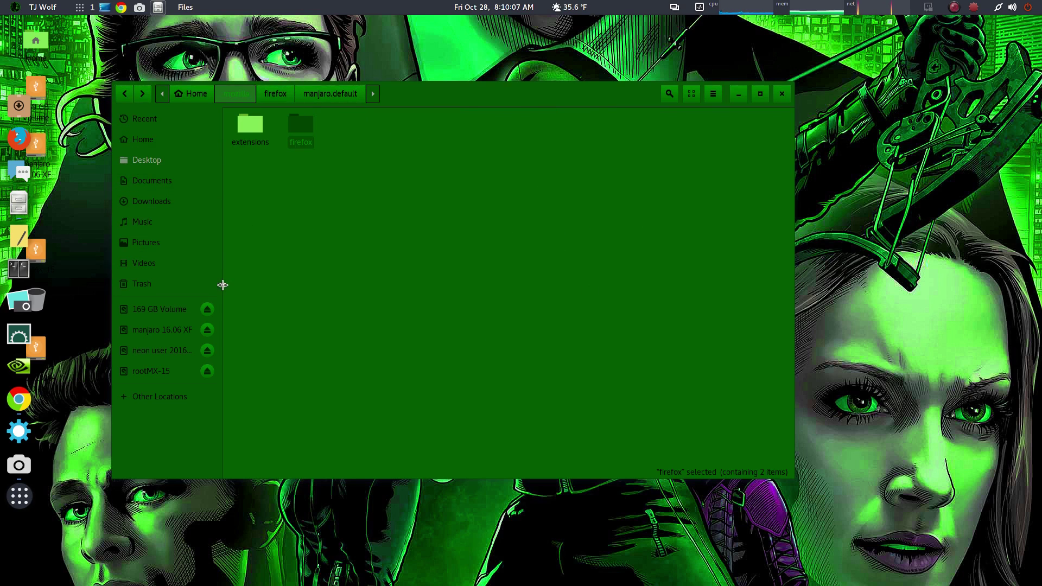
# Check the contents of the extensions and firefox folders in .mozilla, returning to .mozilla after each
pyautogui.doubleClick(247, 133)
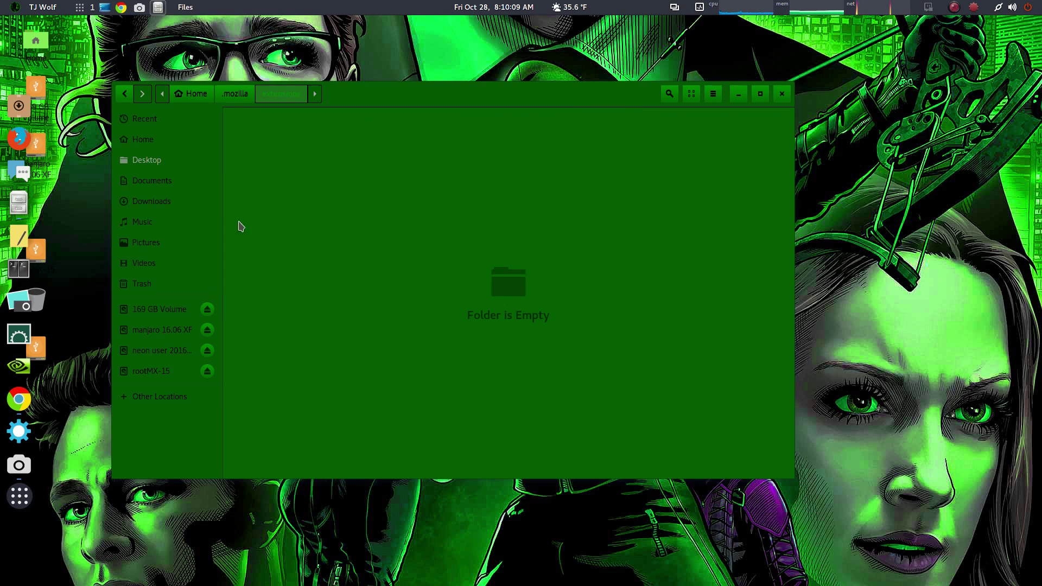
pyautogui.click(119, 95)
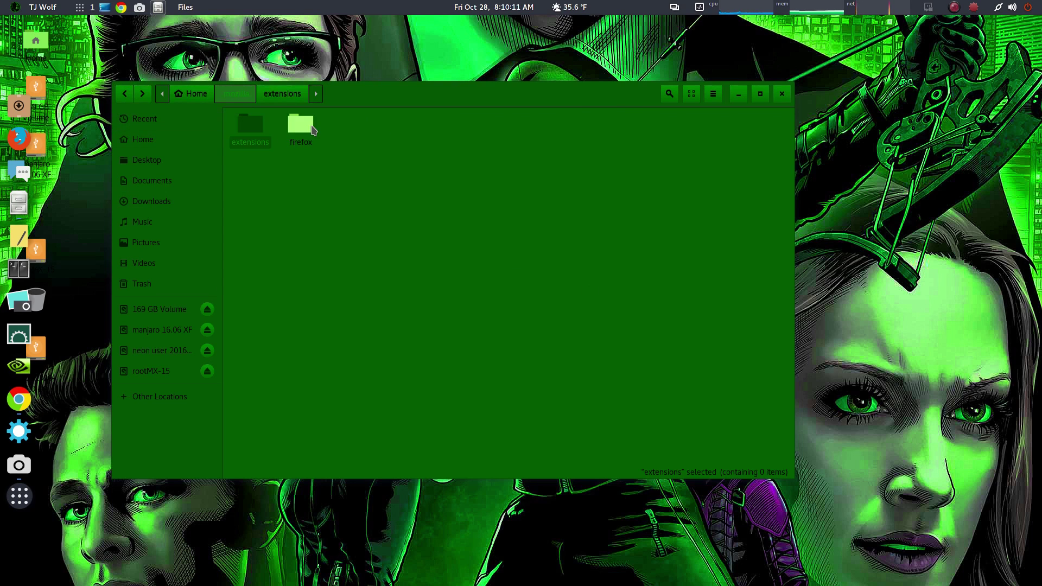
pyautogui.doubleClick(301, 126)
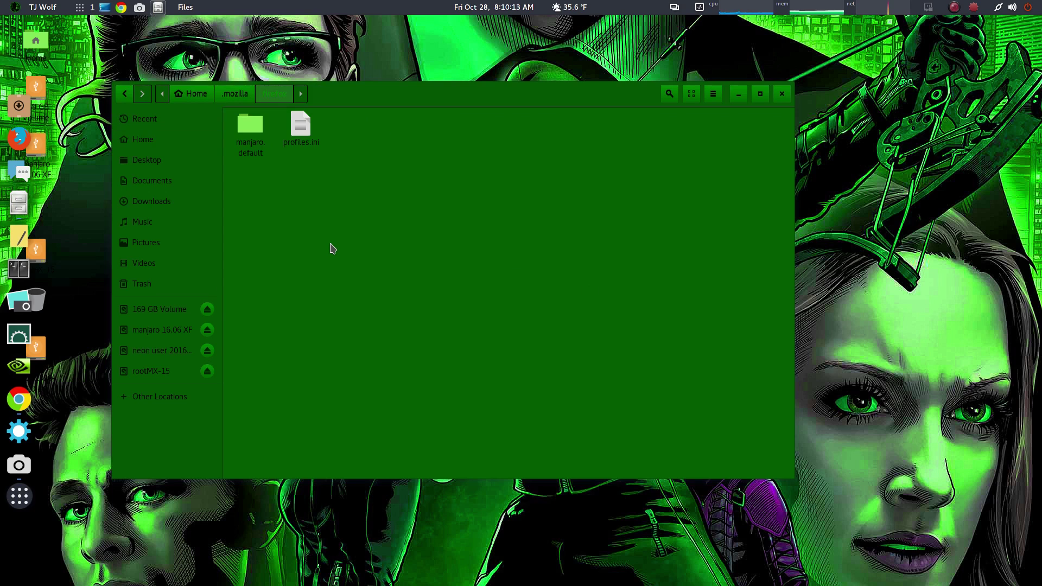
pyautogui.click(124, 98)
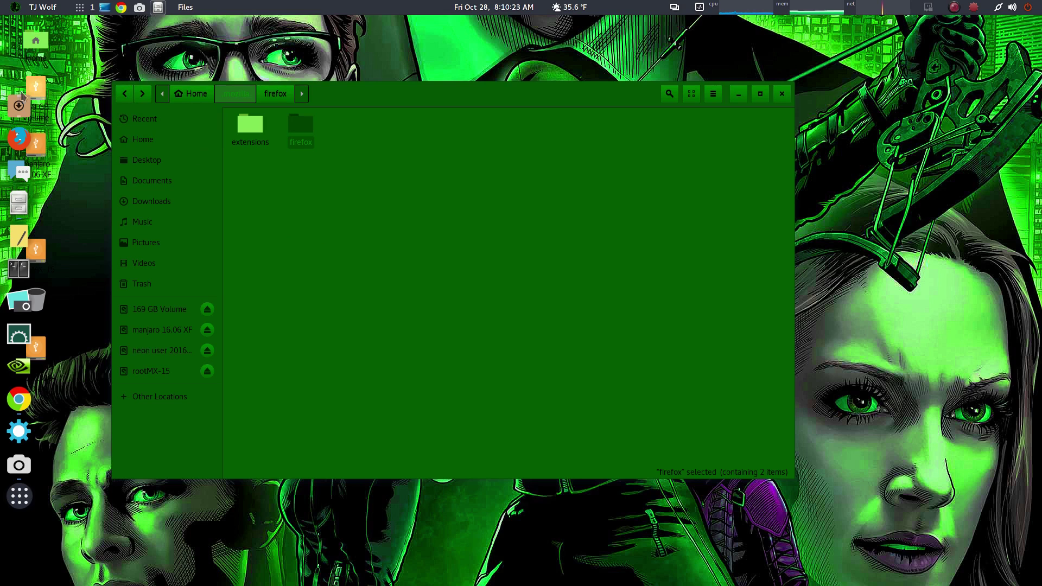
# Extract firefox-49.0.2.tar.bz2 to Downloads in a new Files window, and place that window behind the .mozilla window
pyautogui.rightClick(2, 203)
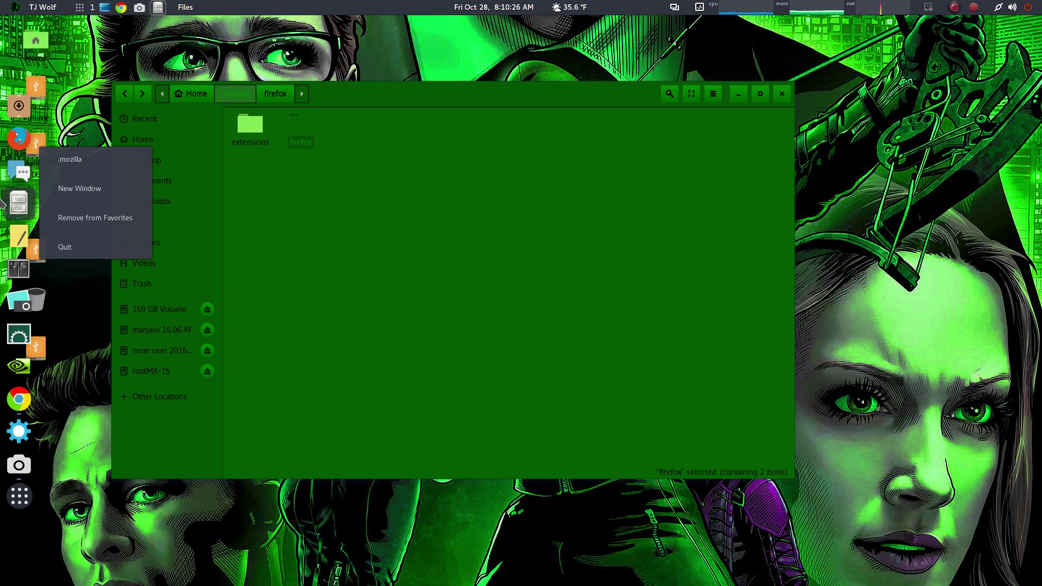
pyautogui.click(72, 189)
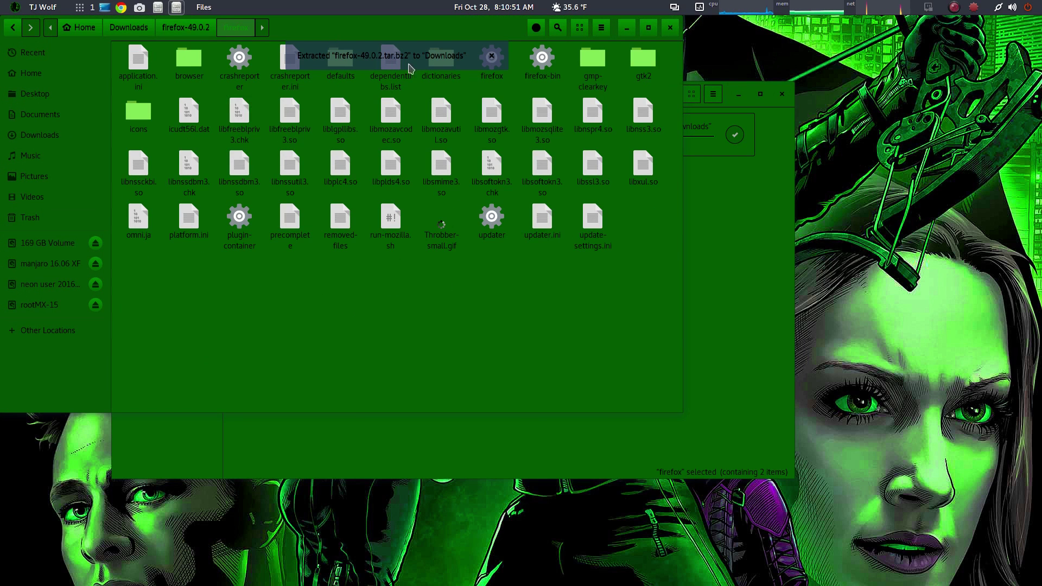
pyautogui.click(9, 28)
pyautogui.moveTo(302, 26); pyautogui.dragTo(616, 252)
pyautogui.click(501, 186)
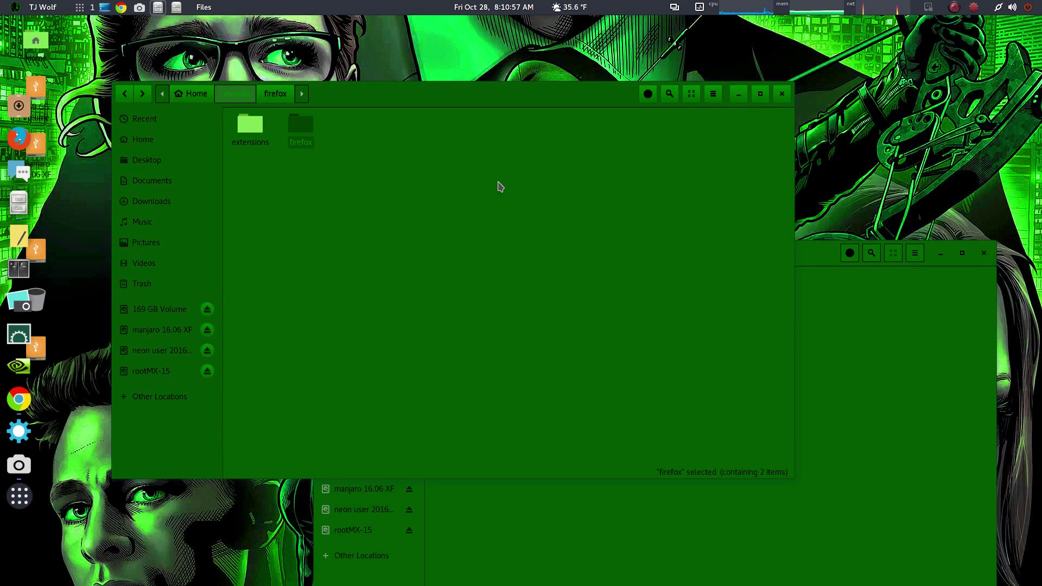
# Compare the manjaro.default profile in .mozilla with the firefox folder inside the extracted firefox-49.0.2 folder
pyautogui.doubleClick(302, 134)
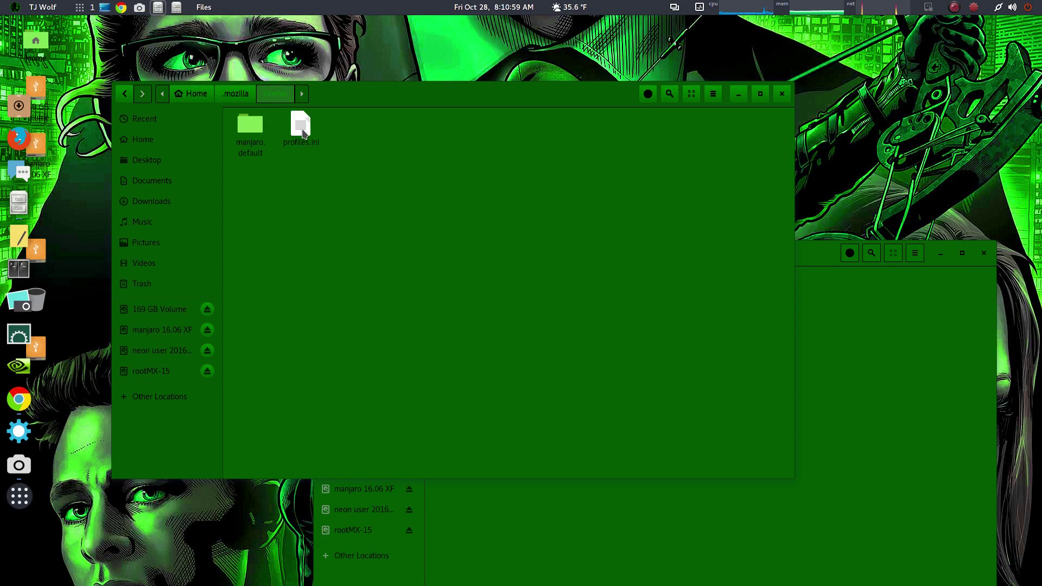
pyautogui.doubleClick(251, 128)
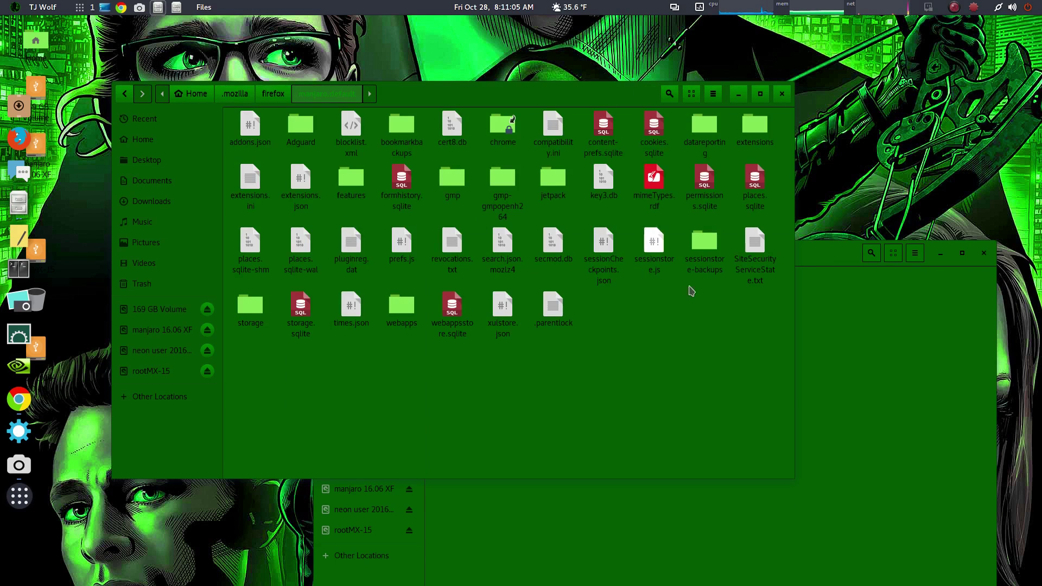
pyautogui.click(912, 341)
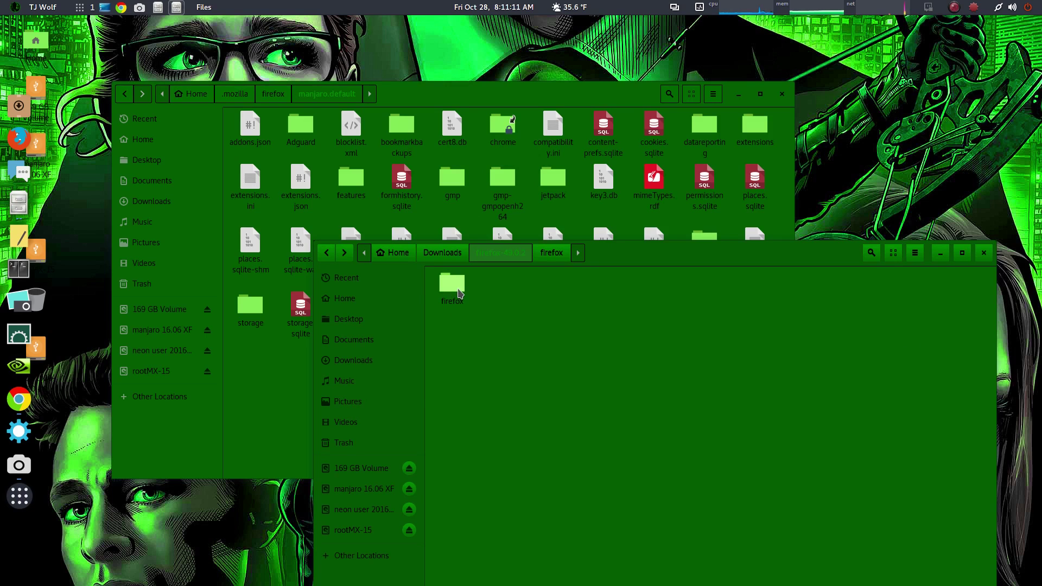
pyautogui.doubleClick(453, 285)
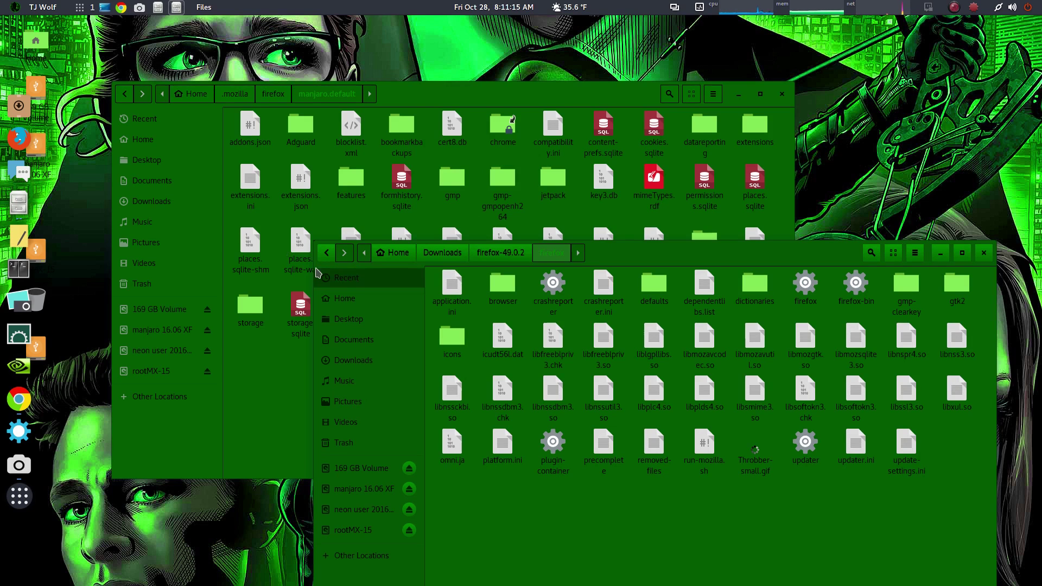
pyautogui.click(327, 250)
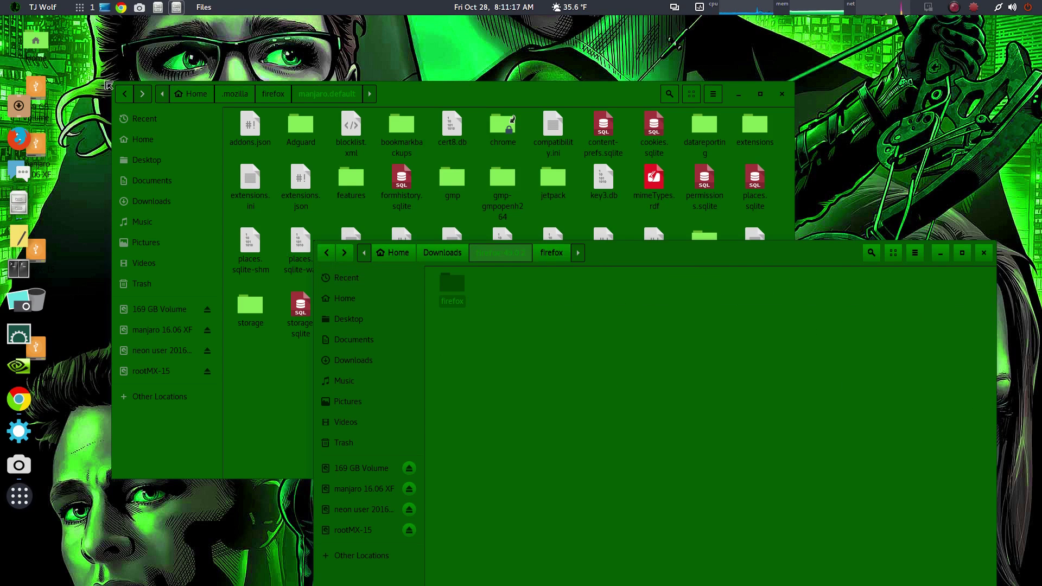
# Return to the .mozilla folder and move its firefox folder to the Trash
pyautogui.click(124, 95)
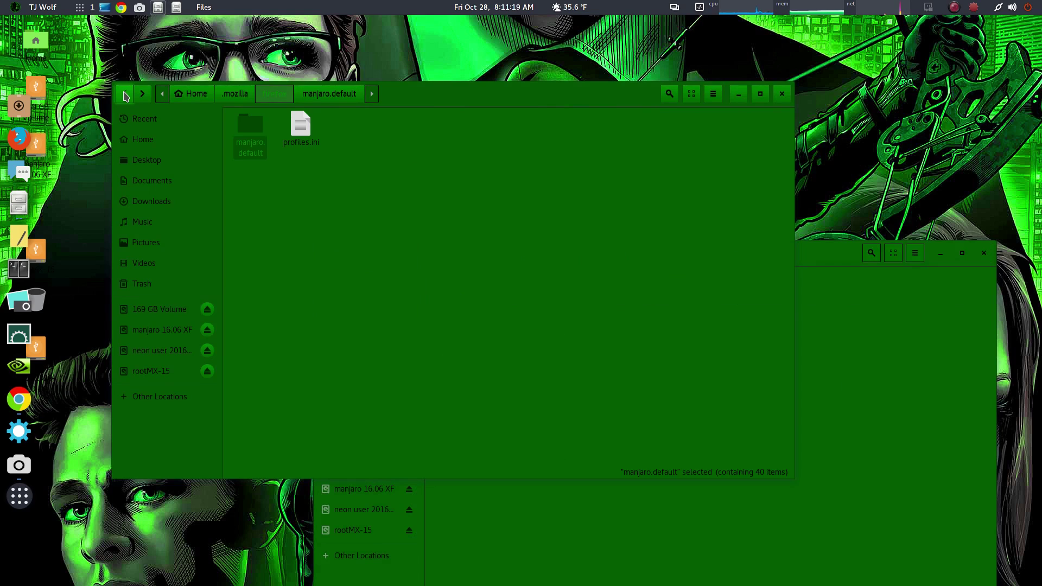
pyautogui.click(123, 94)
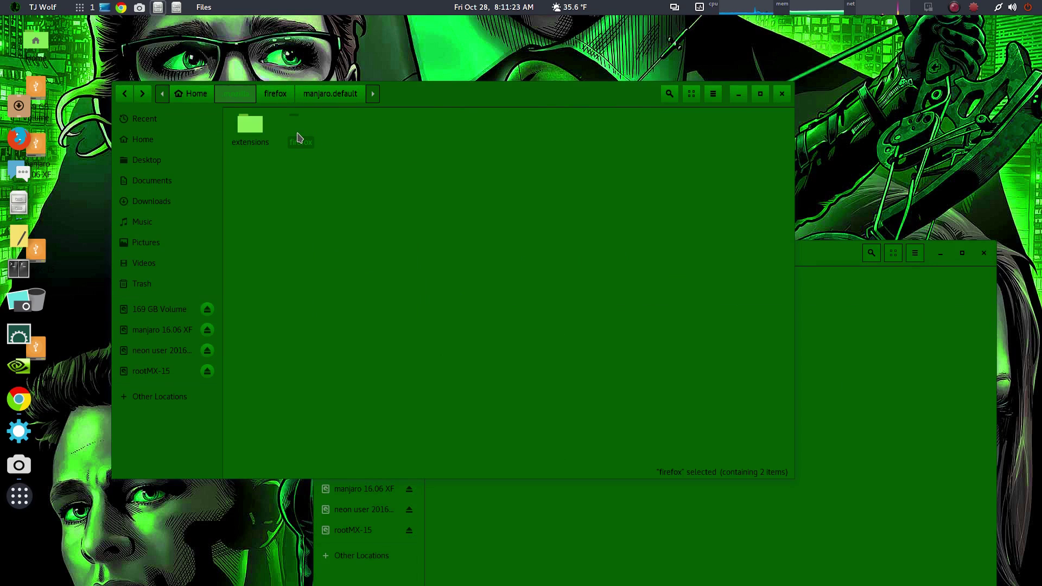
pyautogui.rightClick(297, 135)
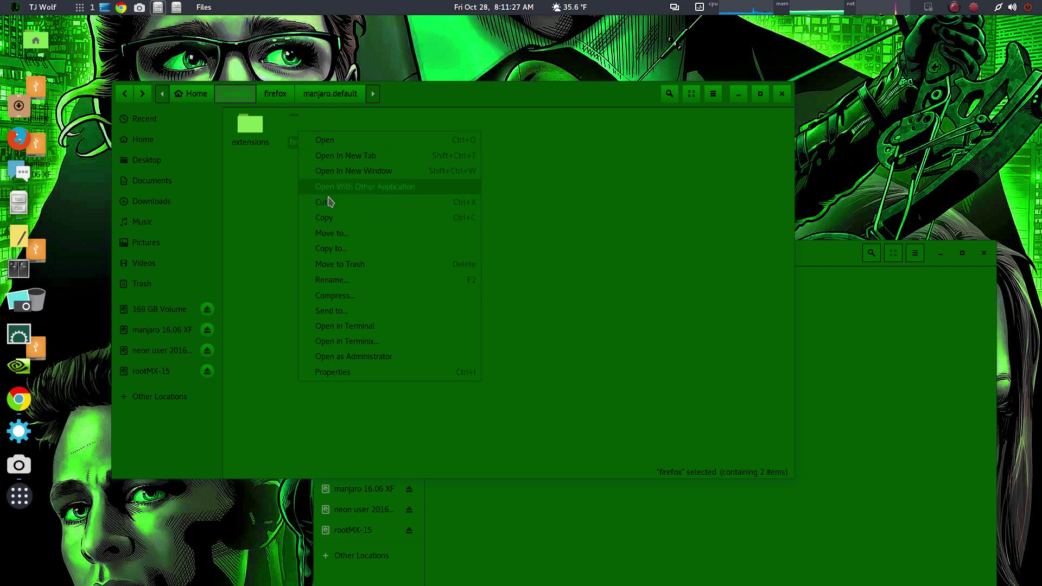
pyautogui.click(350, 270)
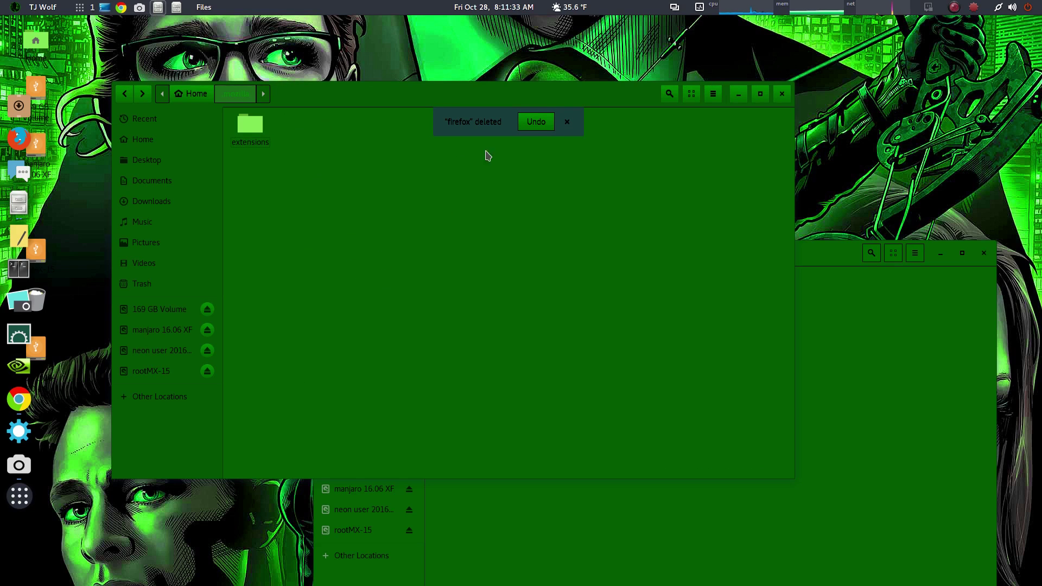
# Permanently empty the Trash, return to .mozilla, and bring the firefox-49.0.2 window to the front
pyautogui.click(149, 285)
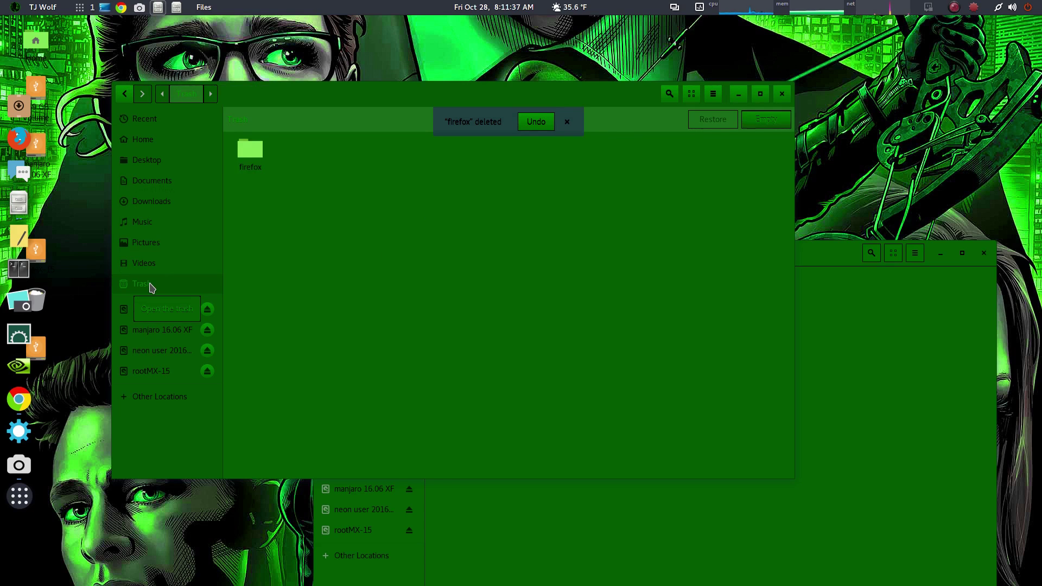
pyautogui.rightClick(151, 285)
pyautogui.click(171, 254)
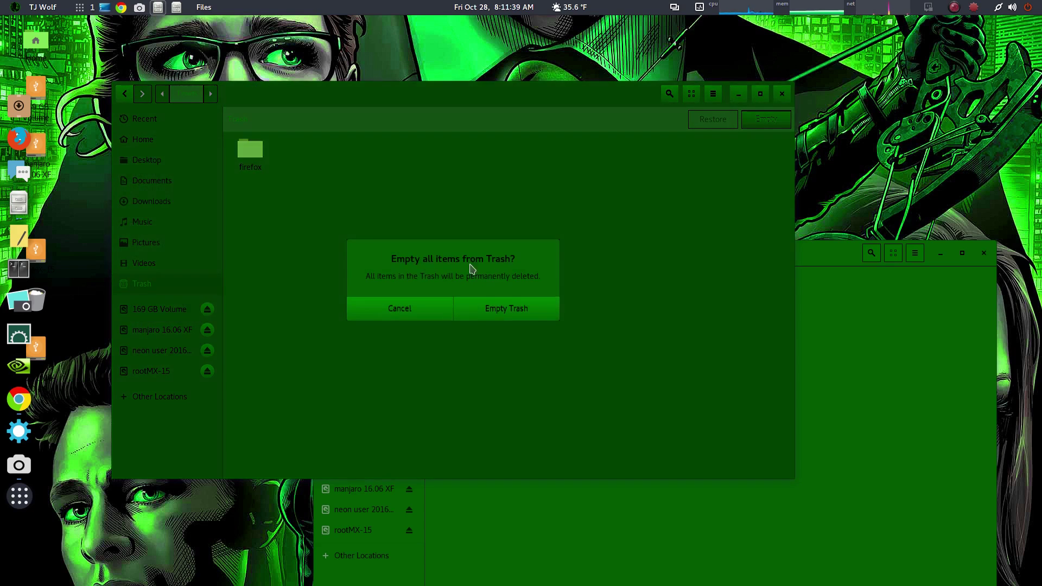
pyautogui.click(507, 308)
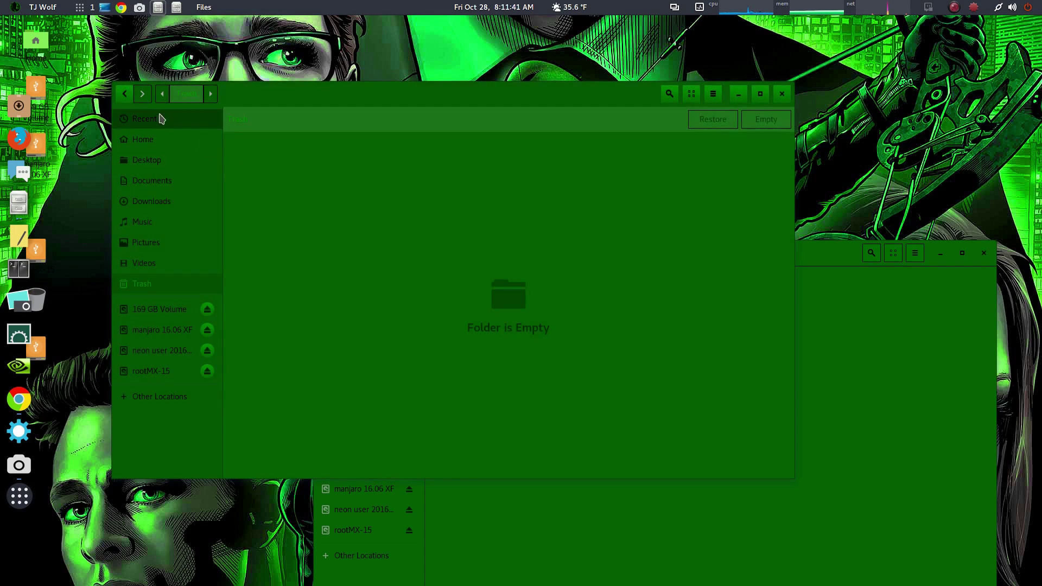
pyautogui.click(124, 93)
pyautogui.click(602, 550)
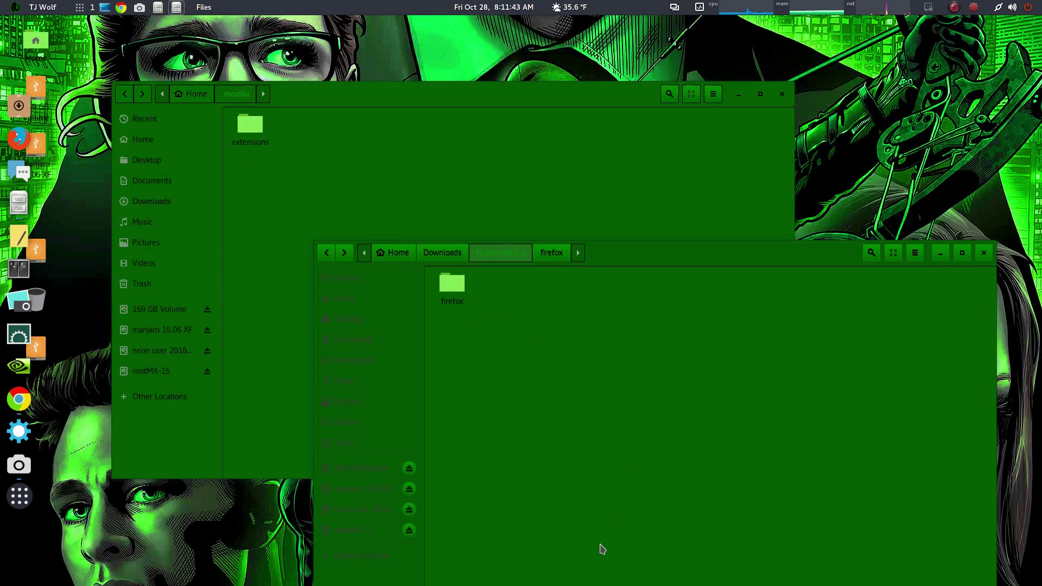
# Move the extracted firefox folder from firefox-49.0.2 into the .mozilla folder and close both Files windows
pyautogui.moveTo(457, 282); pyautogui.dragTo(357, 172)
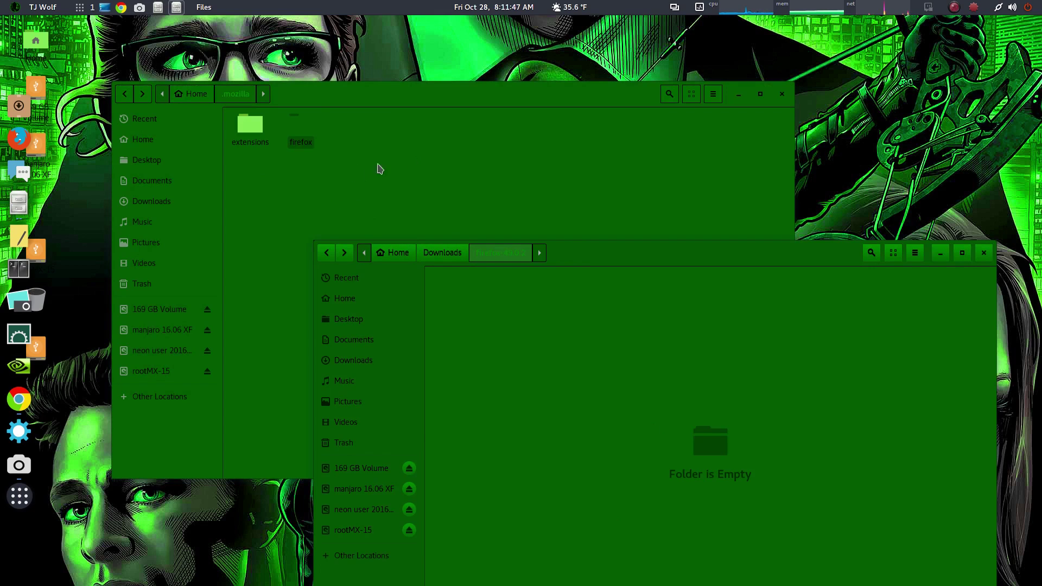
pyautogui.click(447, 154)
pyautogui.click(881, 359)
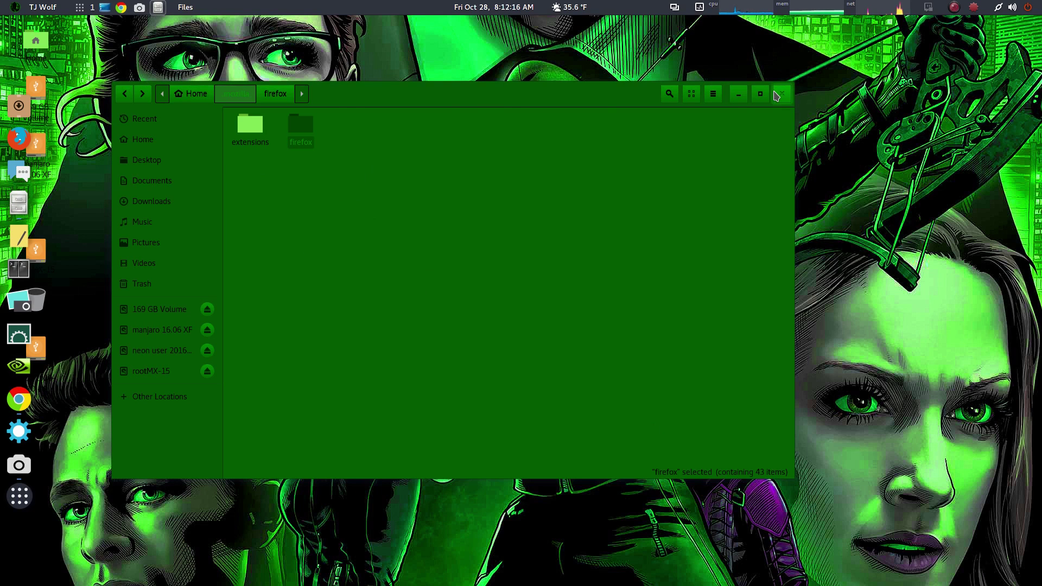
pyautogui.click(776, 95)
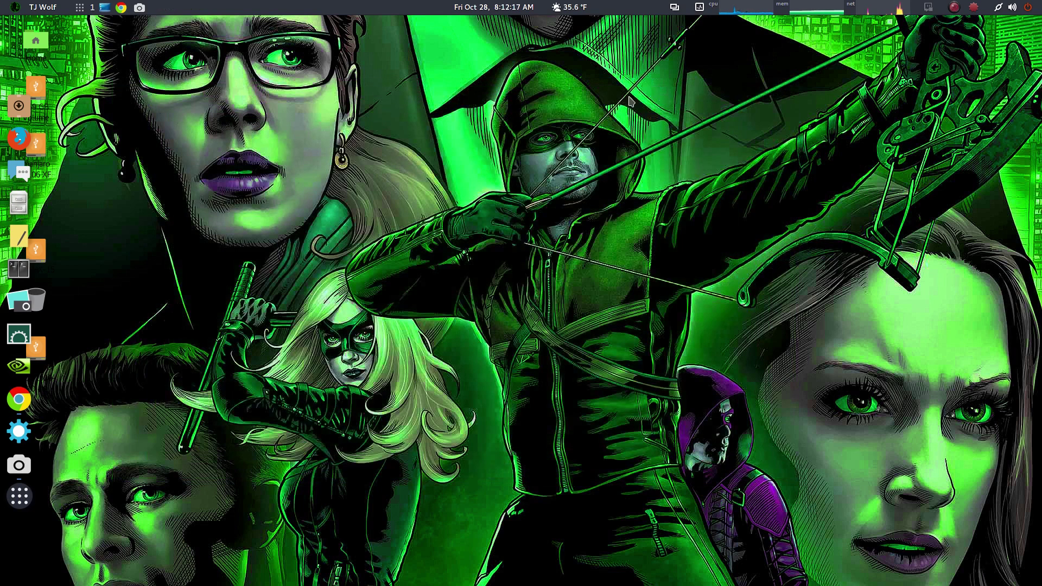
# Launch Firefox and complete the Import Wizard with "Don't import anything" selected
pyautogui.click(18, 140)
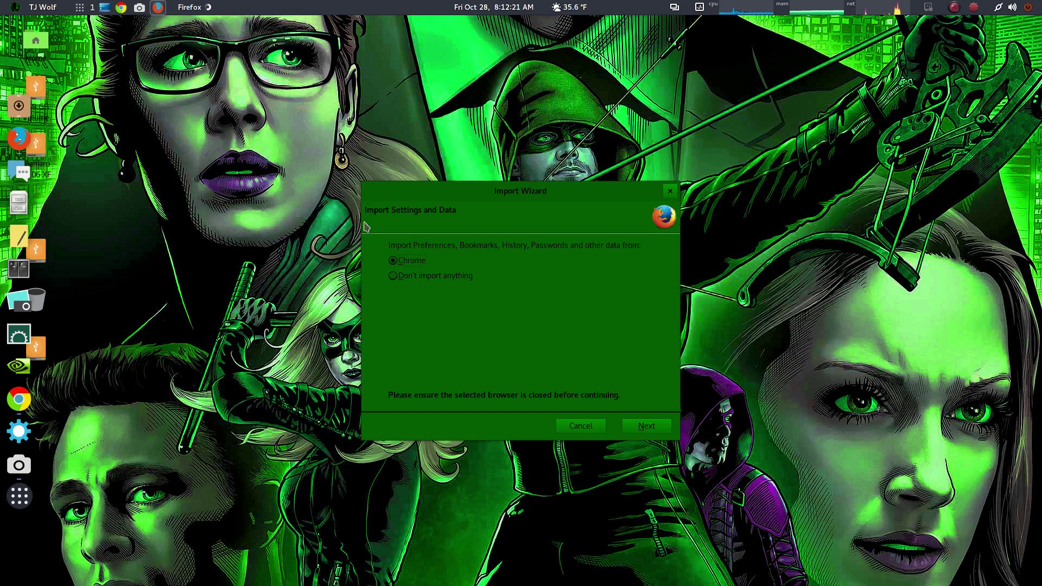
pyautogui.moveTo(521, 188); pyautogui.dragTo(454, 141)
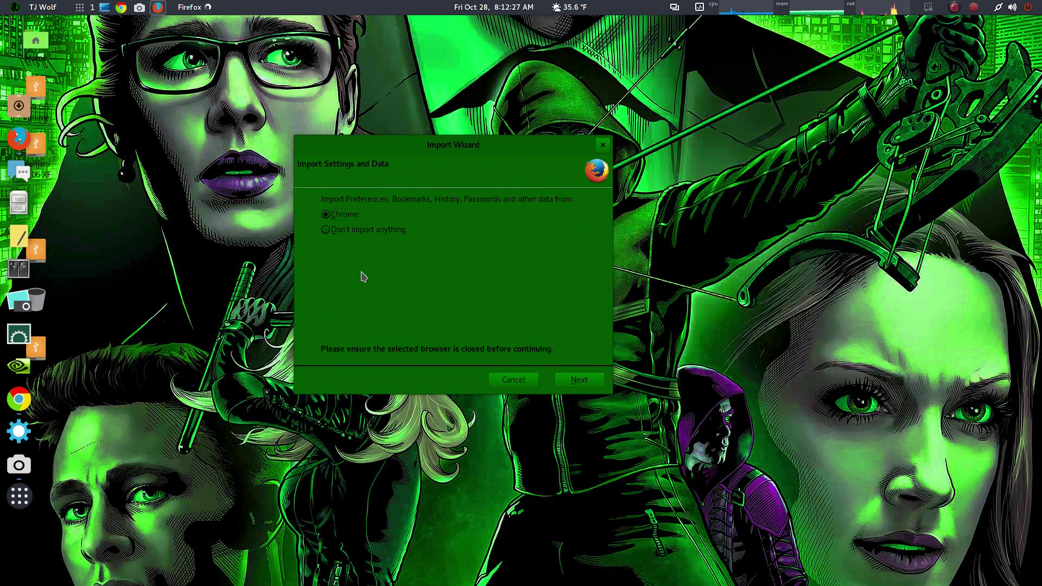
pyautogui.click(324, 232)
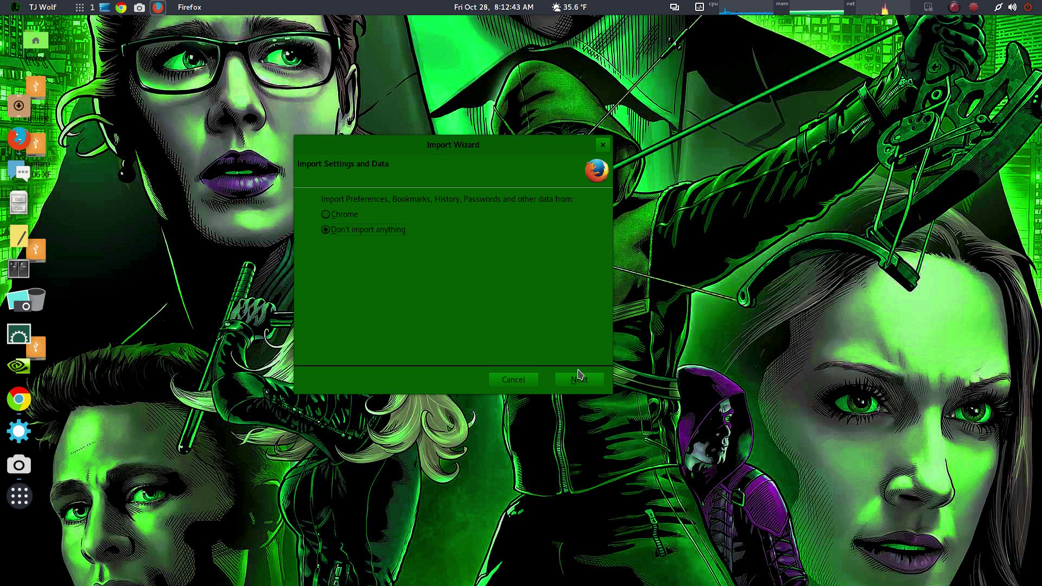
pyautogui.click(570, 388)
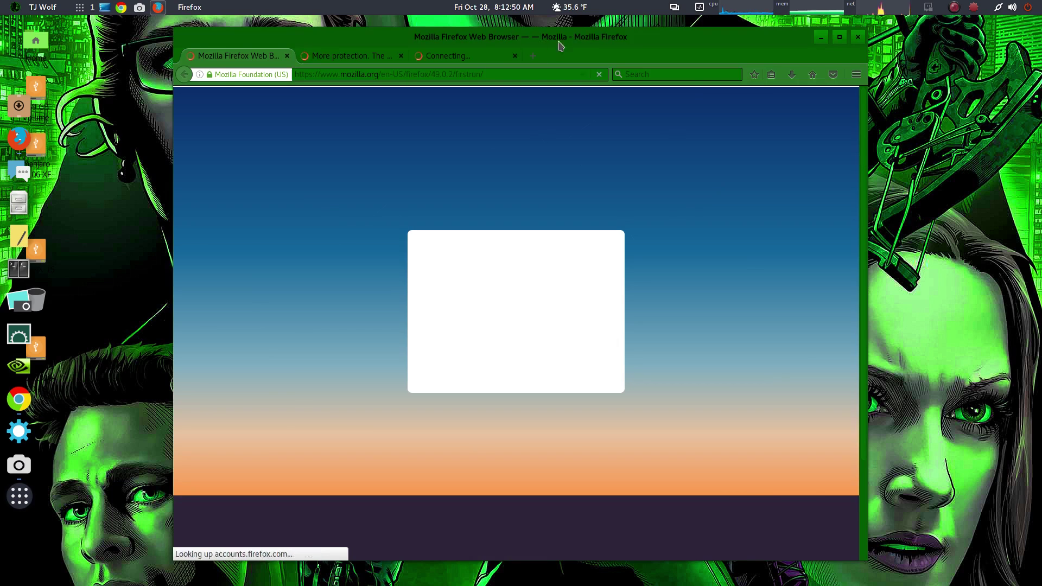
# Close the two Mozilla first-run tabs, leaving the Manjaro Linux page, and maximize the Firefox window
pyautogui.moveTo(654, 38); pyautogui.dragTo(515, 62)
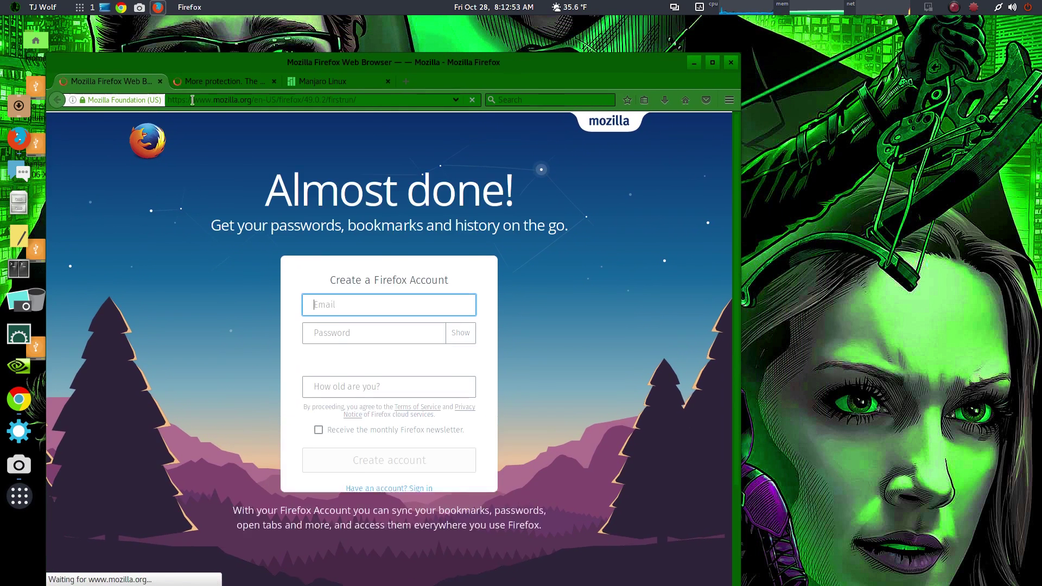
pyautogui.click(215, 96)
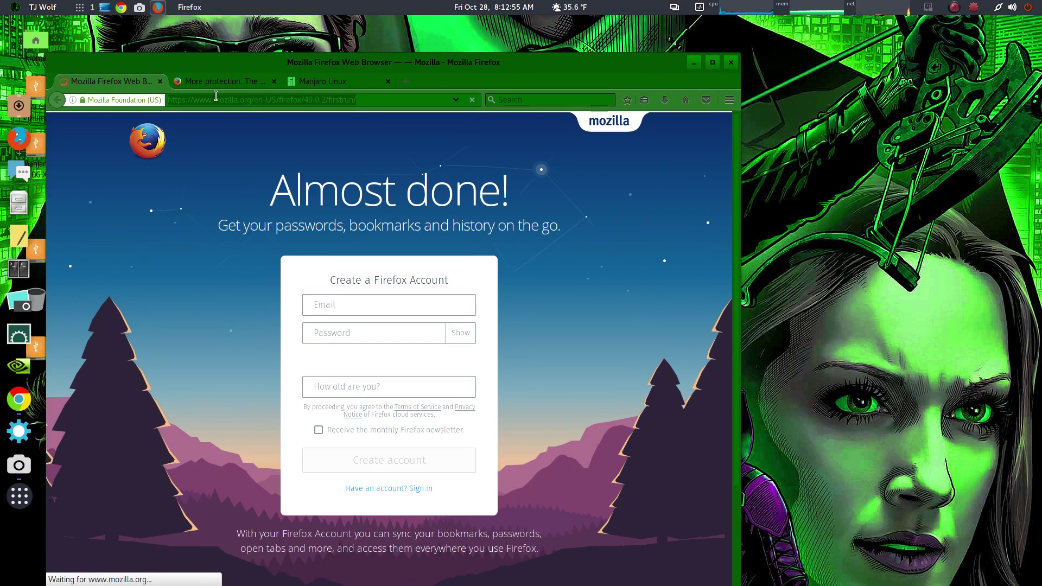
pyautogui.click(159, 81)
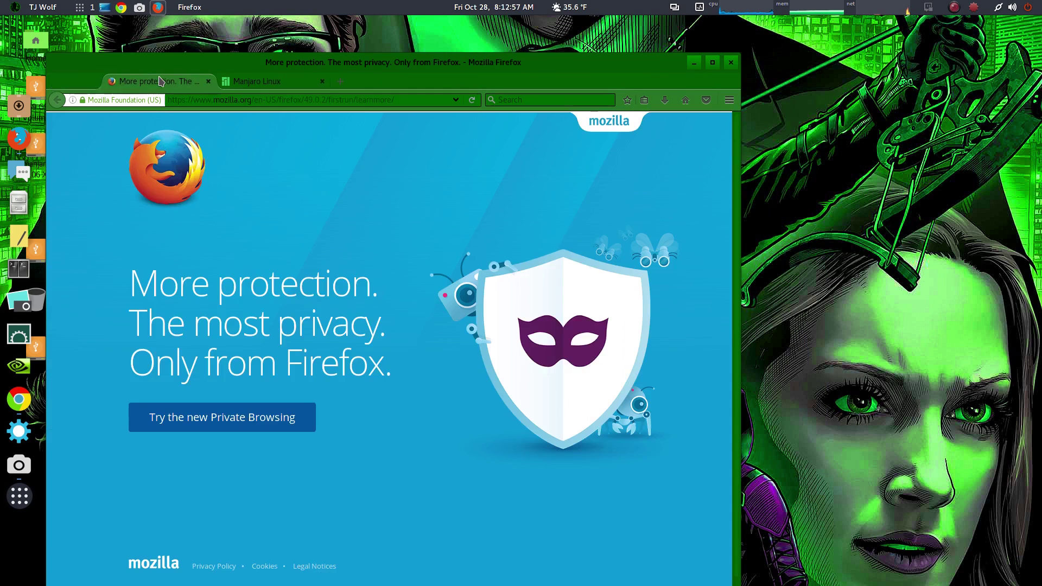
pyautogui.click(160, 81)
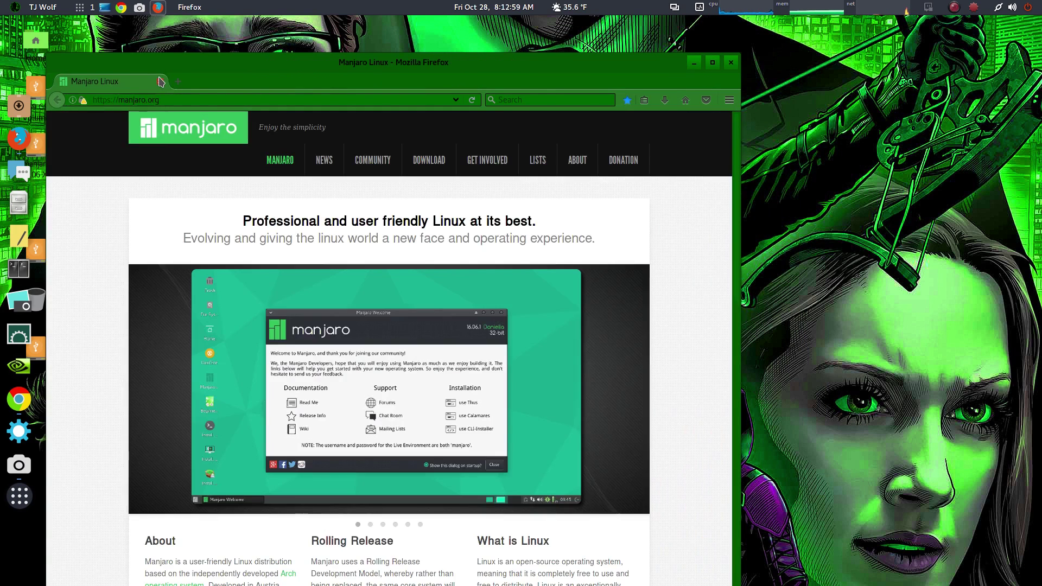
pyautogui.click(712, 63)
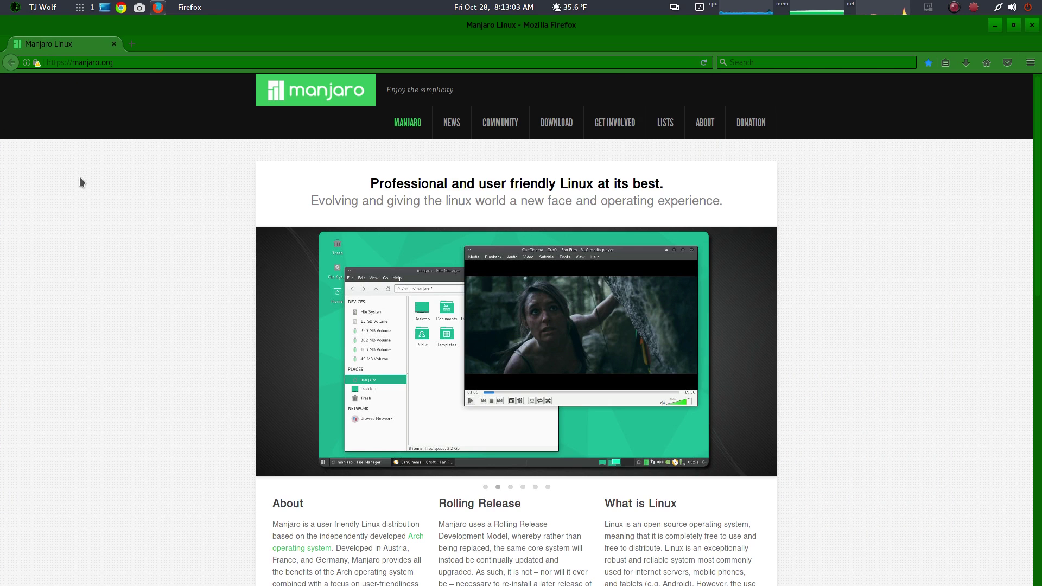
pyautogui.click(153, 61)
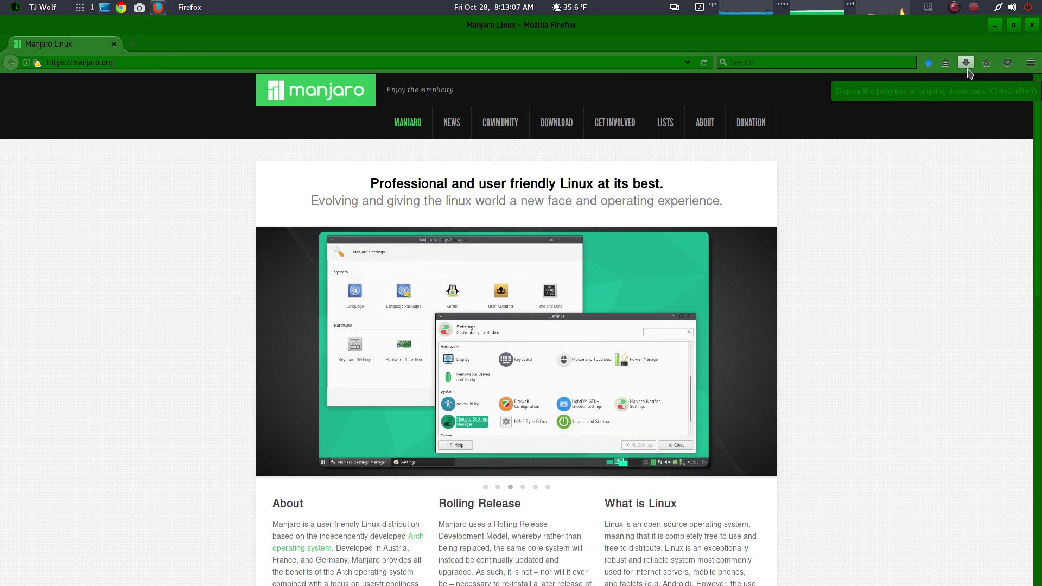
pyautogui.click(1031, 62)
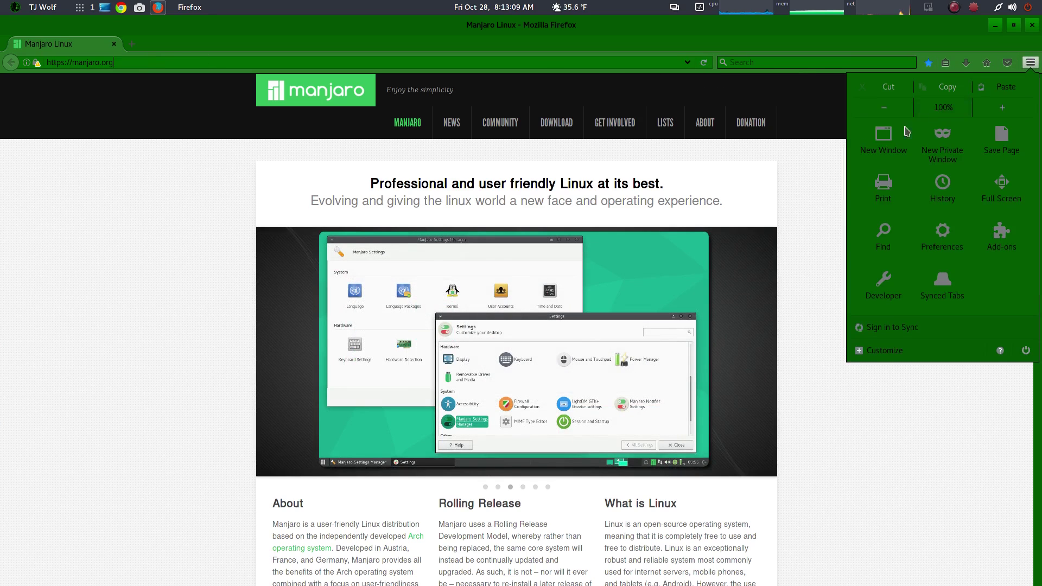
pyautogui.click(107, 227)
# Open the Extensions section of the Add-ons Manager and search all add-ons for Adblock
pyautogui.moveTo(620, 126)
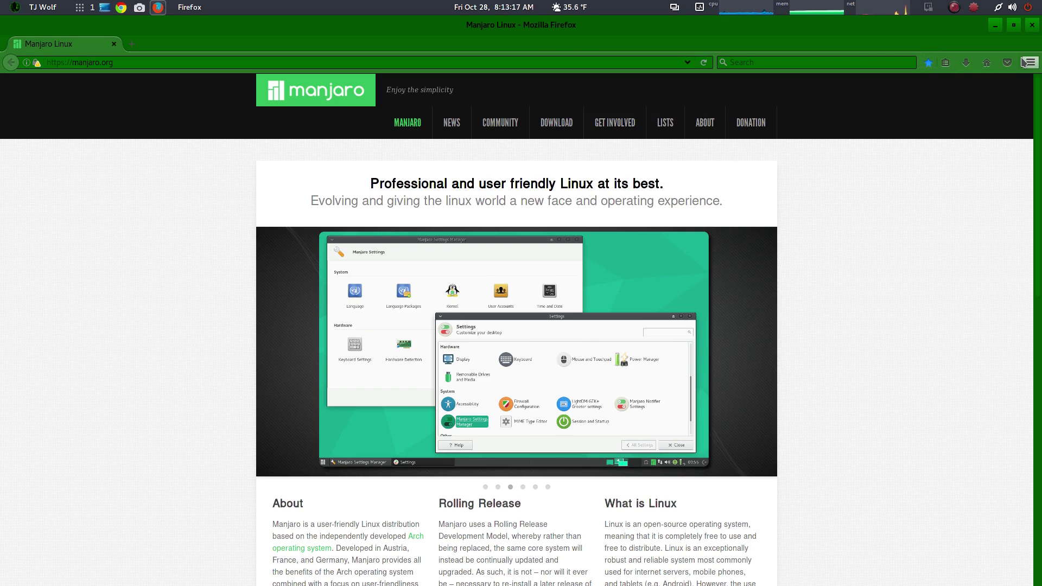
pyautogui.click(1027, 63)
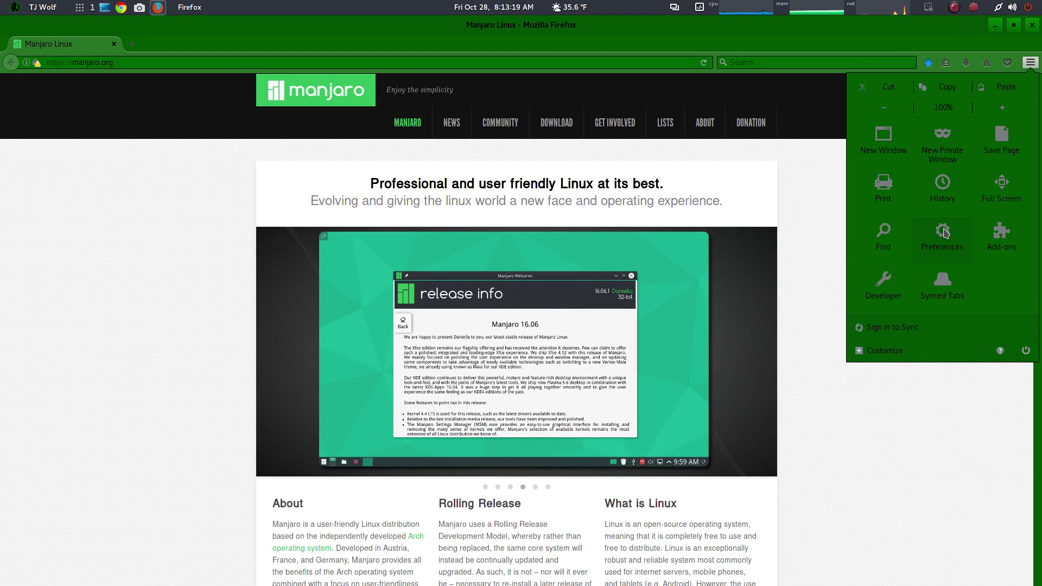
pyautogui.click(1001, 234)
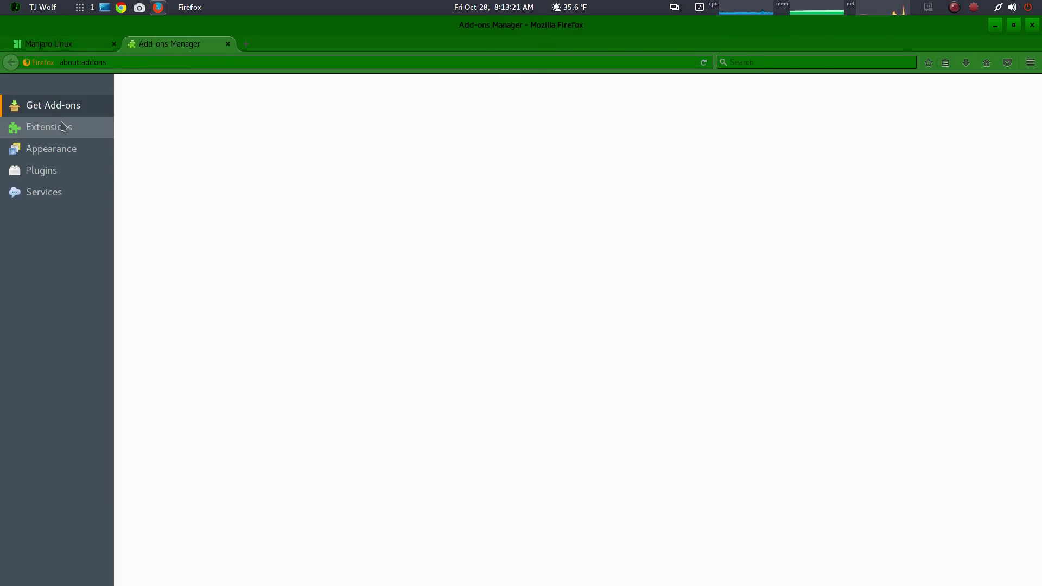
pyautogui.click(53, 128)
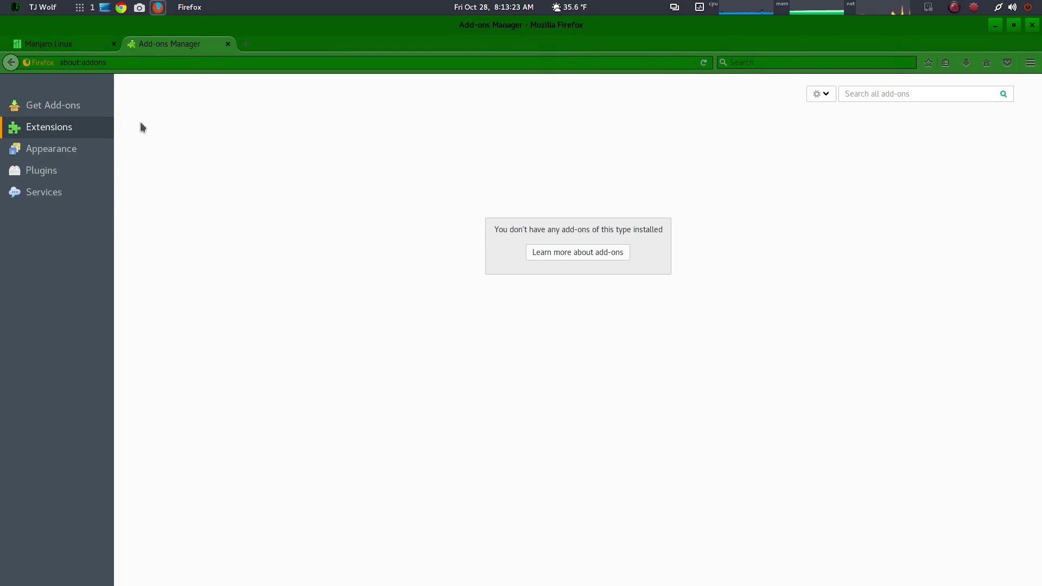
pyautogui.click(893, 94)
pyautogui.write('Adblock')
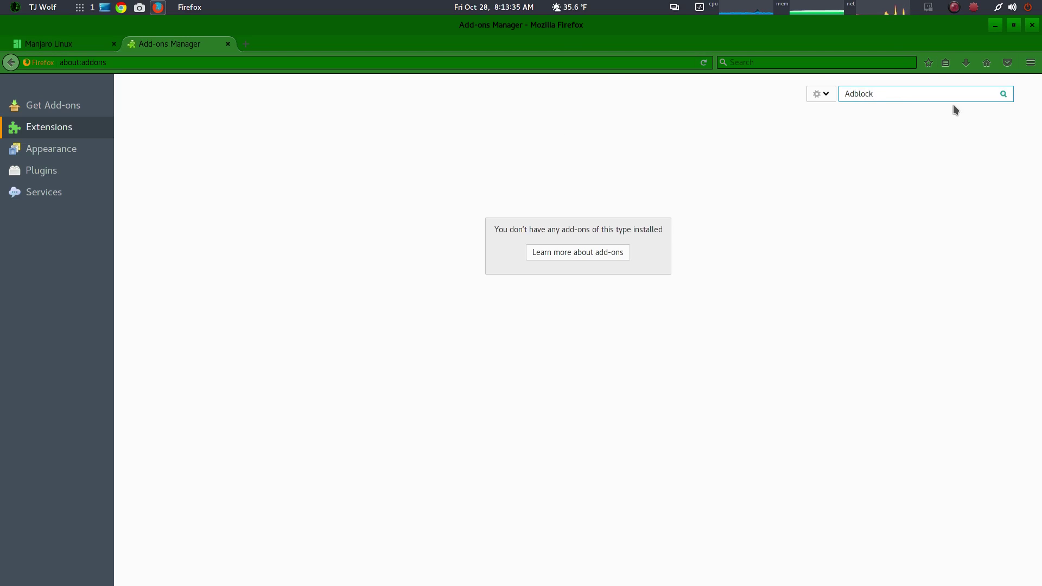
pyautogui.press('Return')
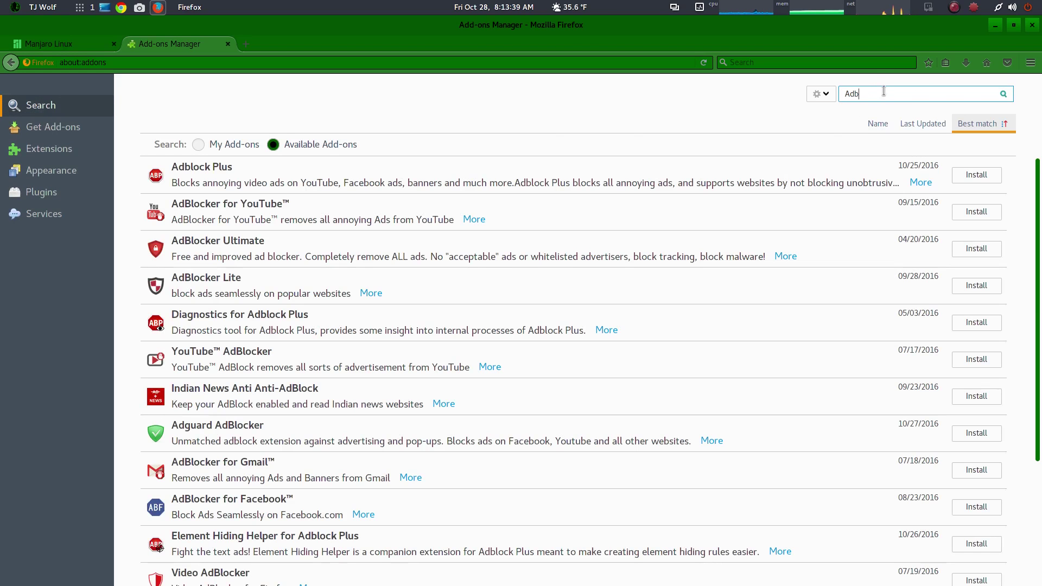
# Search the available add-ons for Adguard and install Adguard AdBlocker
pyautogui.write('gaurd')
pyautogui.press('Return')
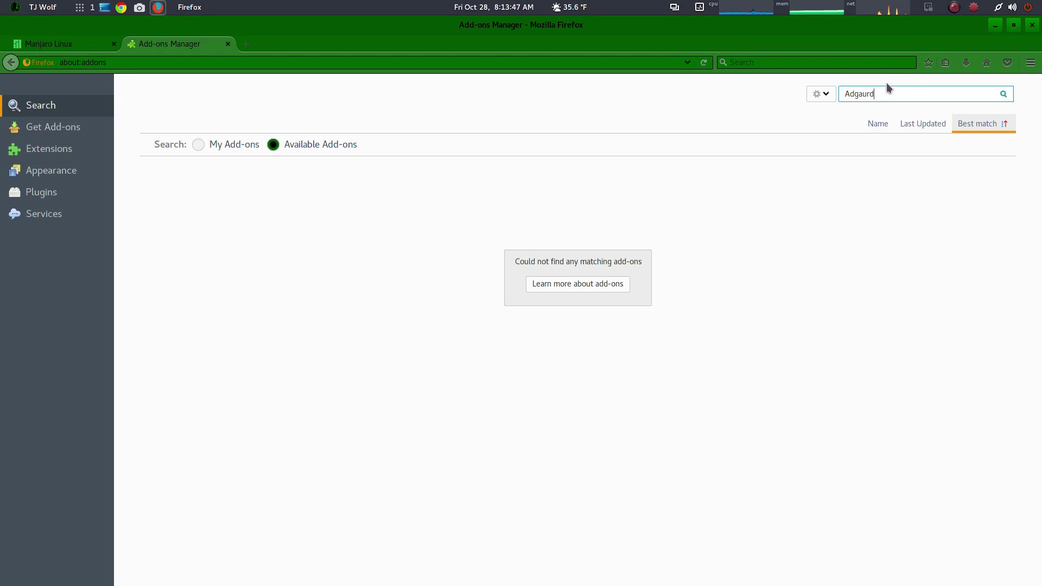
pyautogui.press('BackSpace')
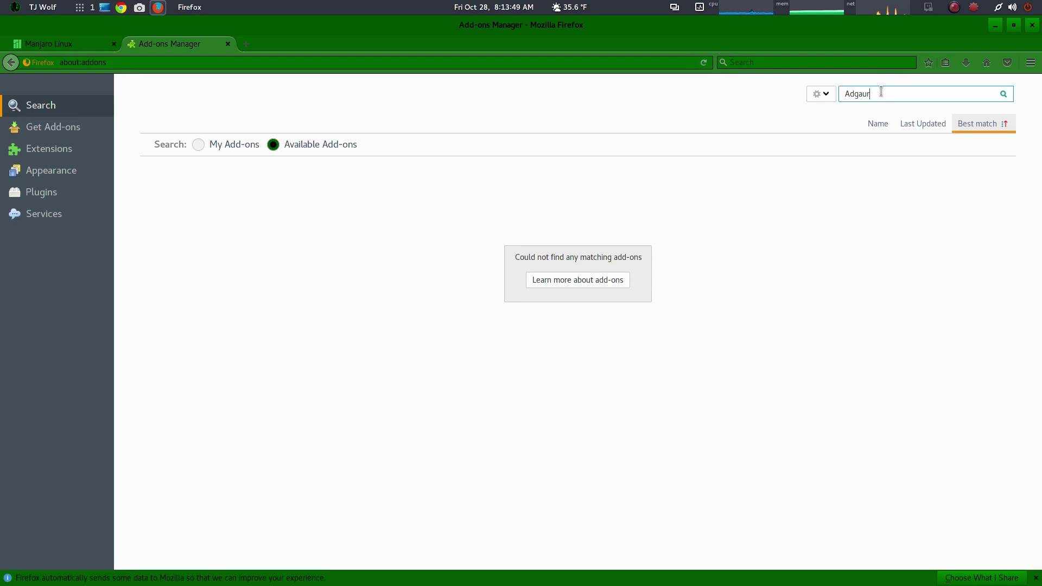
pyautogui.press('Return')
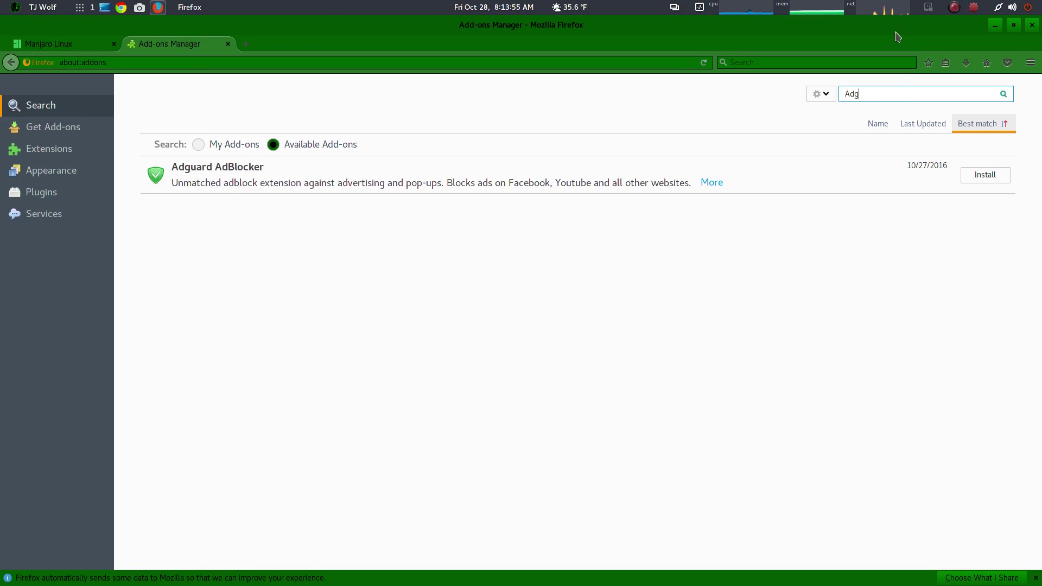
pyautogui.write('uard\\')
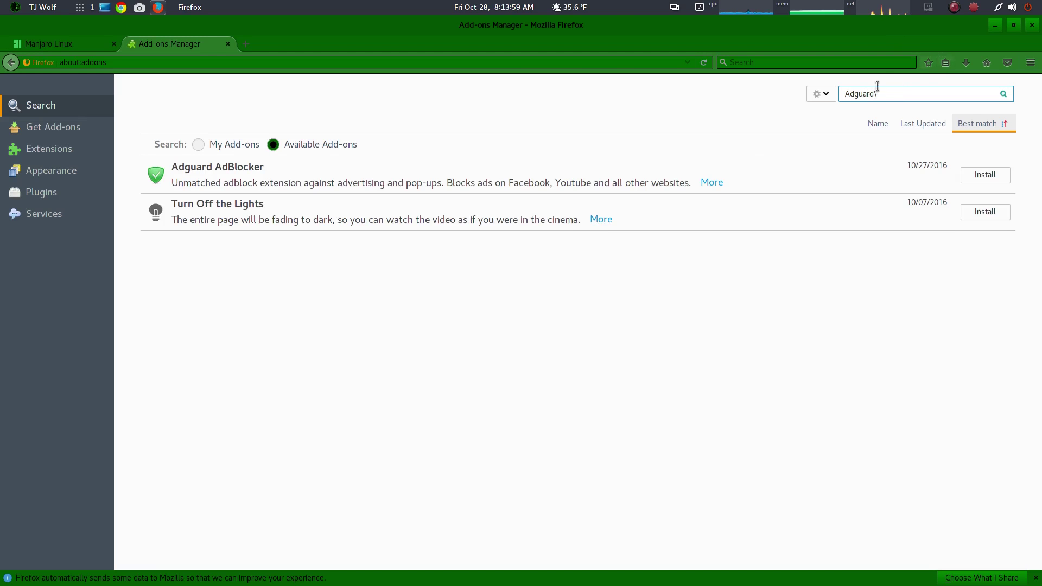
pyautogui.click(231, 179)
pyautogui.click(998, 180)
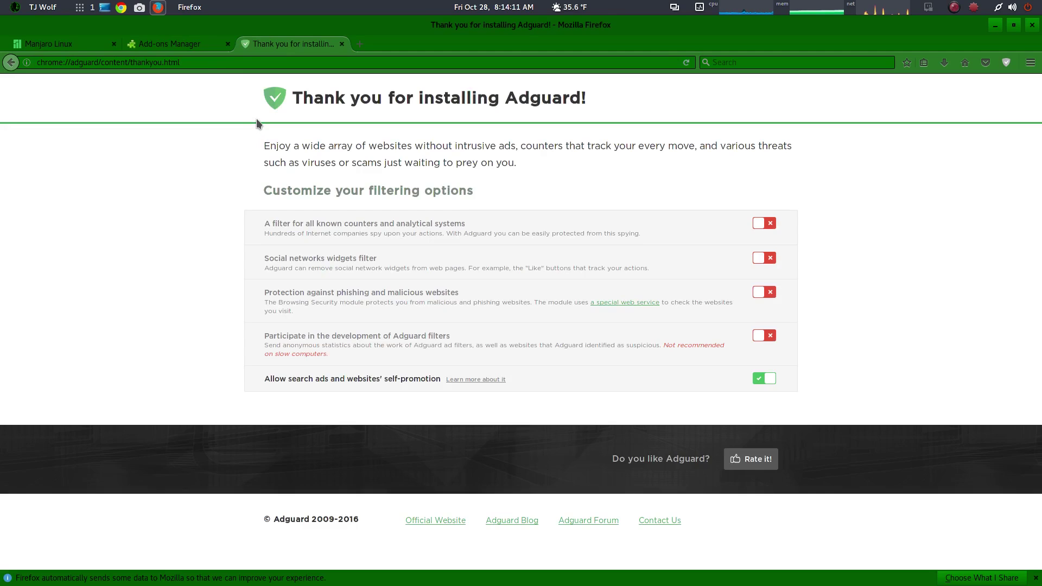
# Close the Adguard thank-you page and the Add-ons Manager, and view Adguard's popup on the Manjaro site
pyautogui.click(341, 44)
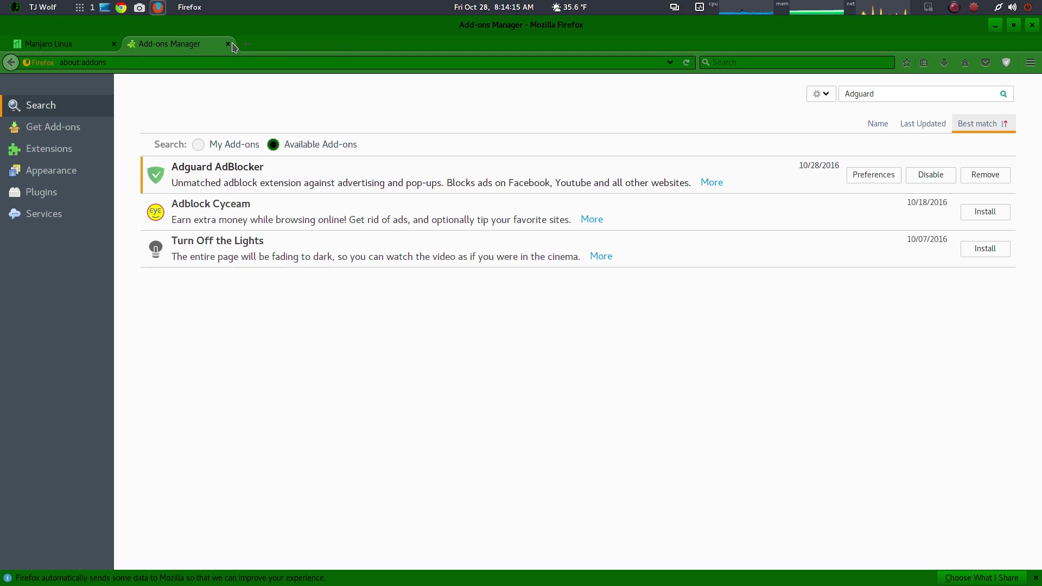
pyautogui.click(228, 44)
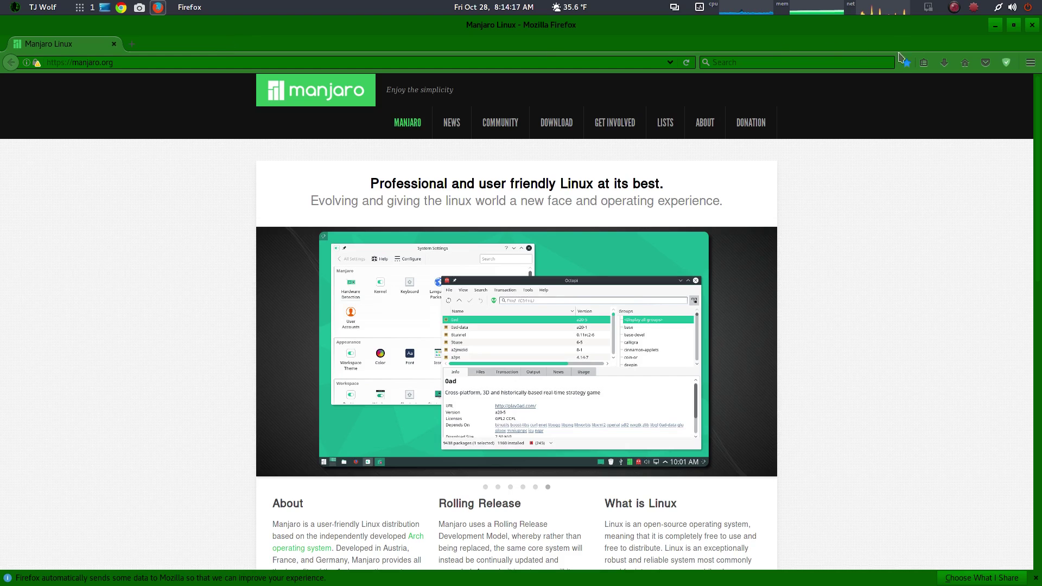
pyautogui.click(1010, 69)
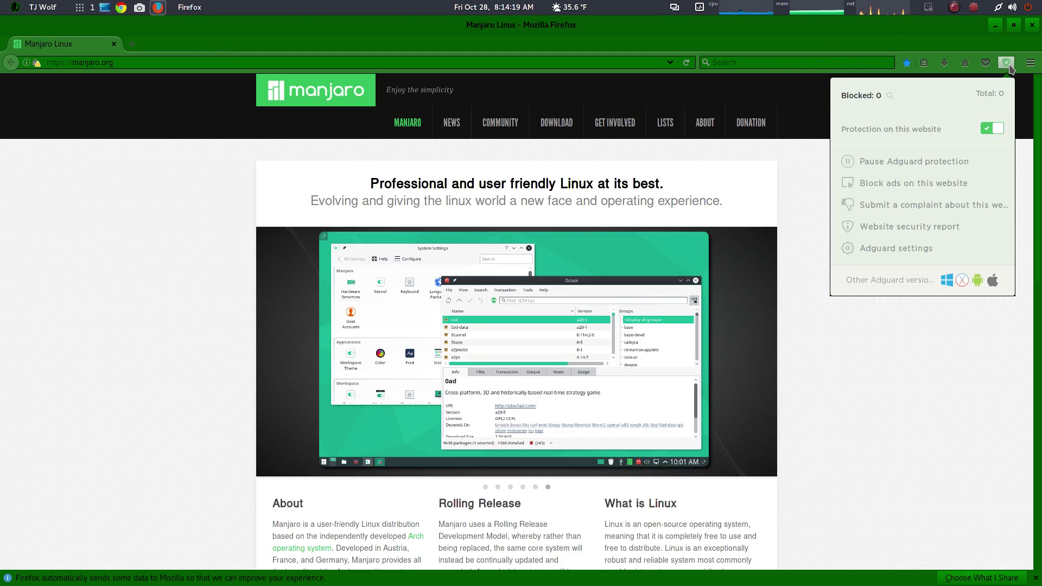
pyautogui.click(841, 426)
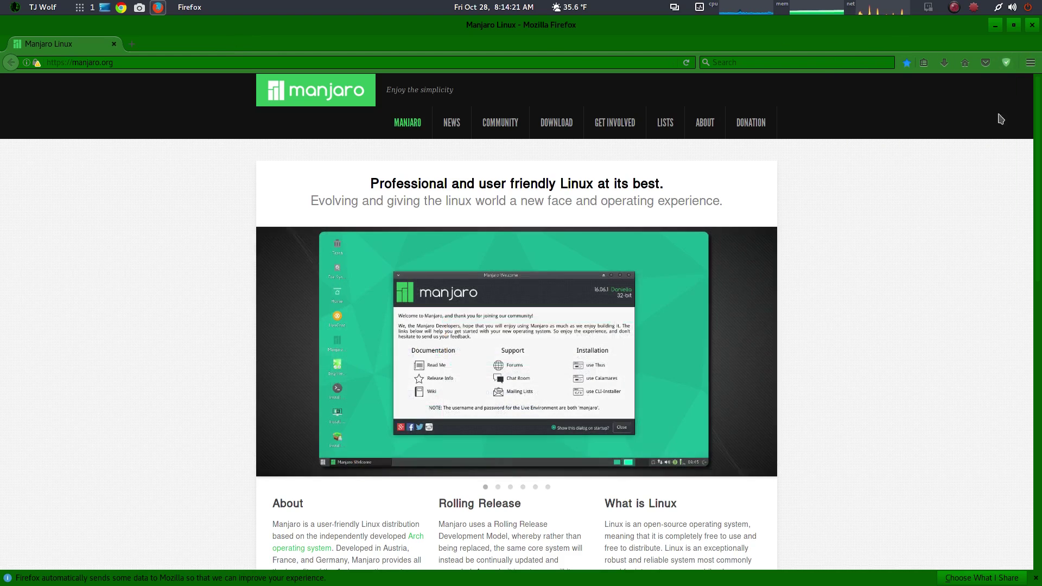
pyautogui.click(1006, 62)
pyautogui.click(980, 165)
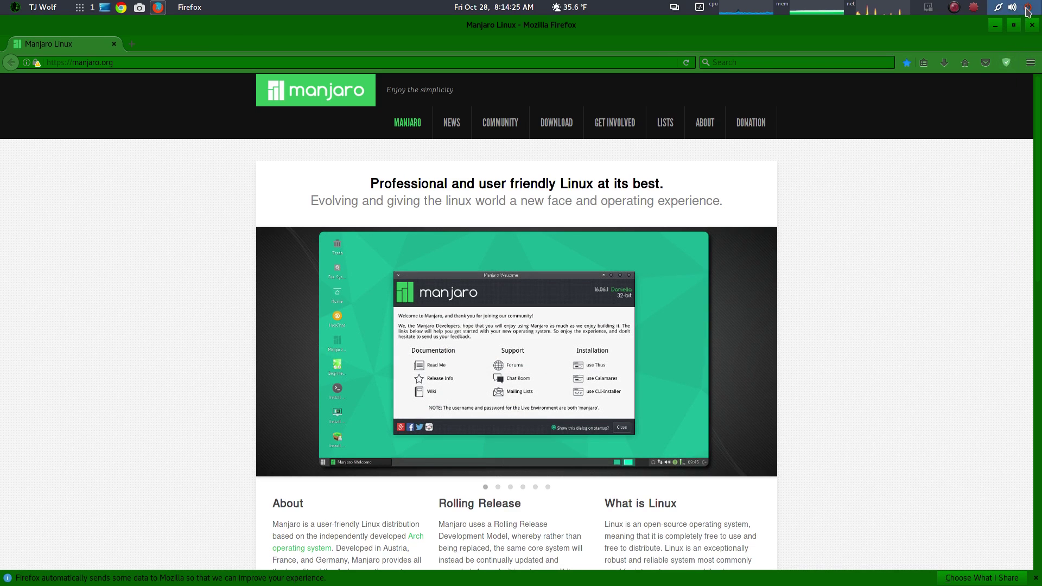
# Close and relaunch Firefox, and check that the Adguard extension is still present
pyautogui.click(1032, 24)
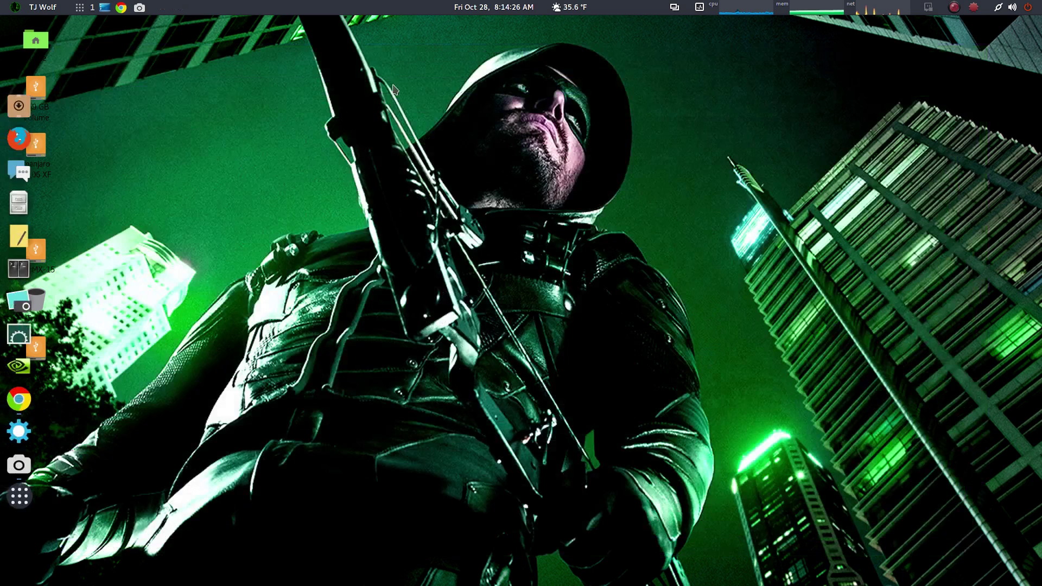
pyautogui.click(19, 138)
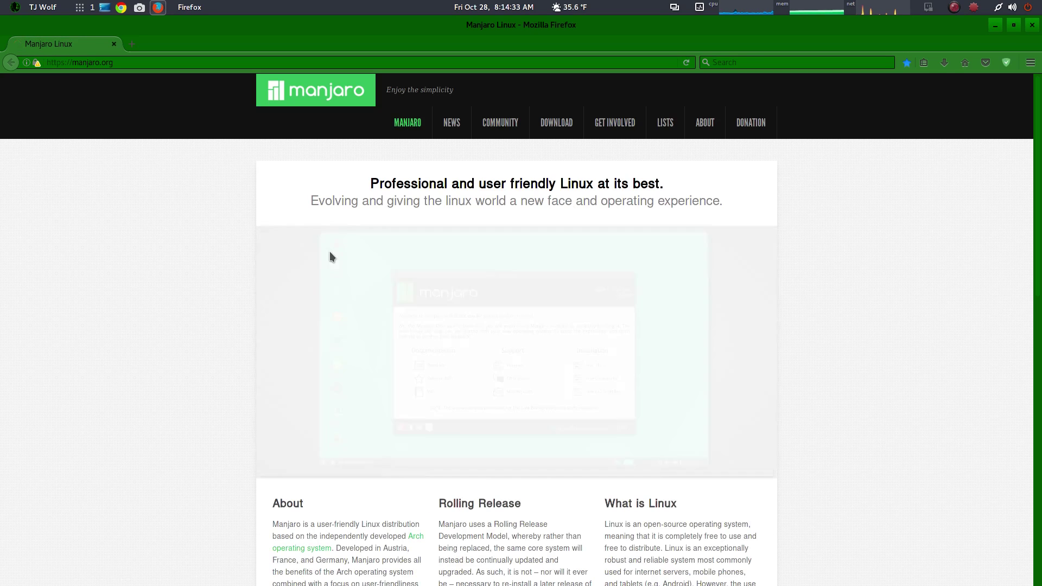
pyautogui.click(1007, 65)
pyautogui.click(1006, 66)
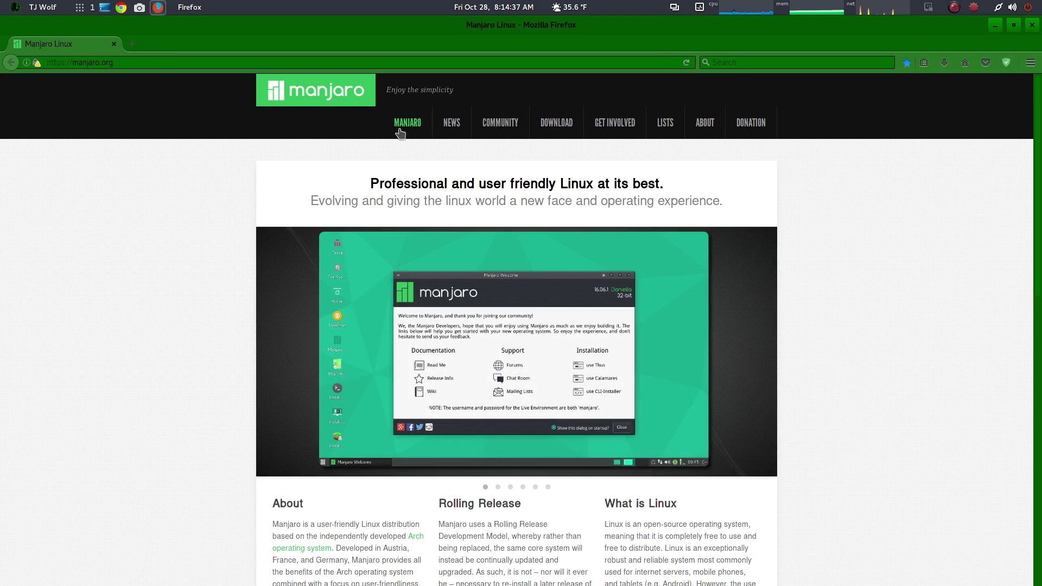
# Load youtube.com in place of the Manjaro home page
pyautogui.click(171, 62)
pyautogui.hotkey('ctrl', 'a')
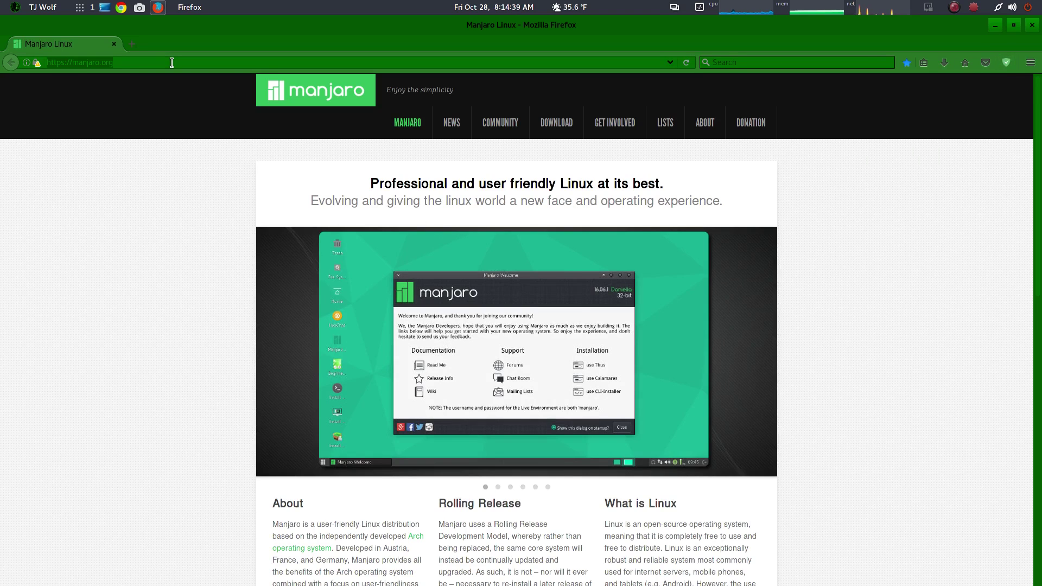
pyautogui.write('yo')
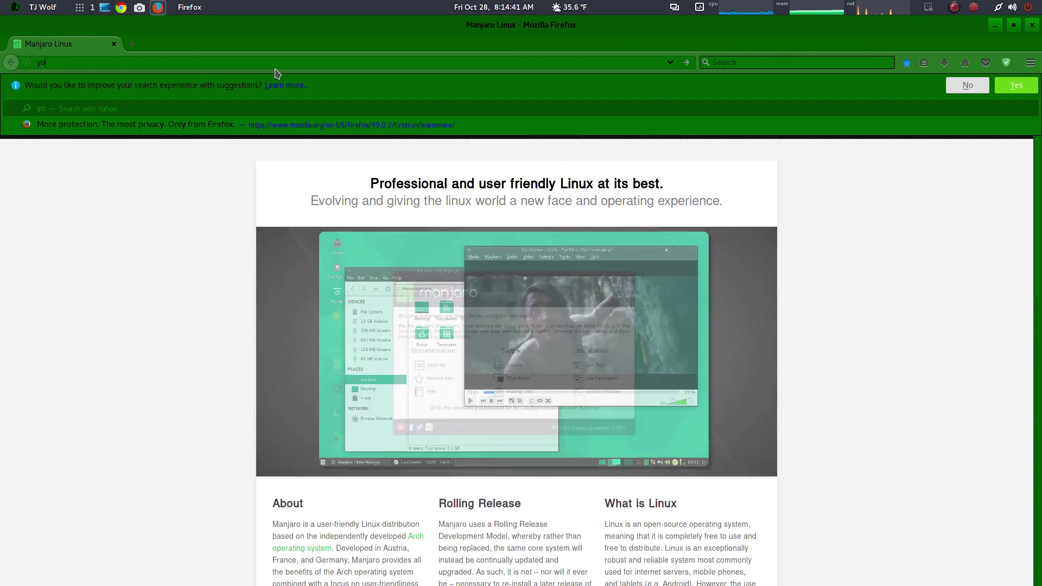
pyautogui.write('utube.com')
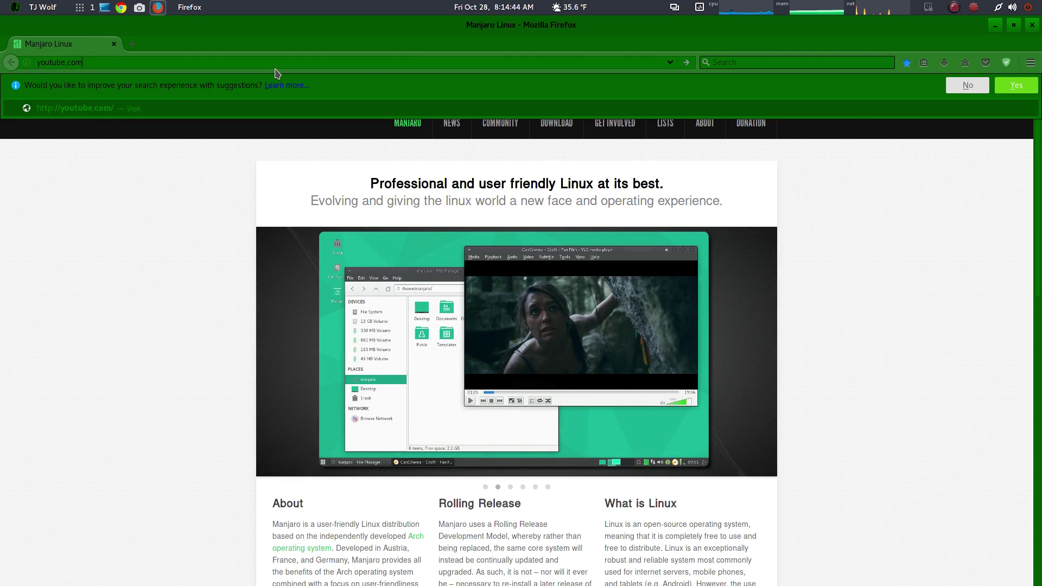
pyautogui.press('Return')
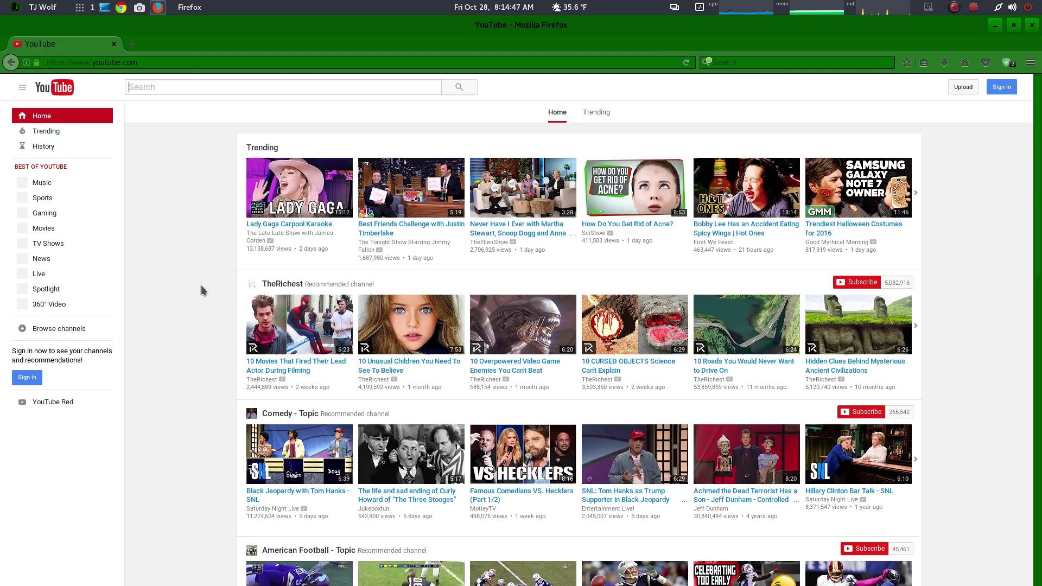
# Look over the YouTube home page and minimize the Firefox window
pyautogui.scroll(-4, 175, 375)
pyautogui.scroll(4, 176, 377)
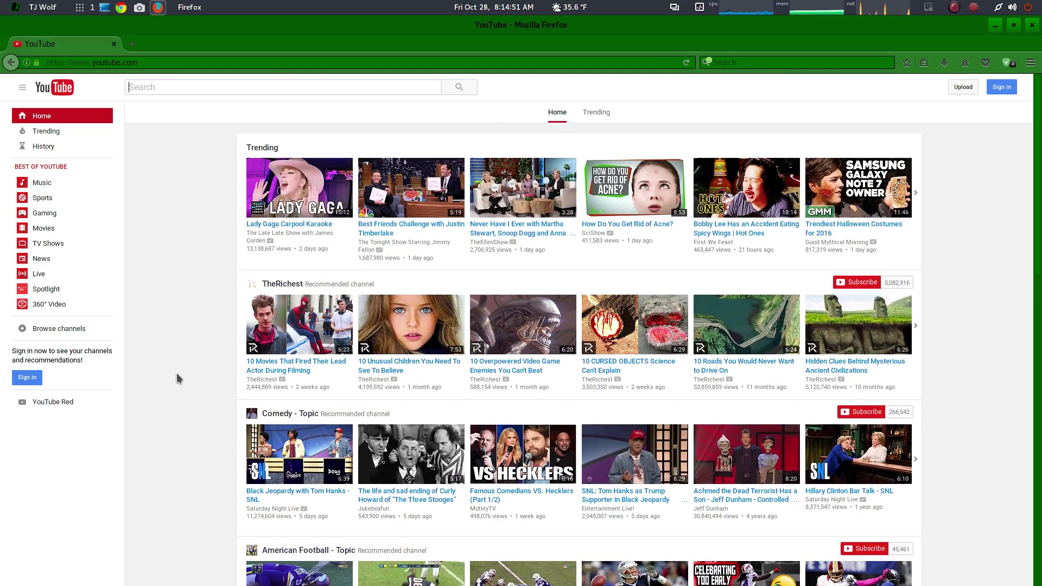
pyautogui.click(214, 93)
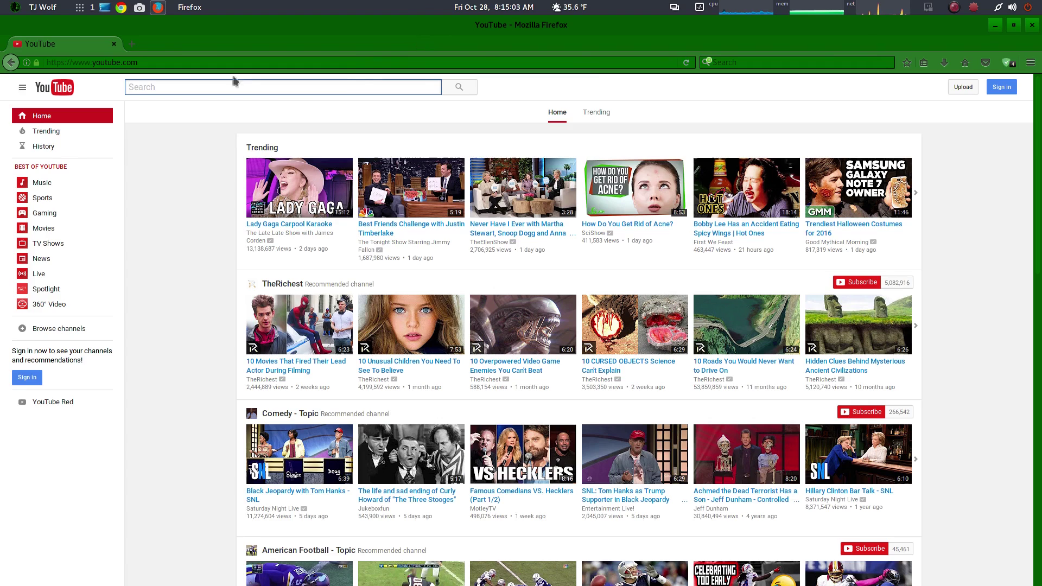
pyautogui.click(158, 8)
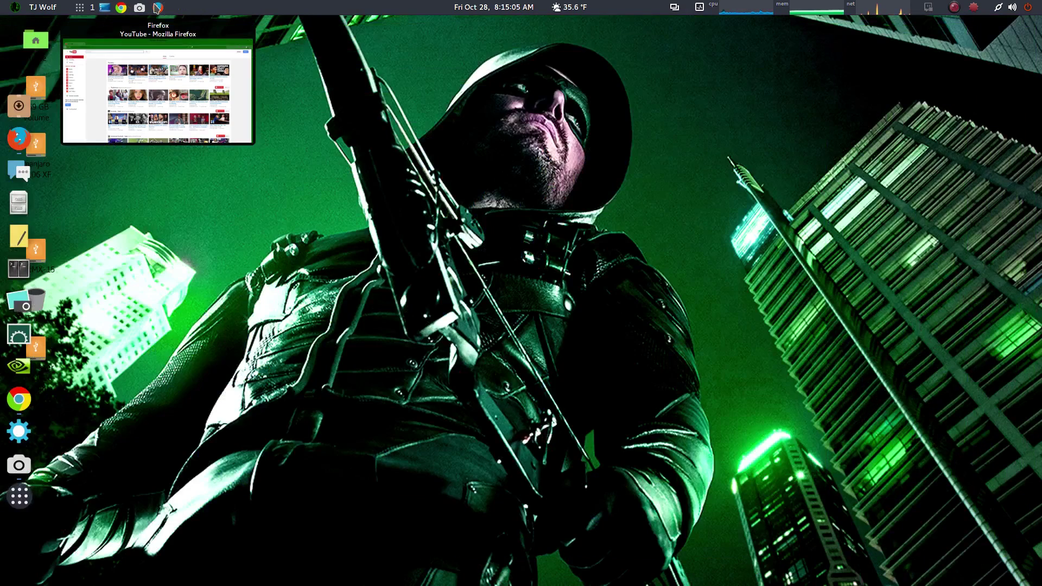